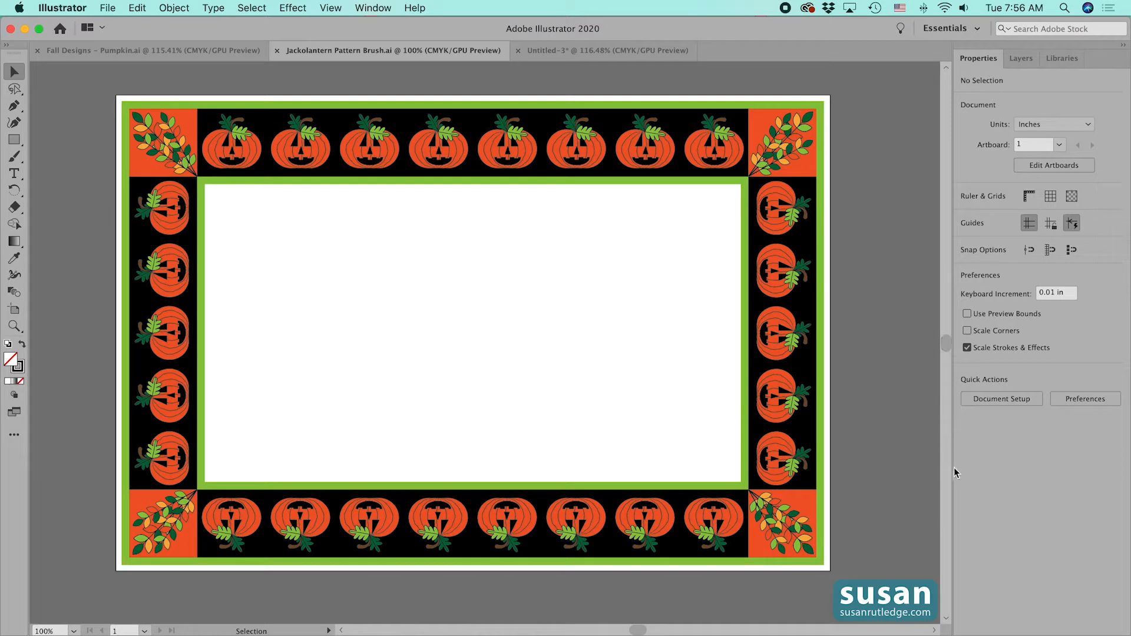
# Step: Copy the leaf branch and jack-o'-lantern from Fall Designs - Pumpkin.ai and paste them into the blank Untitled-3 document
pyautogui.click(165, 51)
pyautogui.moveTo(460, 221); pyautogui.dragTo(755, 546)
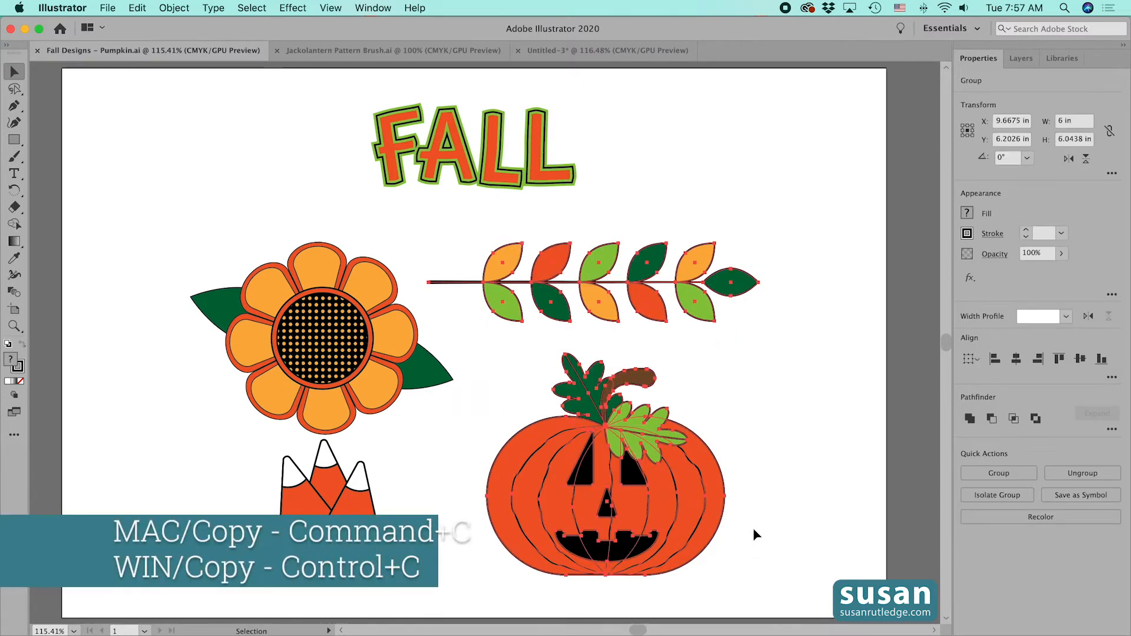
pyautogui.press('super+c')
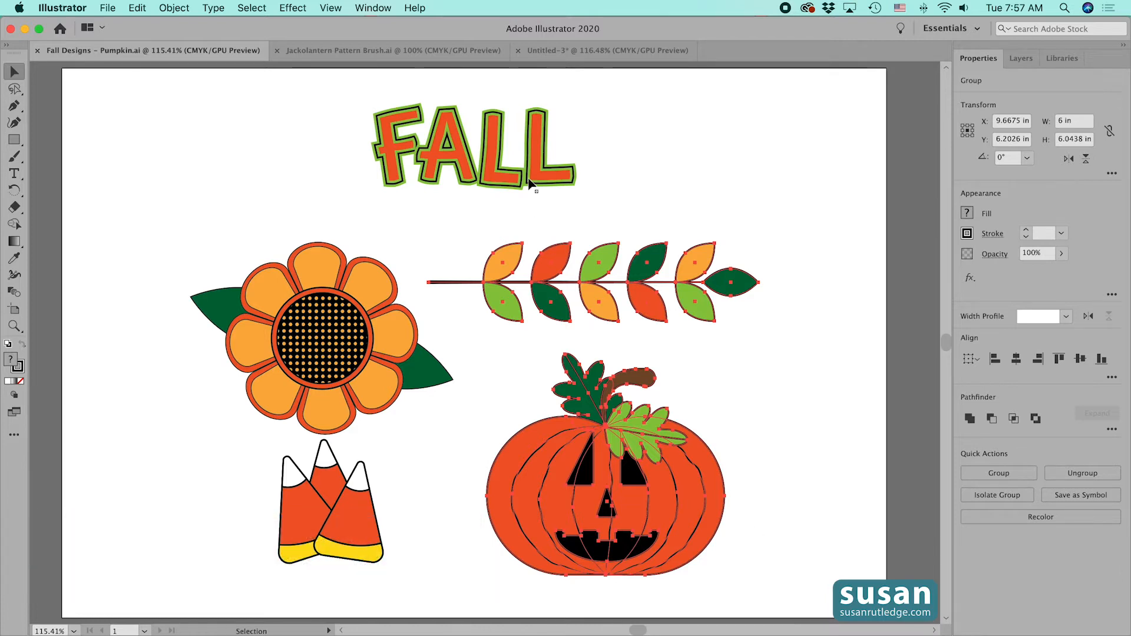
pyautogui.click(596, 51)
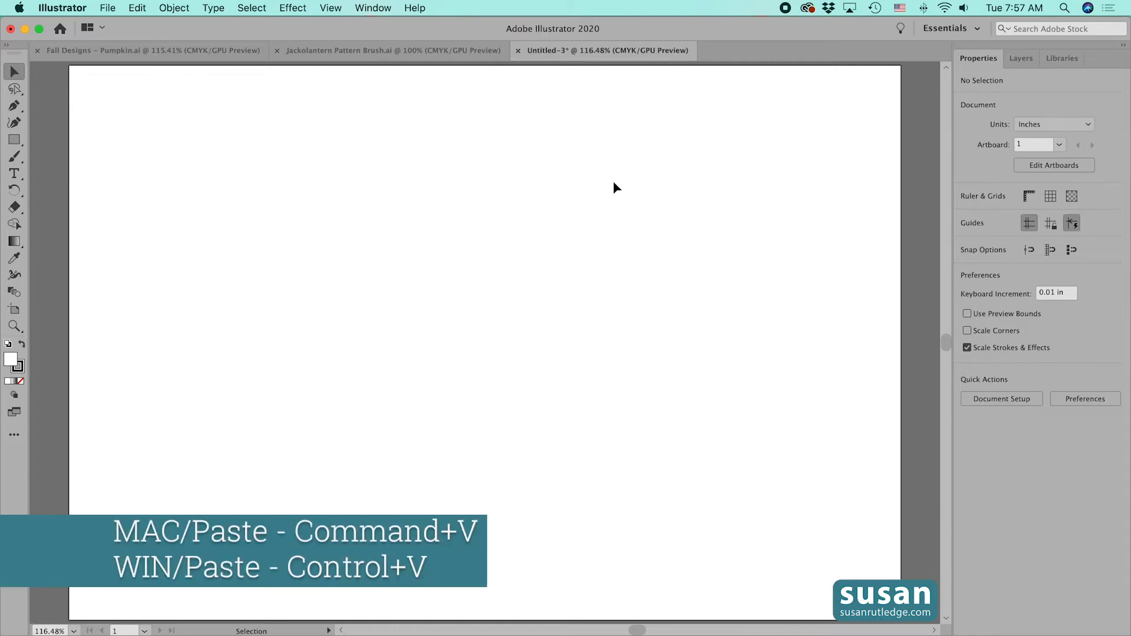
pyautogui.press('super+v')
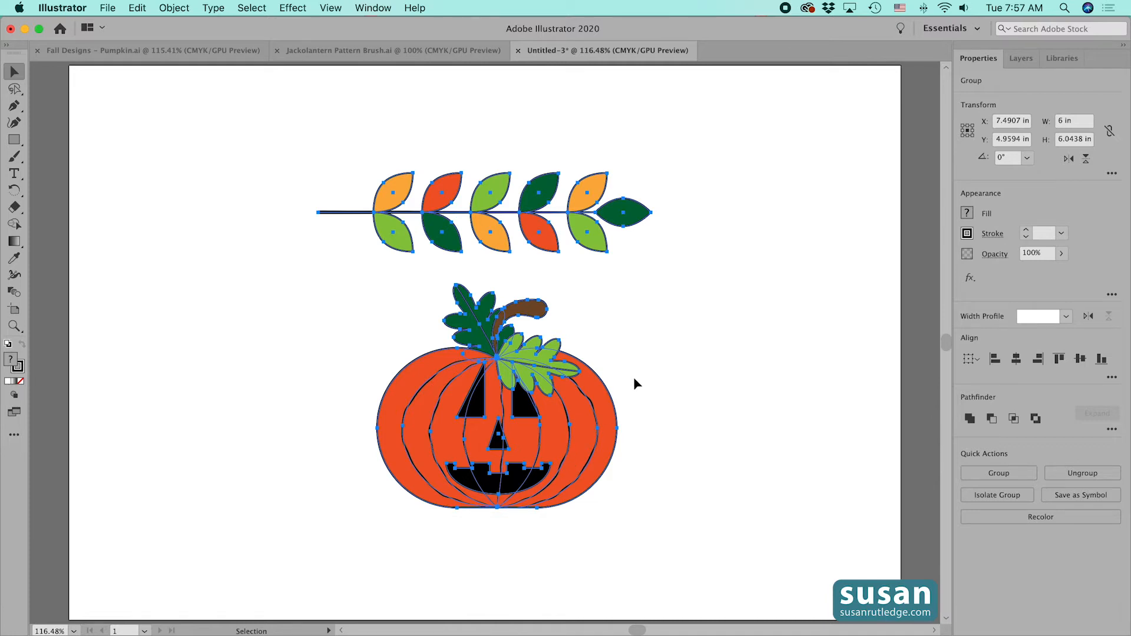
# Step: Scale the pasted branch and pumpkin uniformly to 50% and move them to the artboard's upper-left corner
pyautogui.click(174, 8)
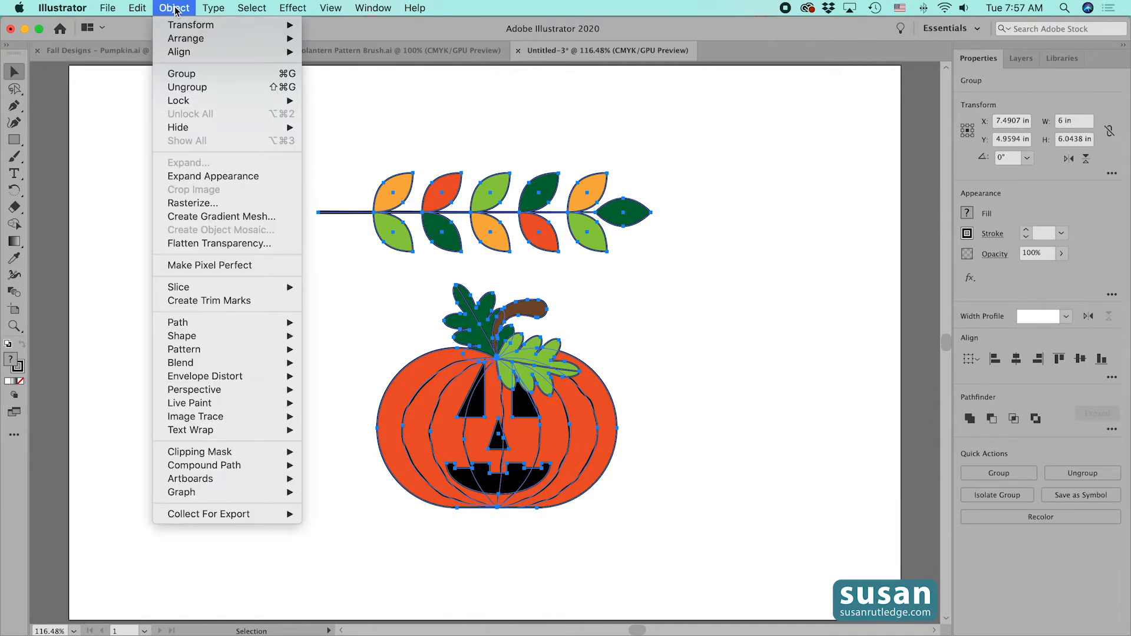
pyautogui.moveTo(182, 25)
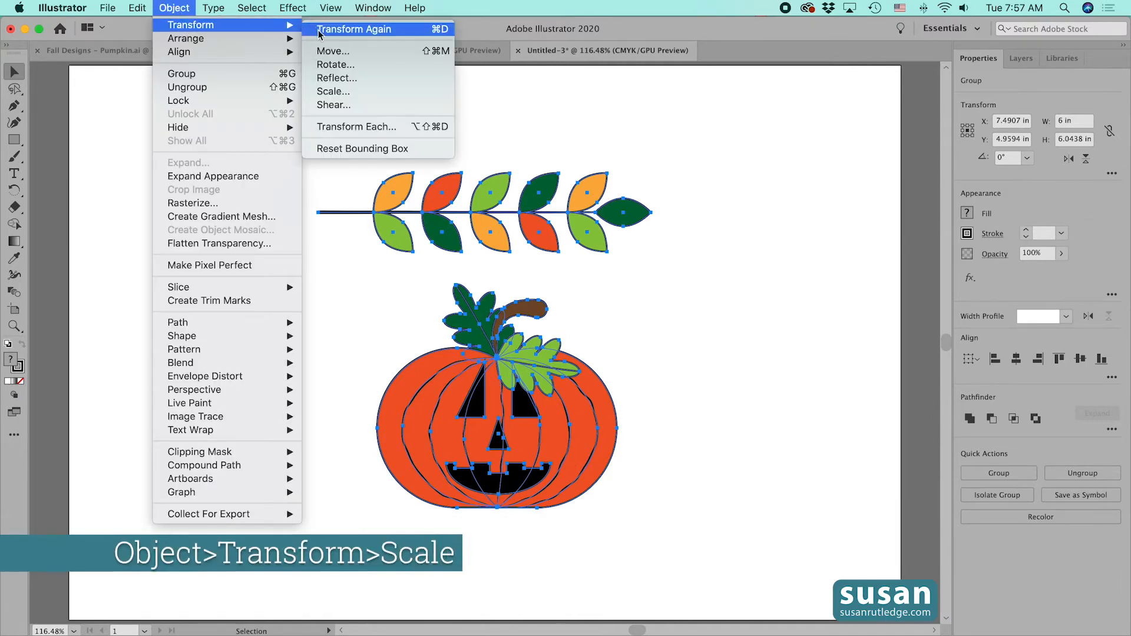
pyautogui.click(334, 91)
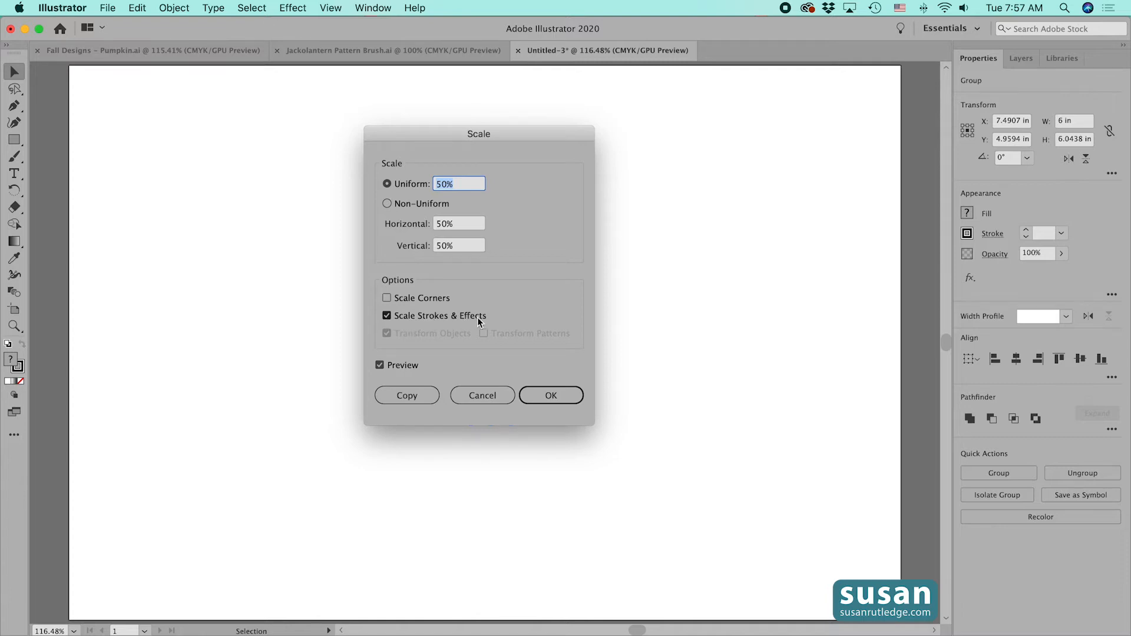
pyautogui.click(567, 404)
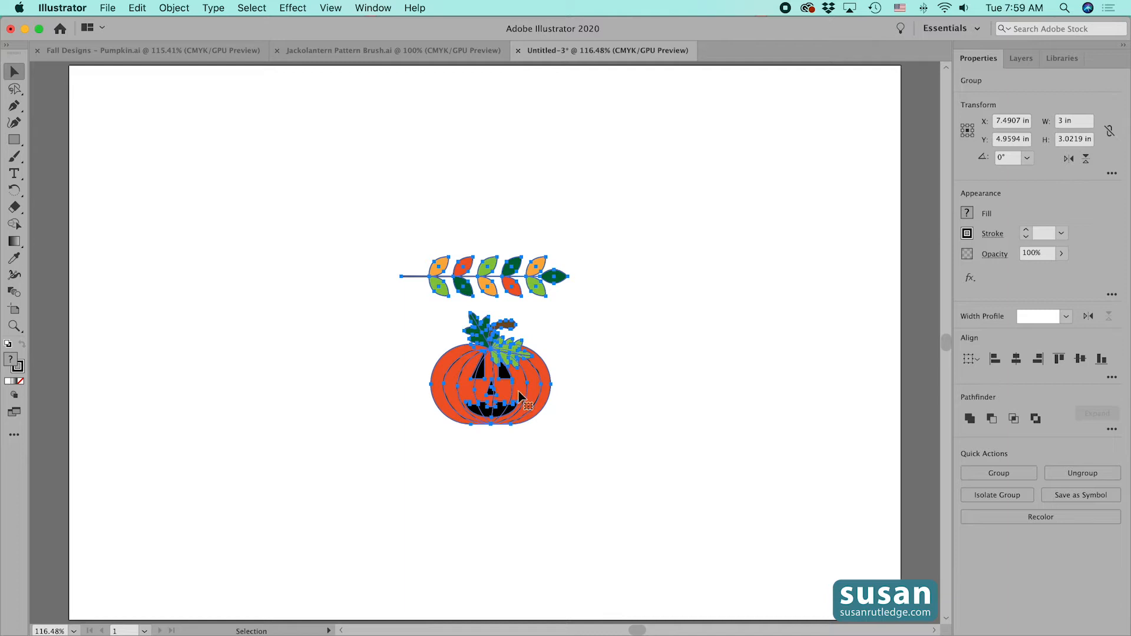
pyautogui.moveTo(520, 396); pyautogui.dragTo(197, 220)
pyautogui.click(257, 287)
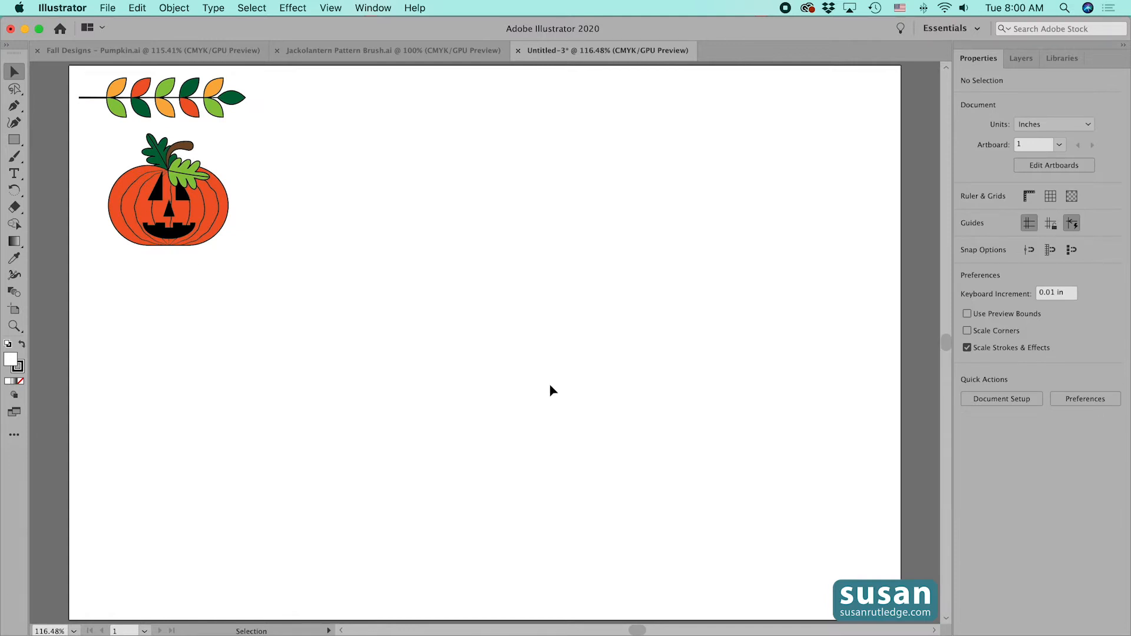
# Step: Create a new layer named Jackolantern and move the pumpkin group from Layer 1 into it
pyautogui.click(1020, 59)
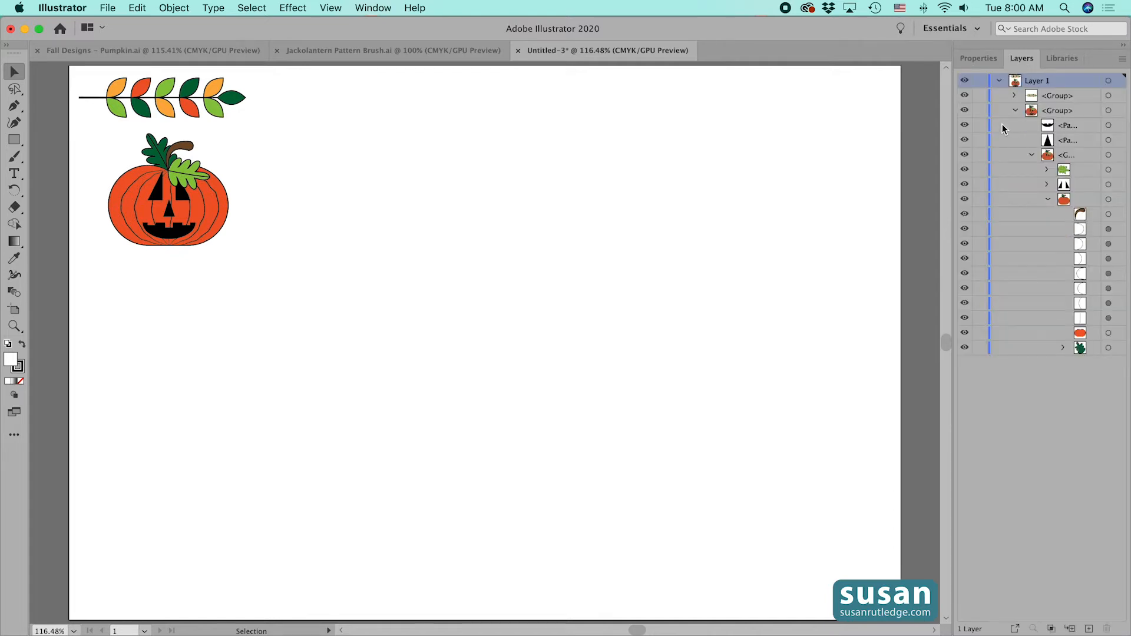
pyautogui.click(1014, 111)
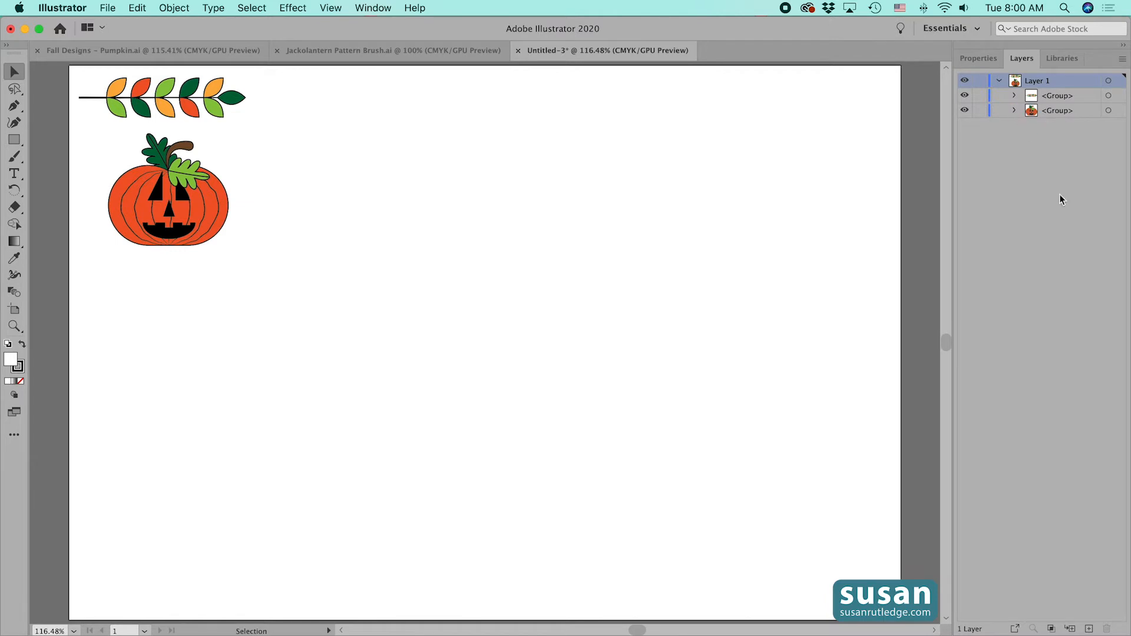
pyautogui.click(1089, 629)
pyautogui.doubleClick(1038, 81)
pyautogui.write('Jackolantern')
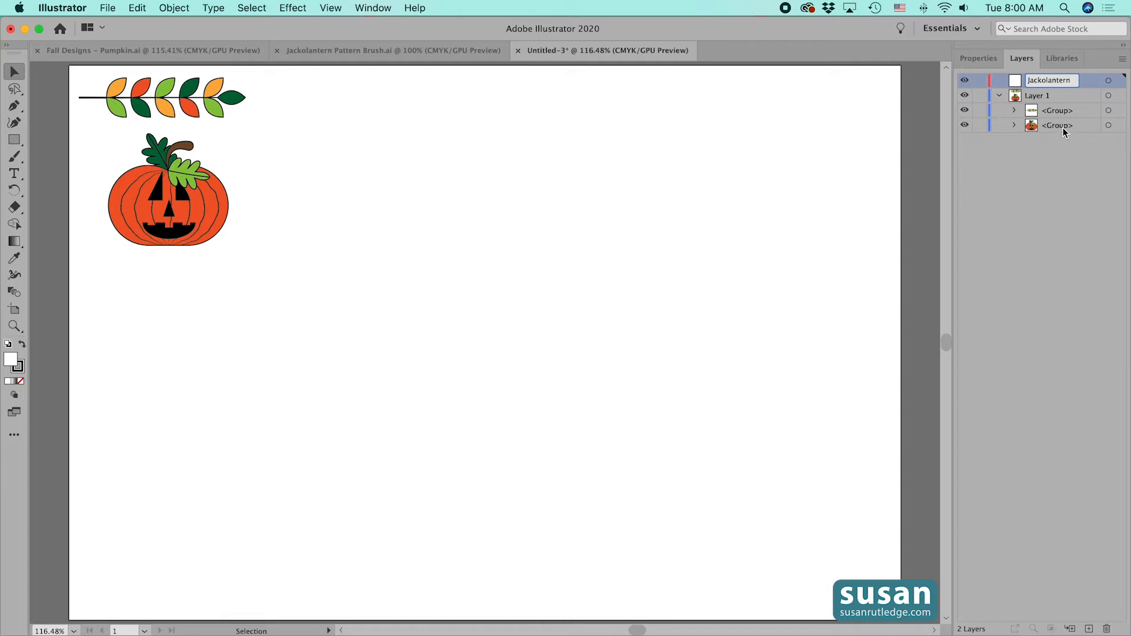
pyautogui.click(1054, 127)
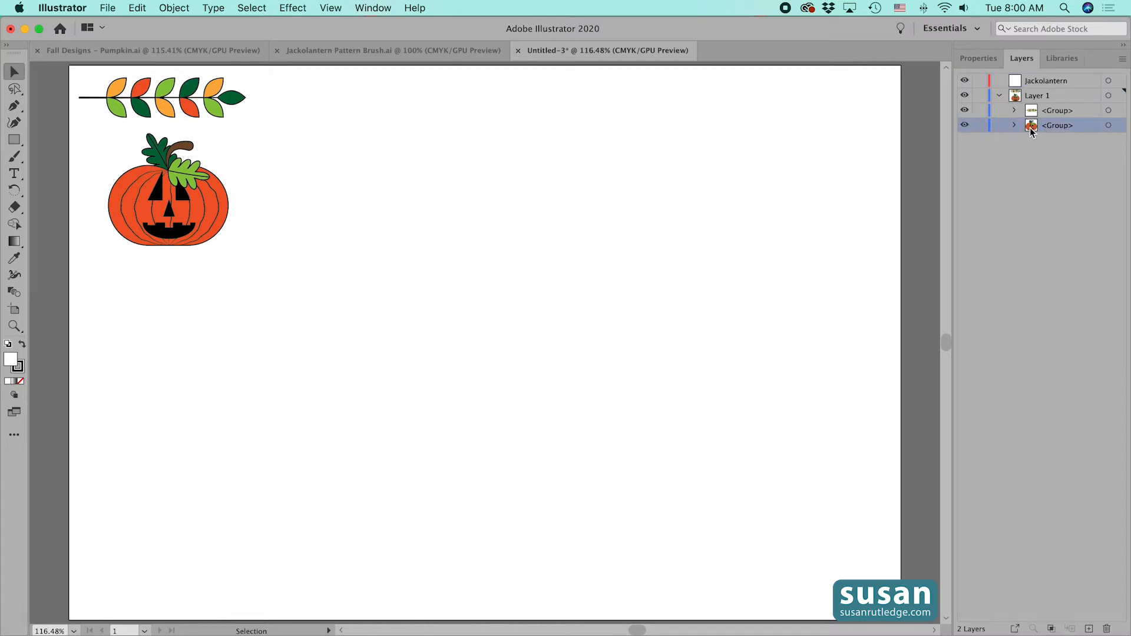
pyautogui.moveTo(1031, 129); pyautogui.dragTo(1036, 82)
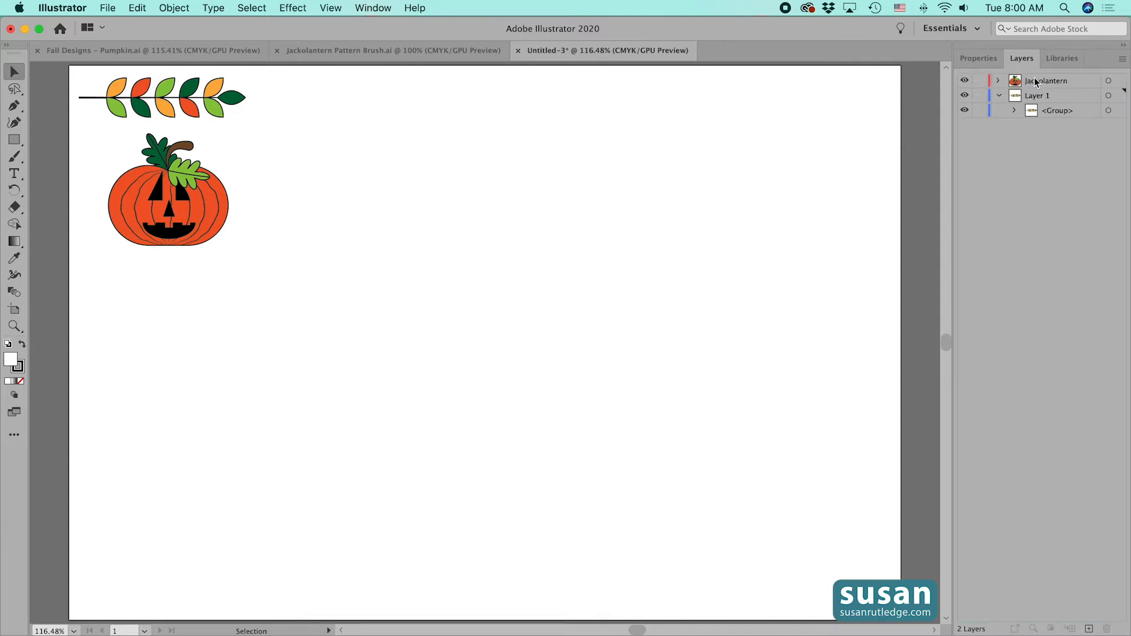
# Step: Rename Layer 1, which holds the leaf branch, as Floral Art and collapse it
pyautogui.doubleClick(1035, 96)
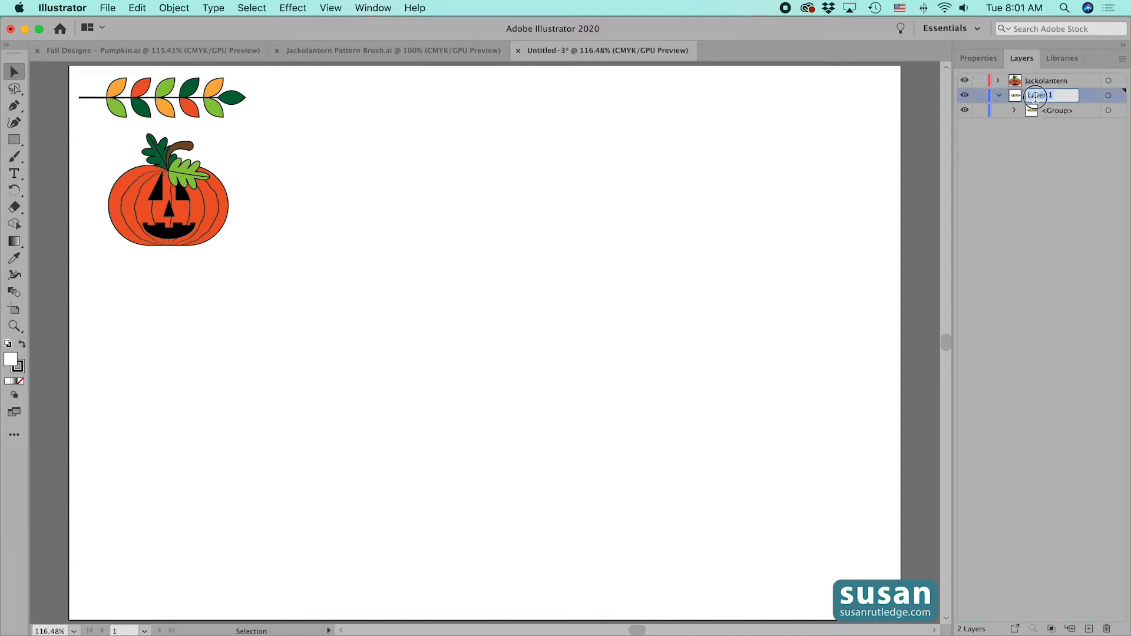
pyautogui.write('Floral Art')
pyautogui.press('Return')
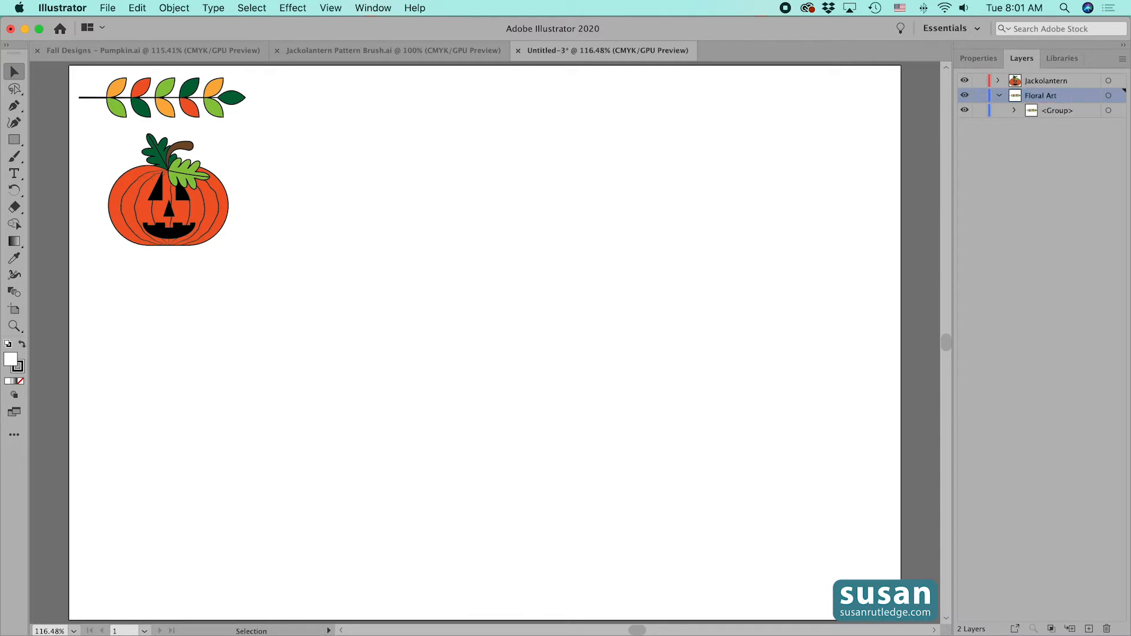
pyautogui.click(998, 95)
# Step: Add a new layer above Floral Art and name it Side Tile
pyautogui.click(1089, 629)
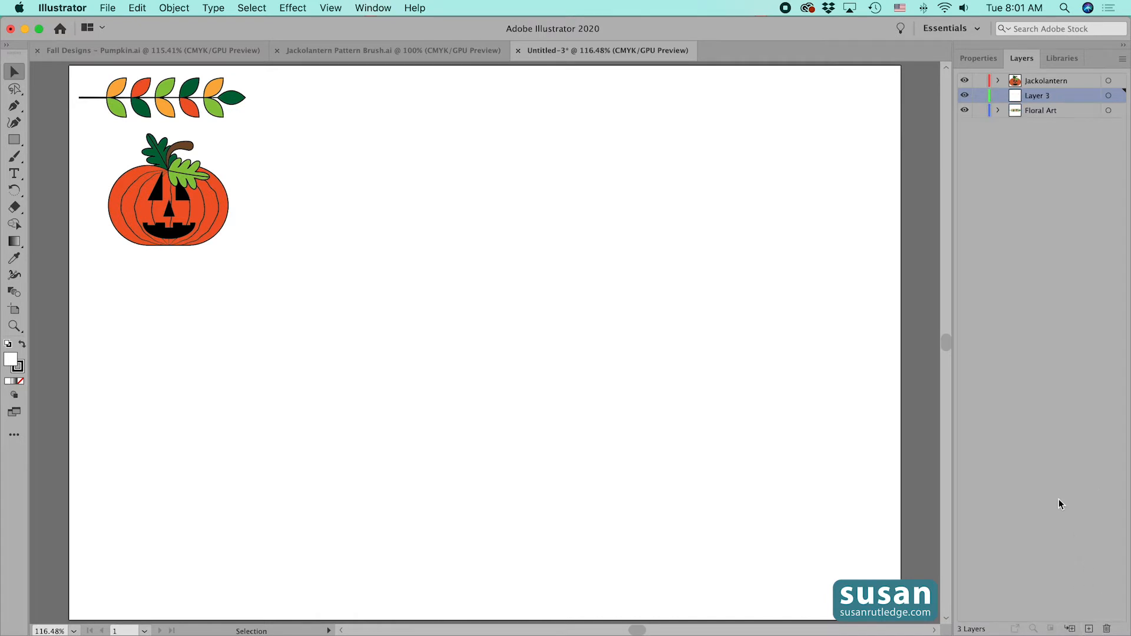
pyautogui.doubleClick(1035, 96)
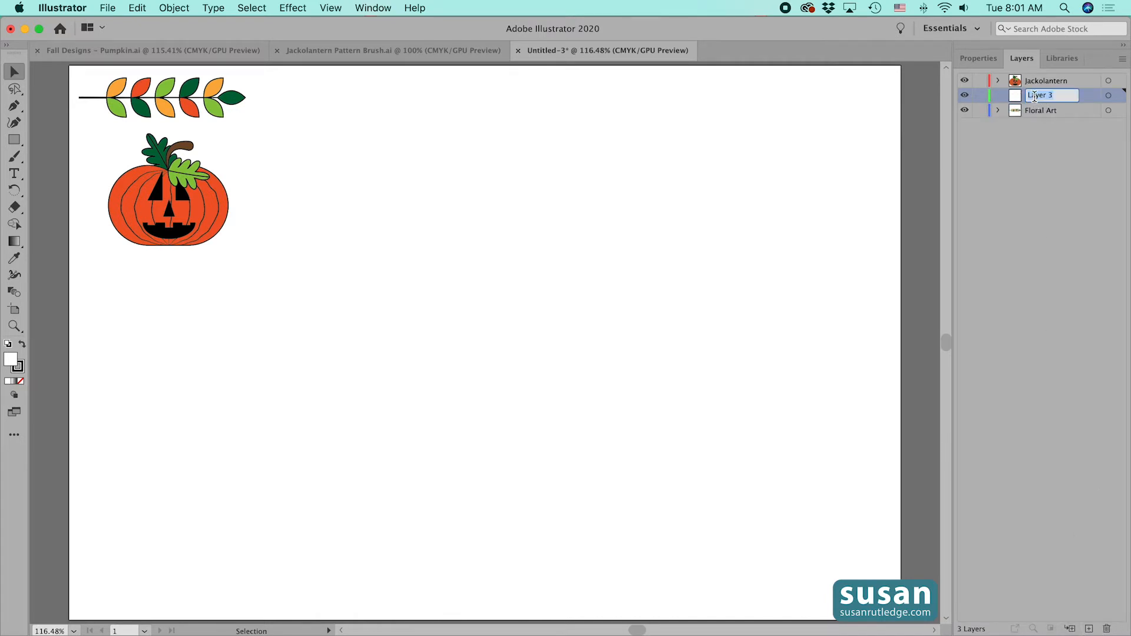
pyautogui.write('Side Tile')
pyautogui.press('Return')
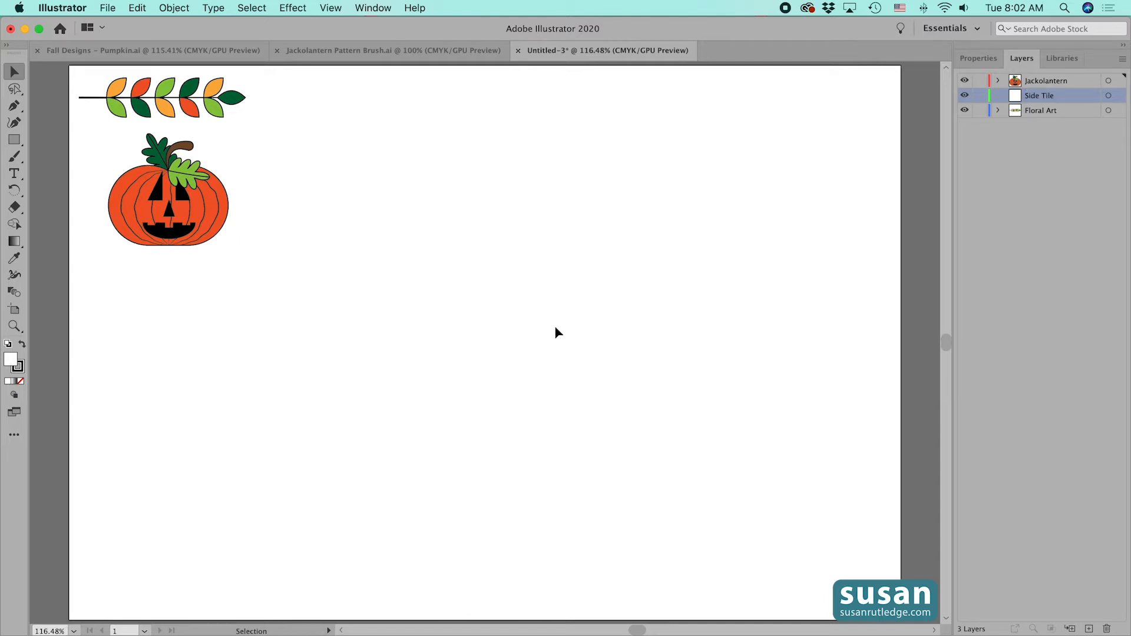
# Step: Duplicate the pumpkin to the middle of the artboard and move the copy's group into the Side Tile layer
pyautogui.click(174, 214)
pyautogui.moveTo(175, 214); pyautogui.dragTo(560, 288)
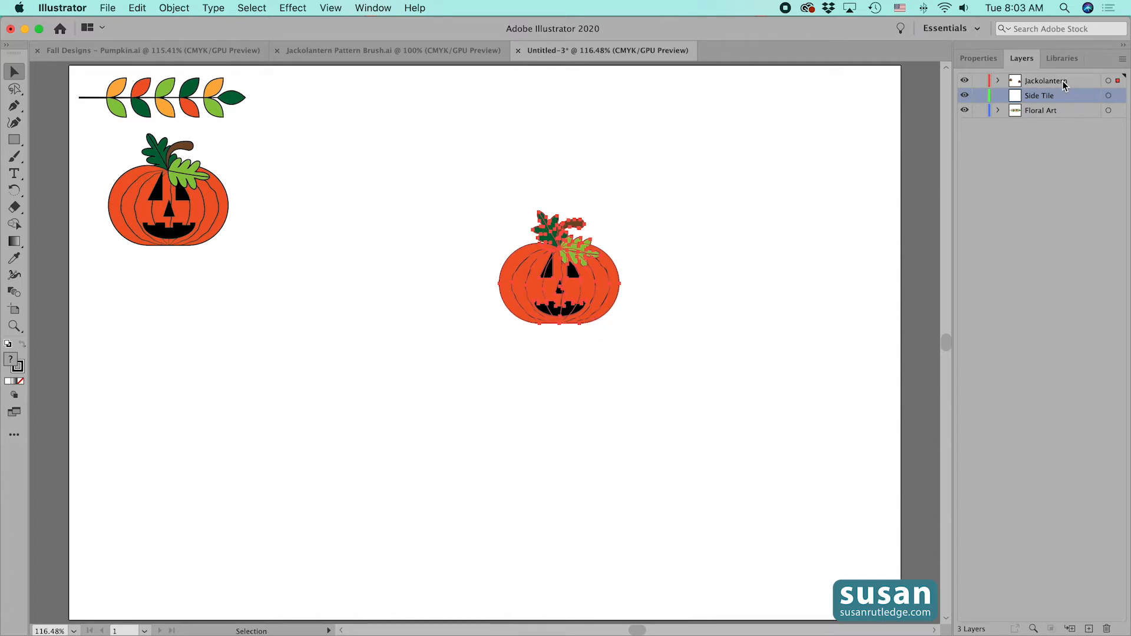
pyautogui.click(998, 82)
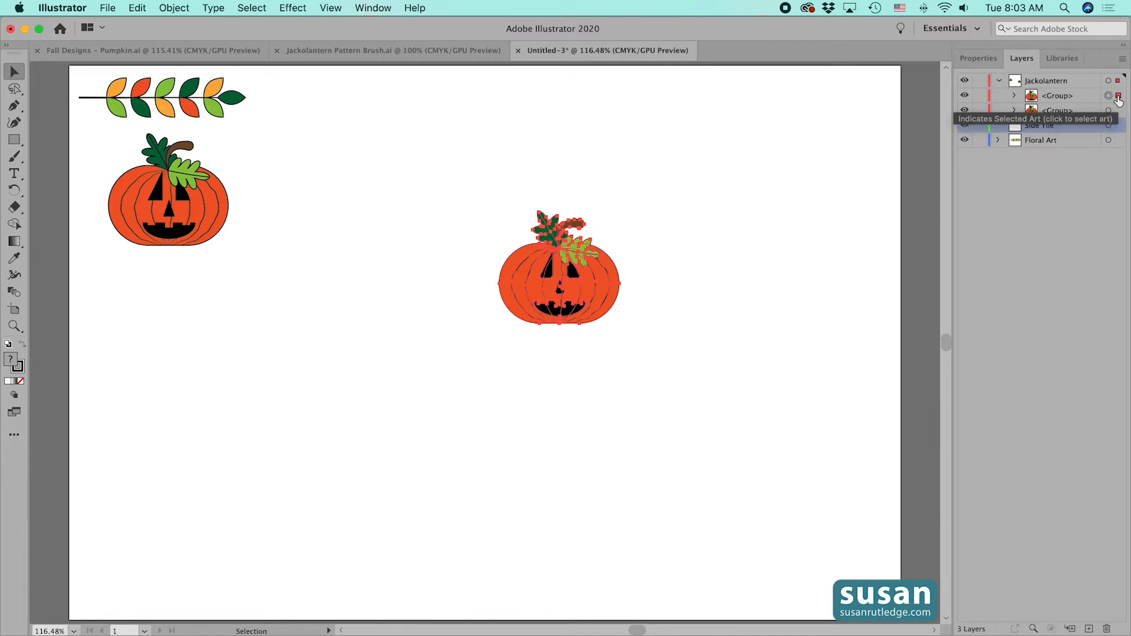
pyautogui.click(1075, 99)
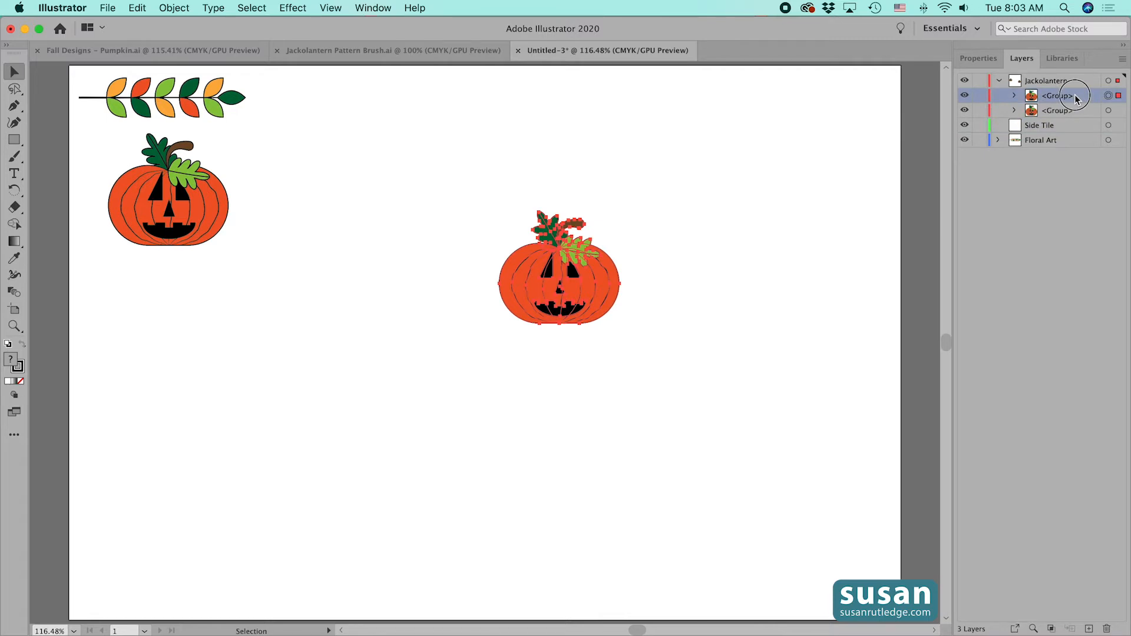
pyautogui.click(1069, 125)
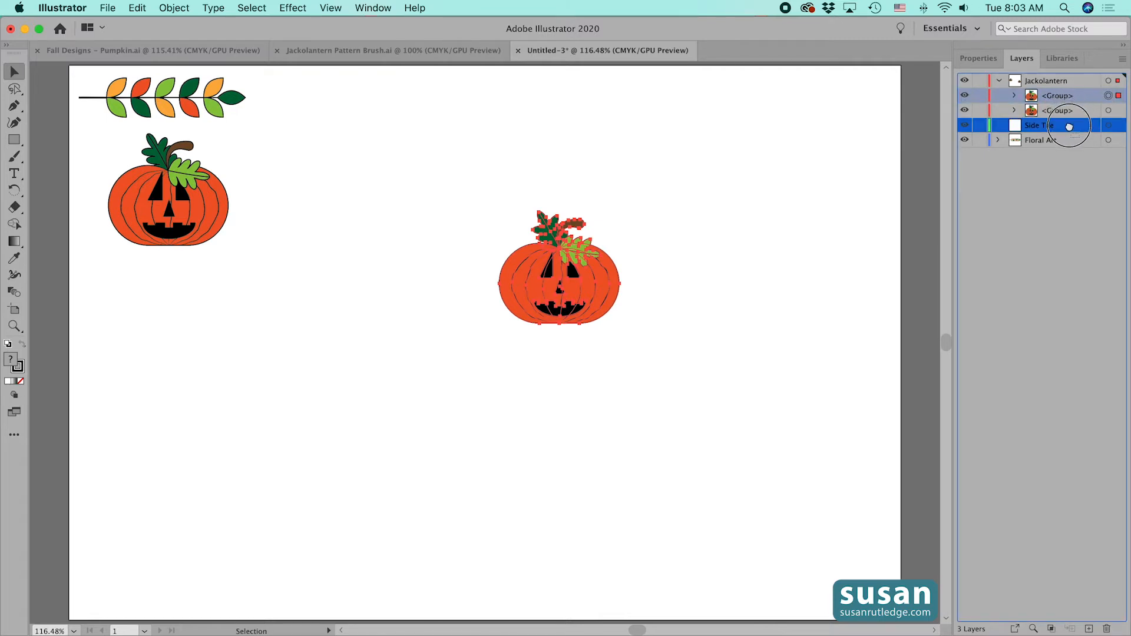
pyautogui.moveTo(1068, 126); pyautogui.dragTo(1069, 126)
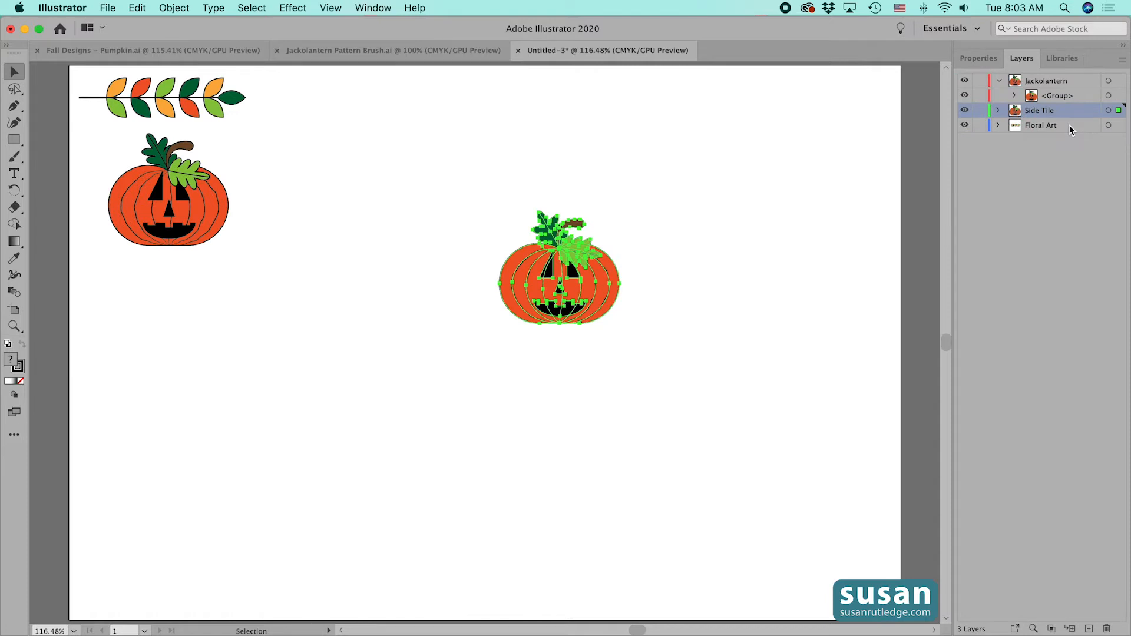
# Step: Collapse the Jackolantern layer and lock both the Jackolantern and Floral Art layers
pyautogui.click(1000, 84)
pyautogui.click(980, 81)
pyautogui.click(980, 111)
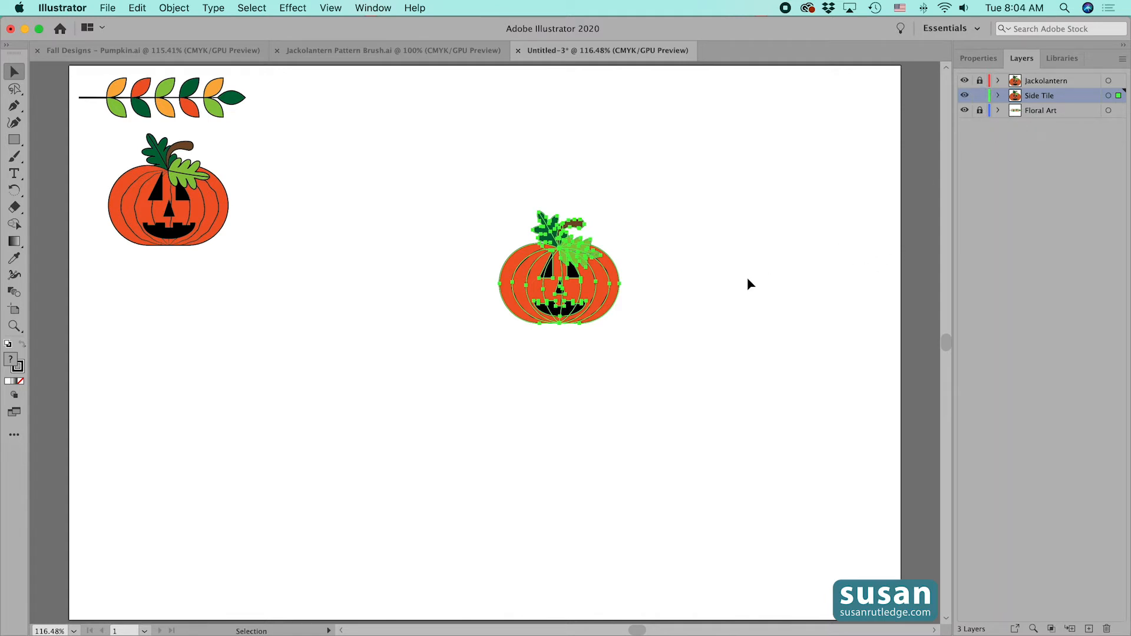
# Step: Create a 2.5 by 2.5 in square beside the pumpkin copy on the Side Tile layer using the Rectangle tool
pyautogui.click(646, 320)
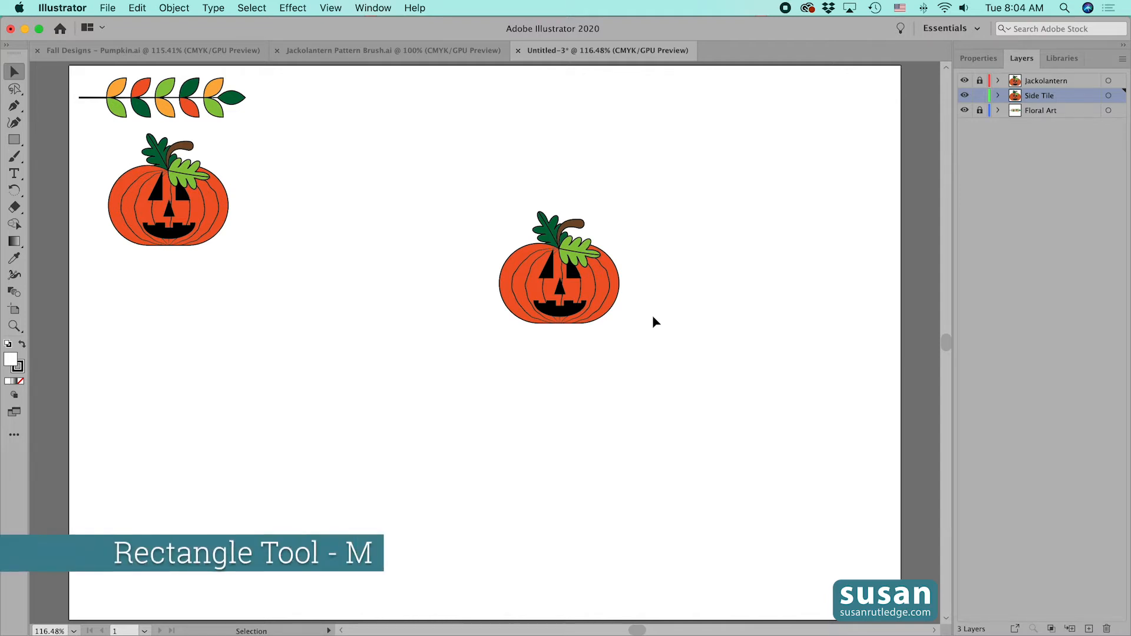
pyautogui.press('m')
pyautogui.click(729, 299)
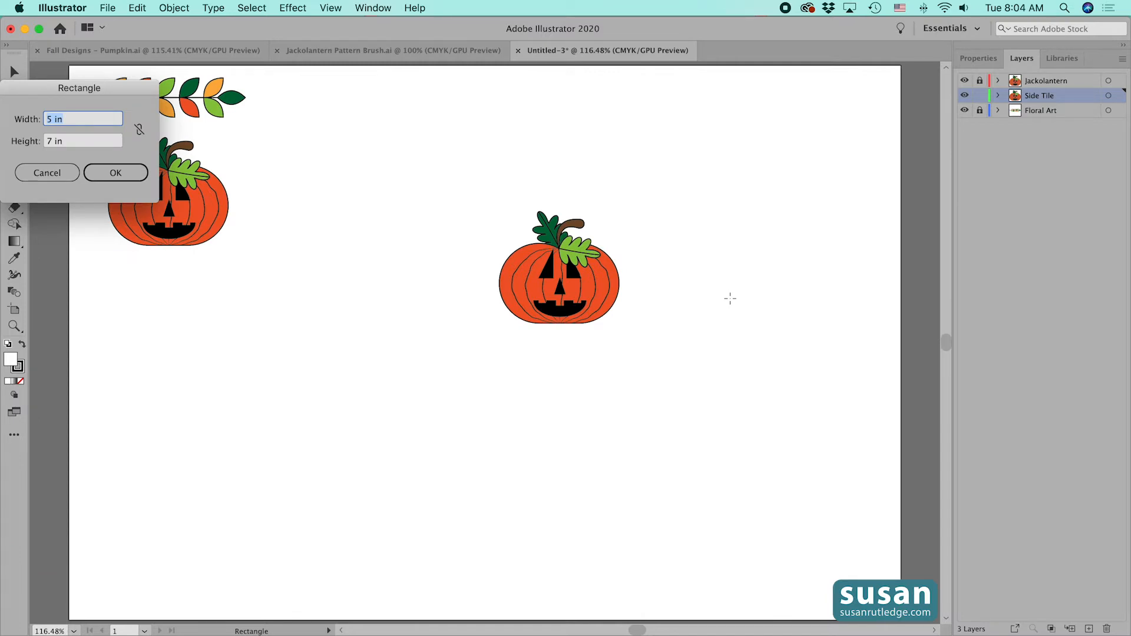
pyautogui.write('2.5')
pyautogui.press('Tab')
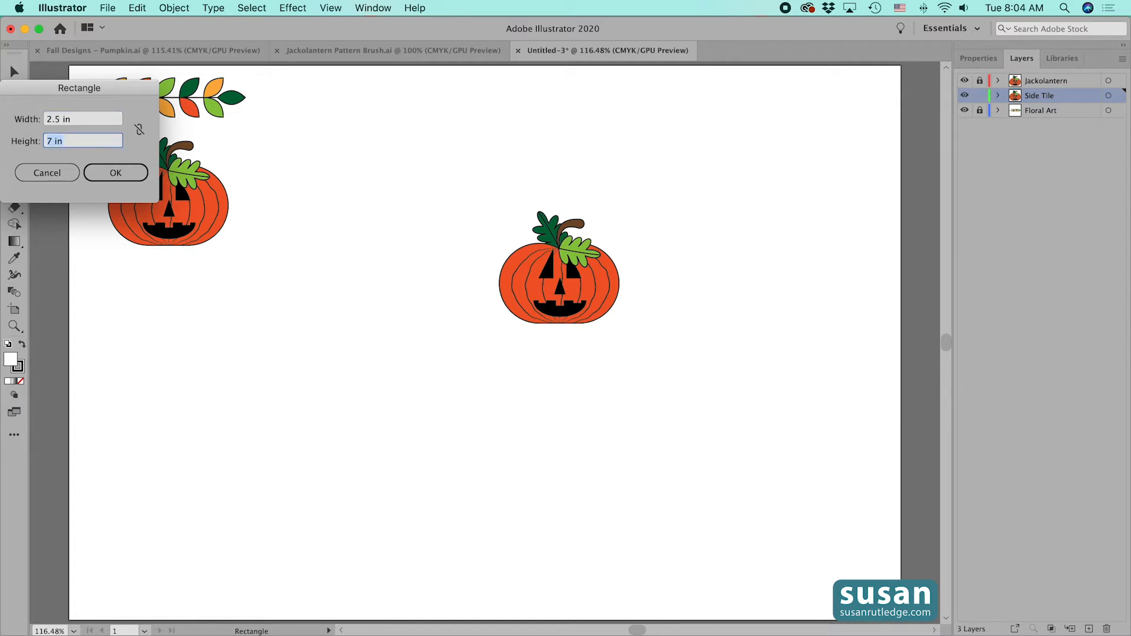
pyautogui.write('2.5')
pyautogui.press('Return')
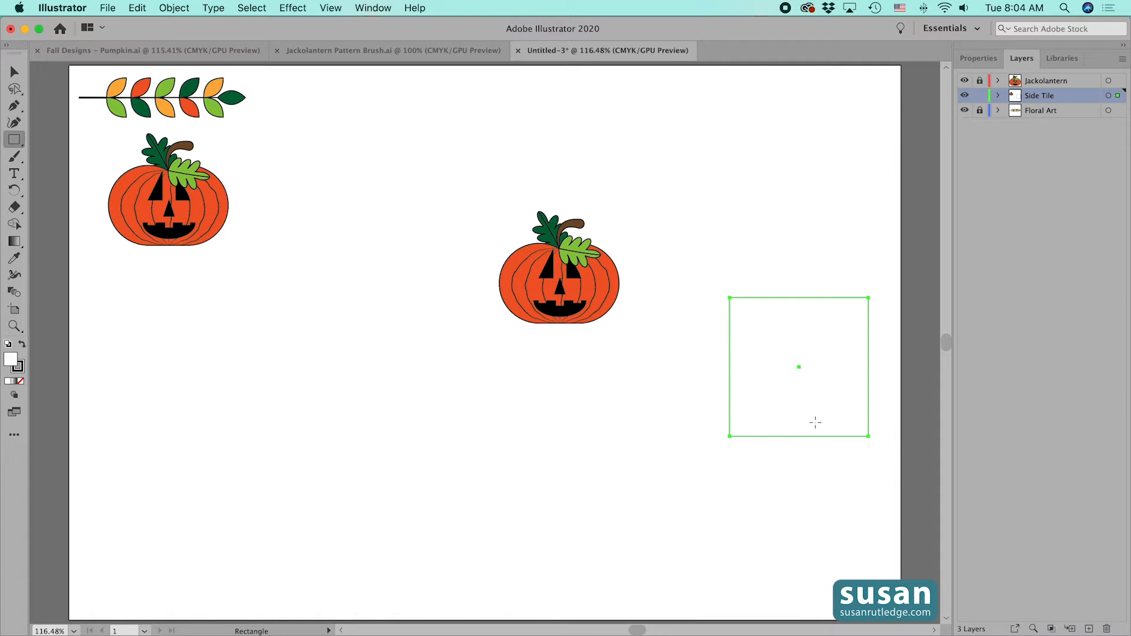
# Step: Give the square a black fill and remove its stroke
pyautogui.click(988, 61)
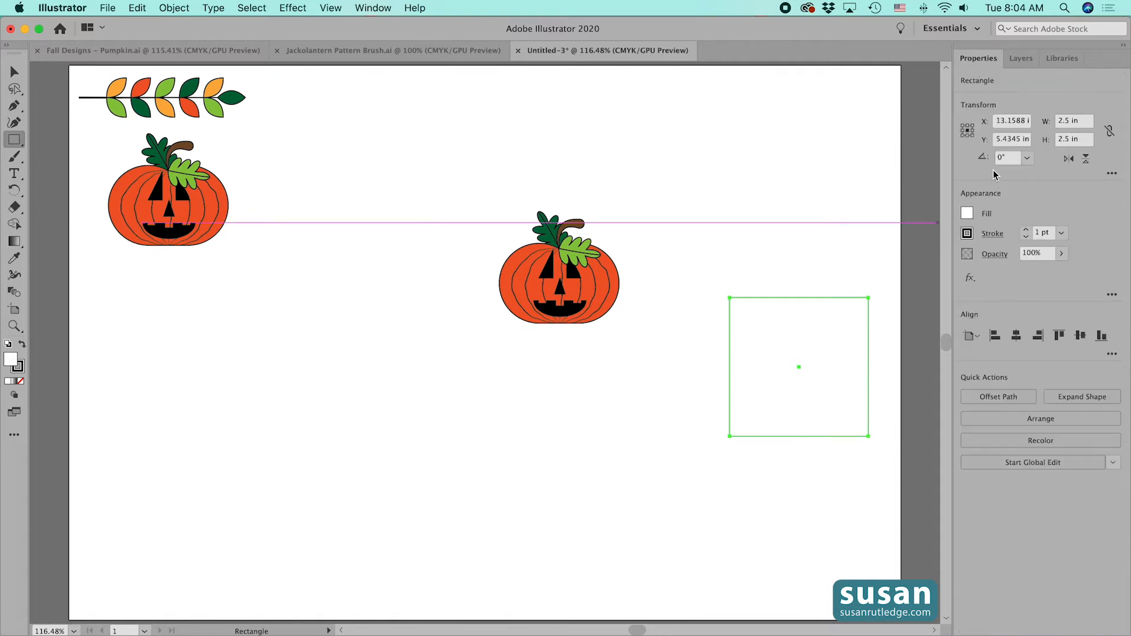
pyautogui.click(967, 215)
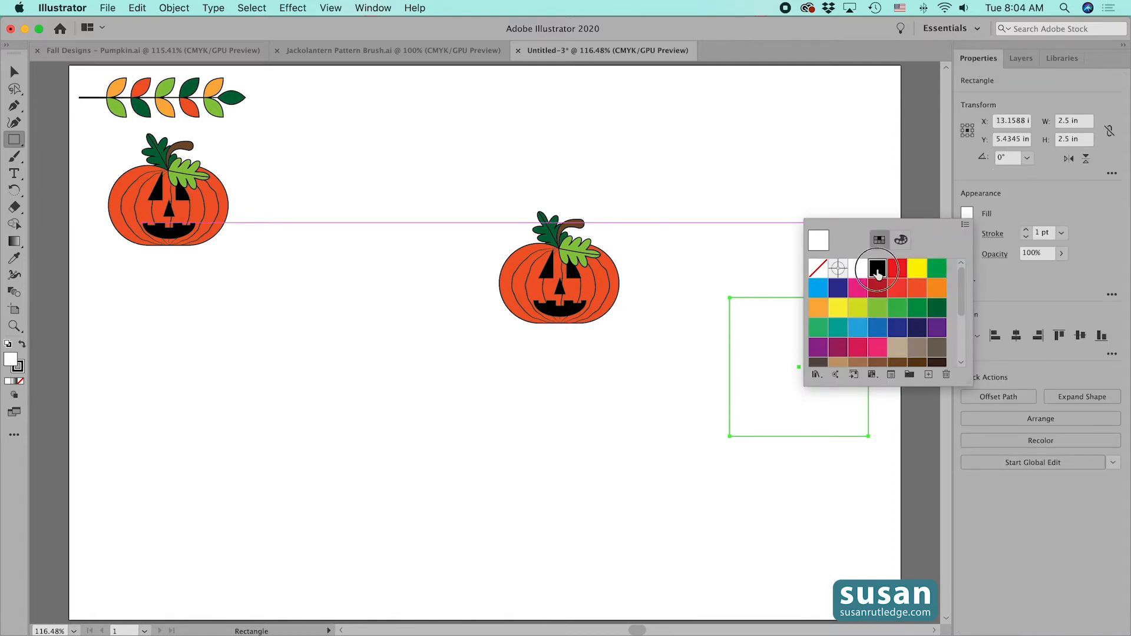
pyautogui.click(877, 268)
pyautogui.click(1025, 237)
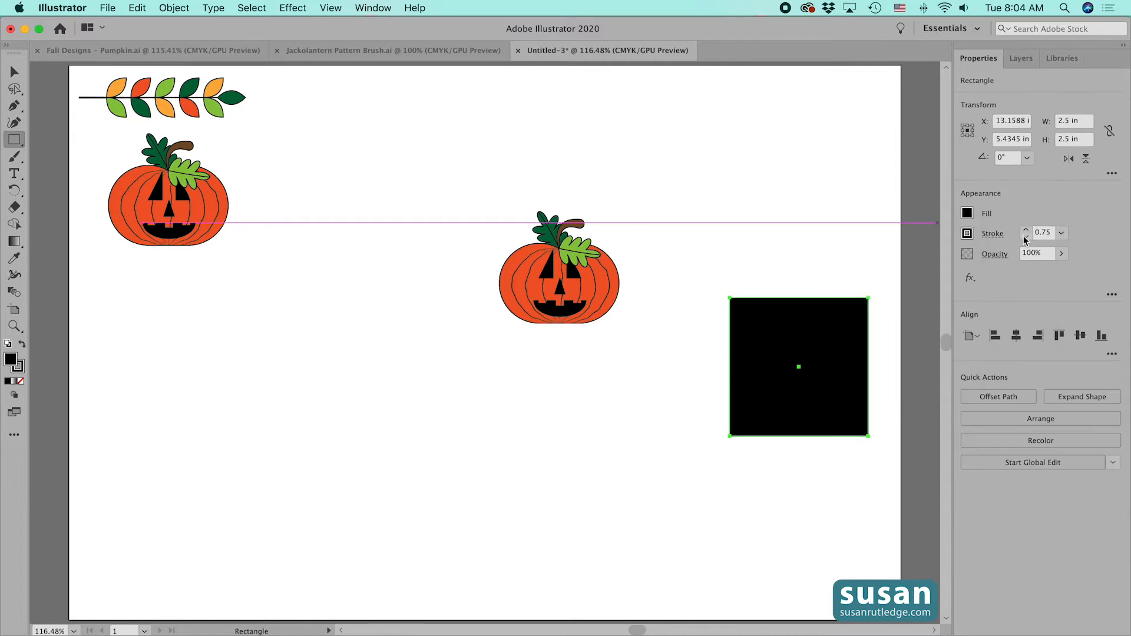
pyautogui.click(1025, 238)
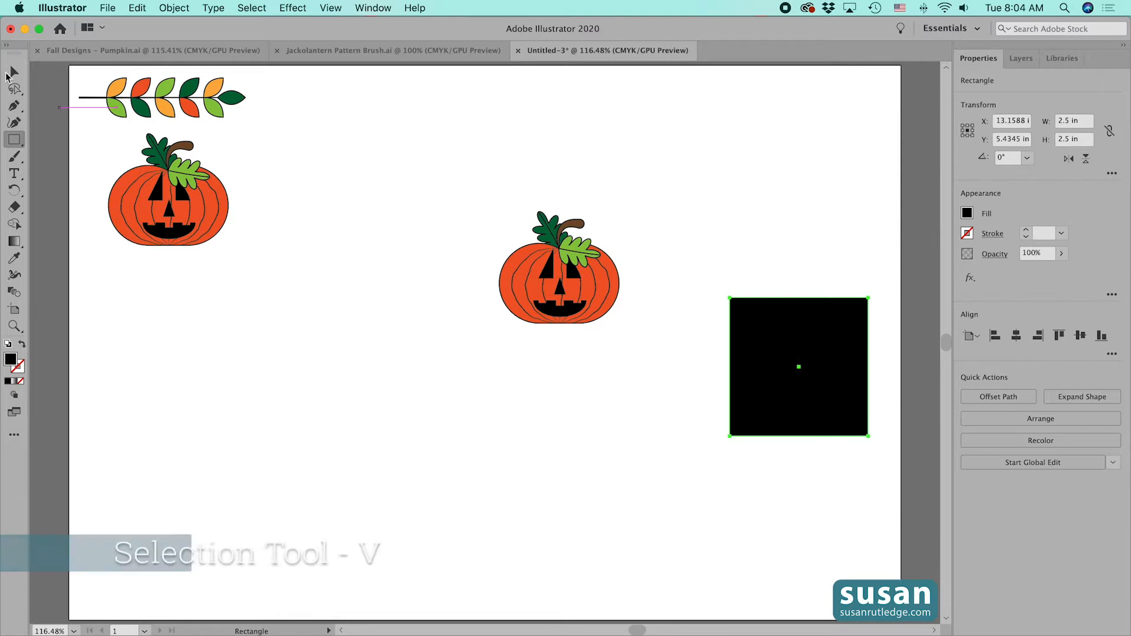
# Step: Center the pumpkin copy and the black square on each other horizontally and vertically
pyautogui.press('v')
pyautogui.moveTo(468, 172); pyautogui.dragTo(878, 467)
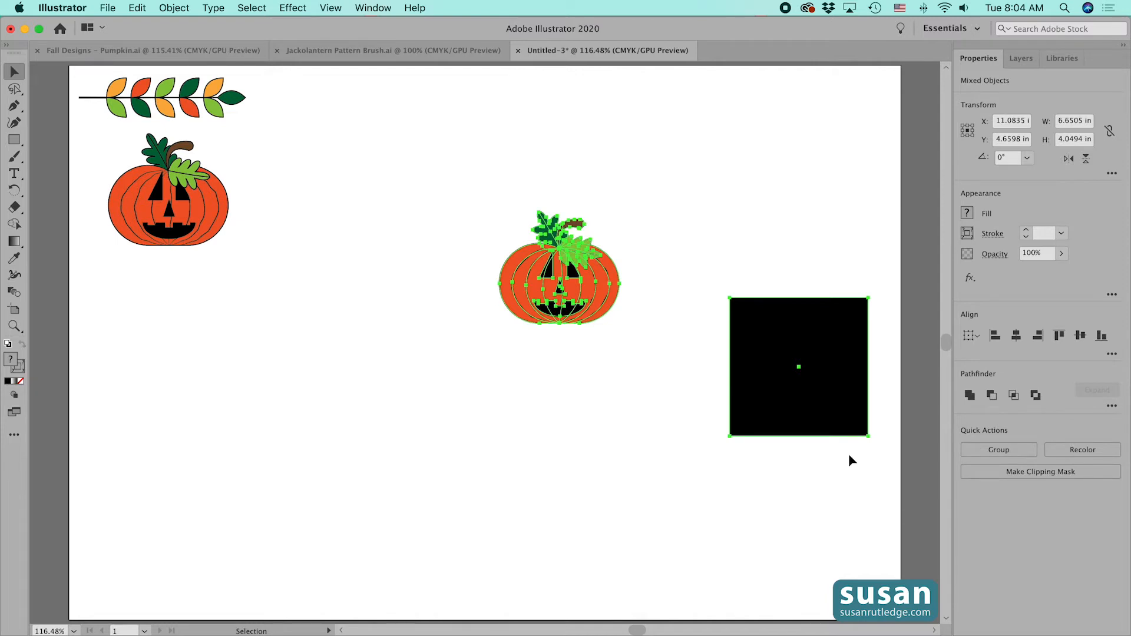
pyautogui.click(1017, 340)
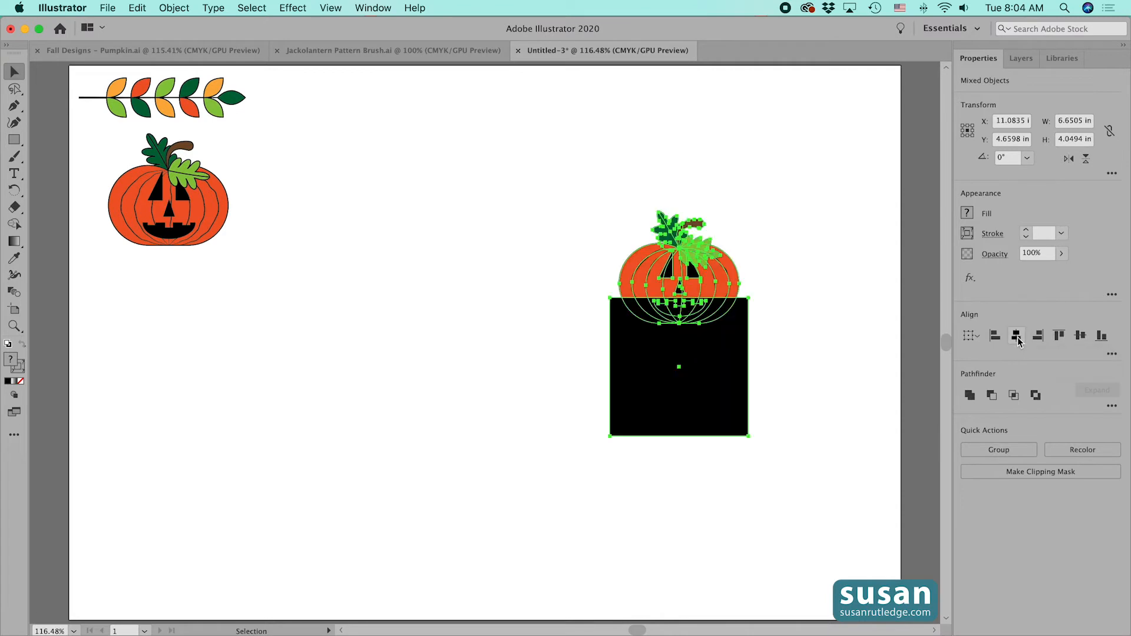
pyautogui.click(1080, 339)
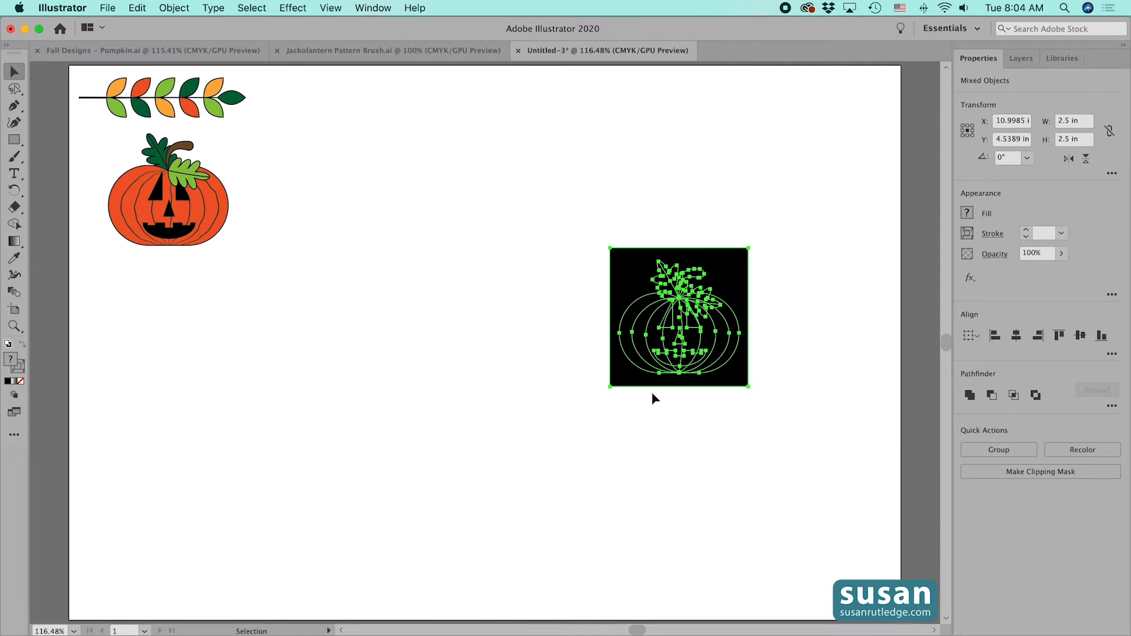
pyautogui.click(781, 351)
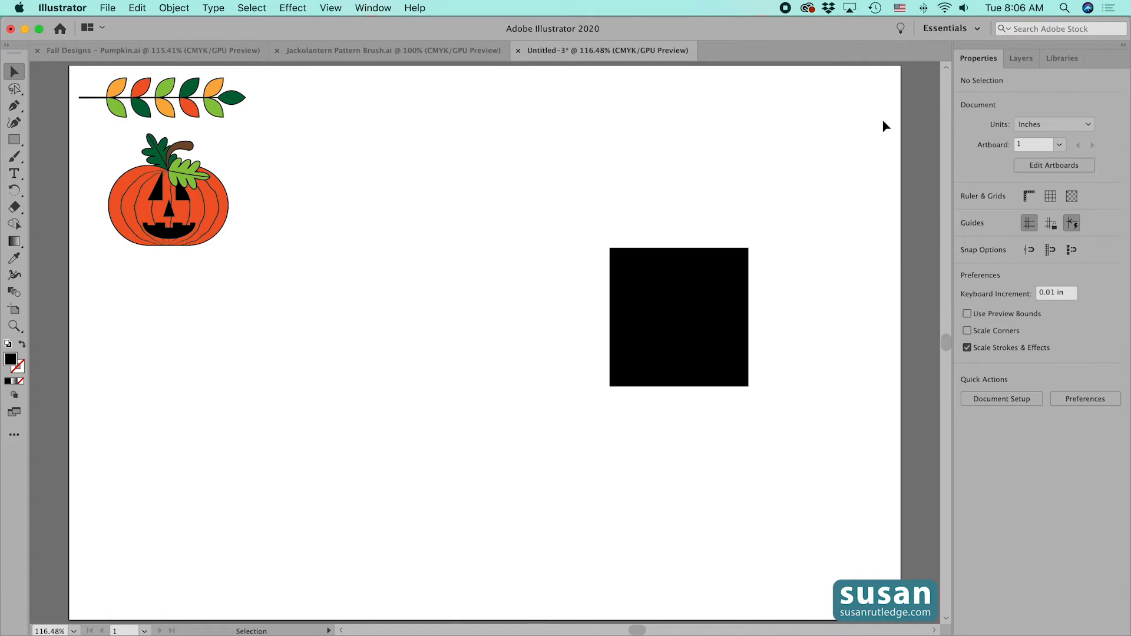
# Step: Move the black rectangle beneath the pumpkin group in the Side Tile layer
pyautogui.click(1020, 57)
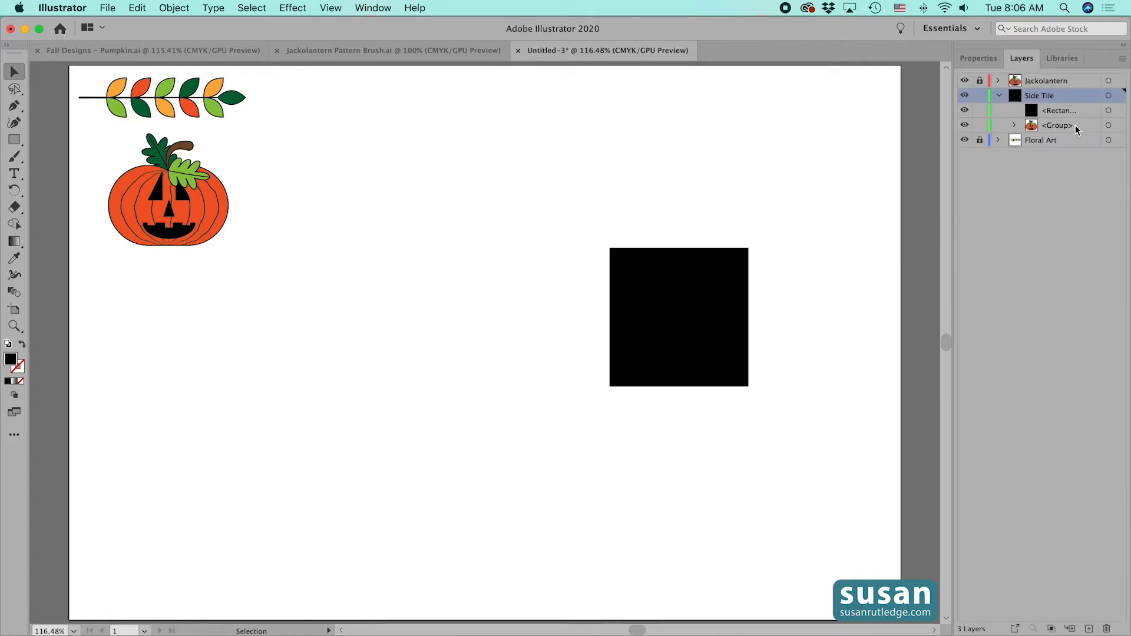
pyautogui.click(1062, 115)
pyautogui.moveTo(1059, 112); pyautogui.dragTo(1058, 132)
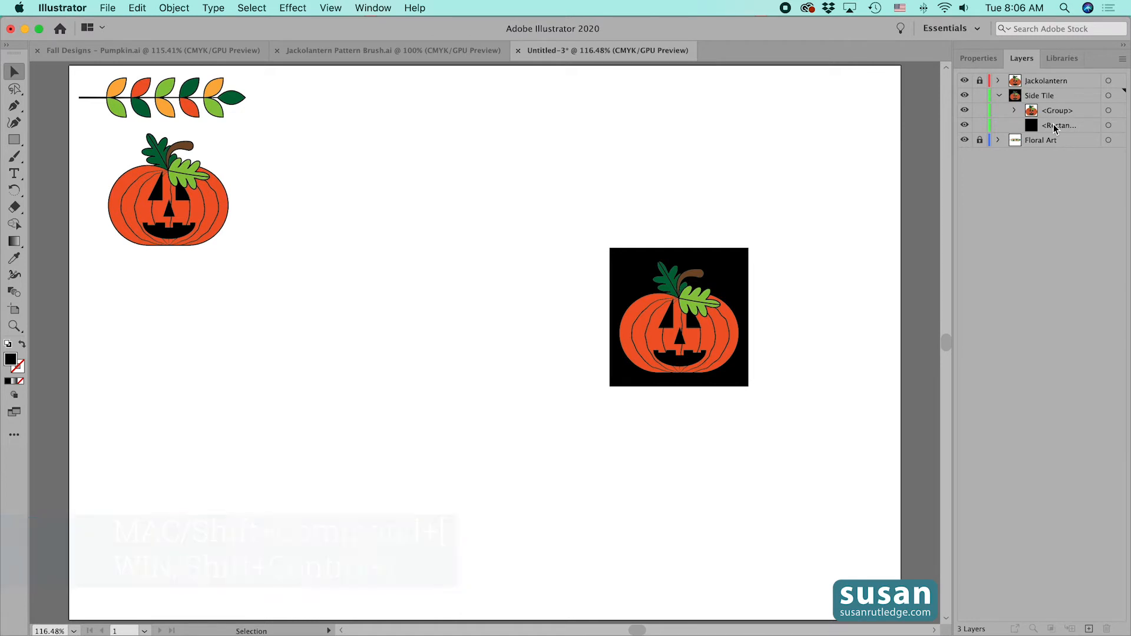
# Step: Nudge the pumpkin slightly down within the black square and group the two together
pyautogui.click(696, 341)
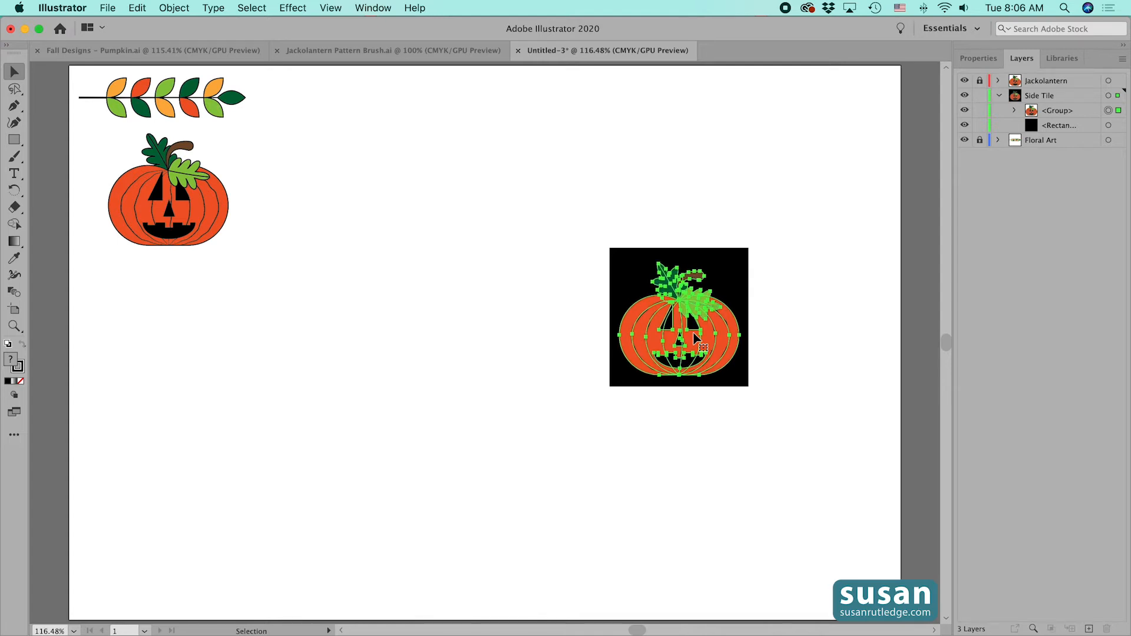
pyautogui.click(570, 226)
pyautogui.moveTo(587, 219); pyautogui.dragTo(788, 455)
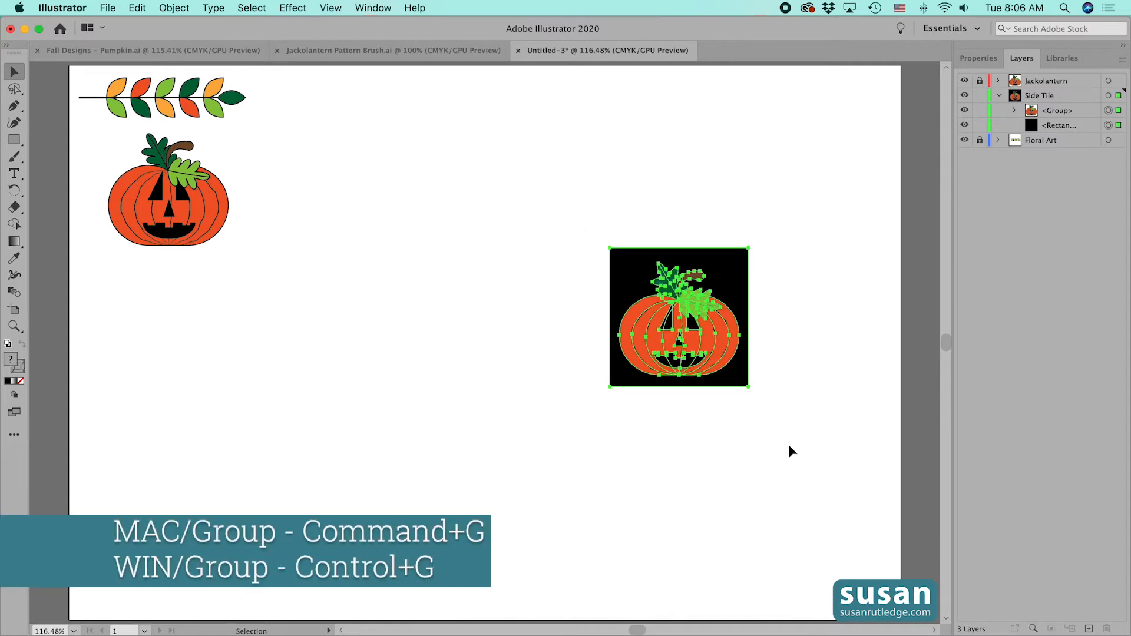
pyautogui.press('super+g')
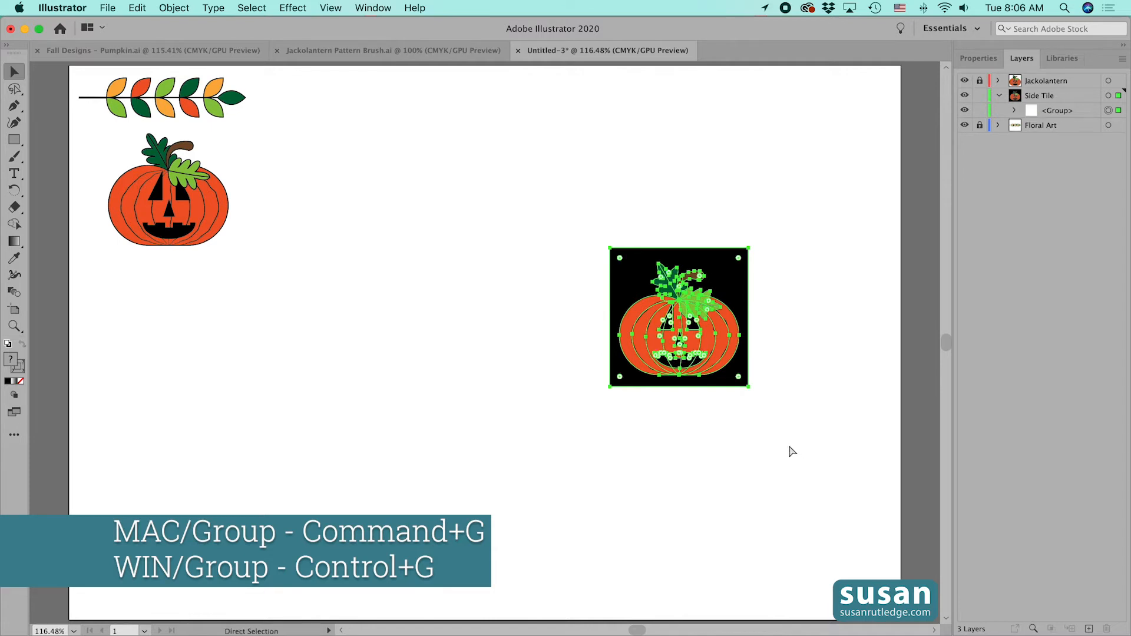
pyautogui.click(801, 380)
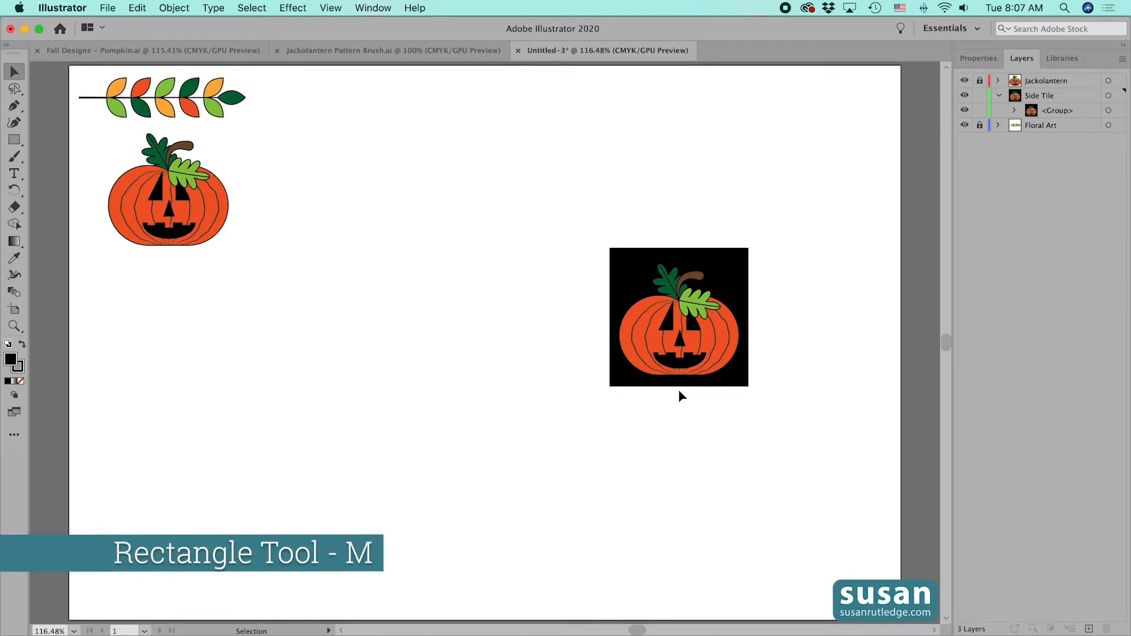
# Step: Create a 2.5 by 2.5 in square beside the pumpkin tile using the Rectangle tool
pyautogui.press('m')
pyautogui.click(434, 321)
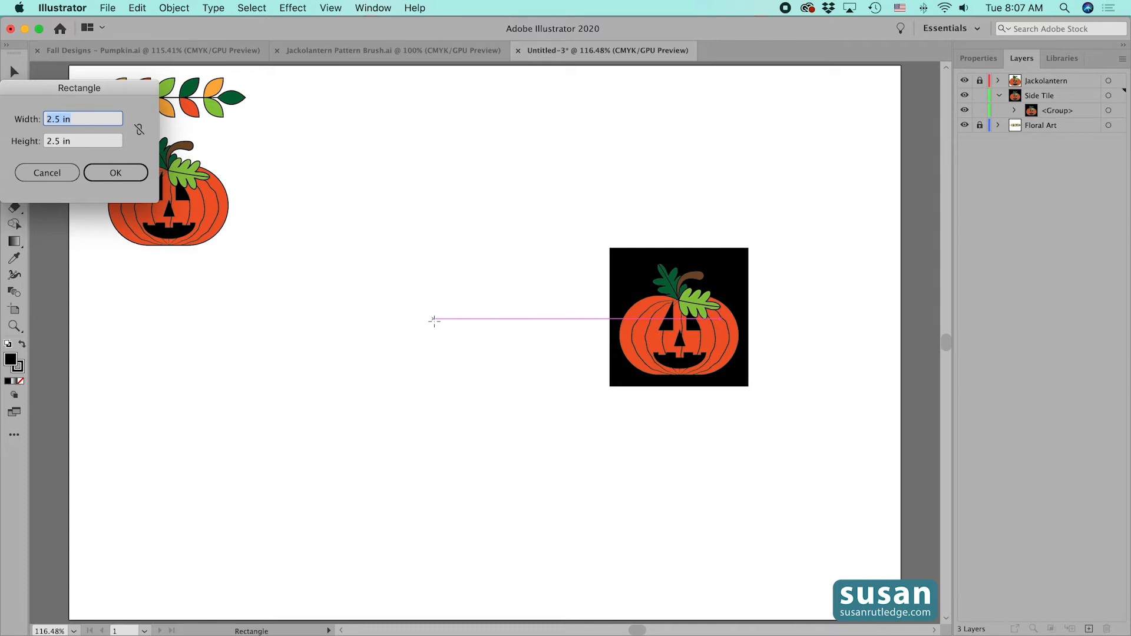
pyautogui.press('Return')
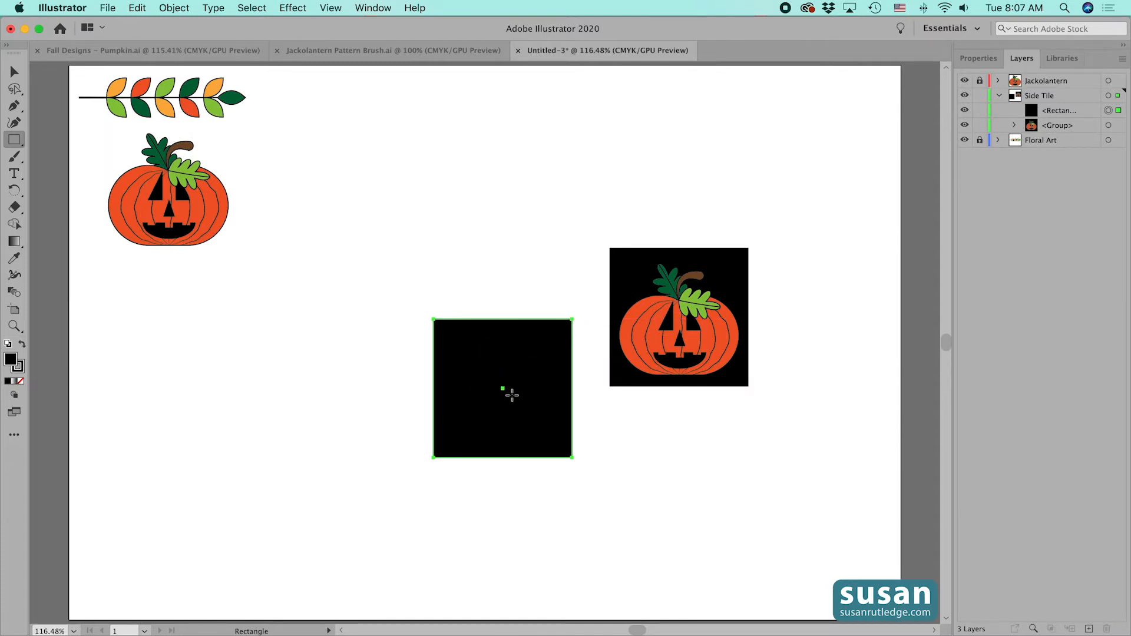
# Step: Remove both the fill and the stroke from the new square to make it an invisible bounding box
pyautogui.click(981, 61)
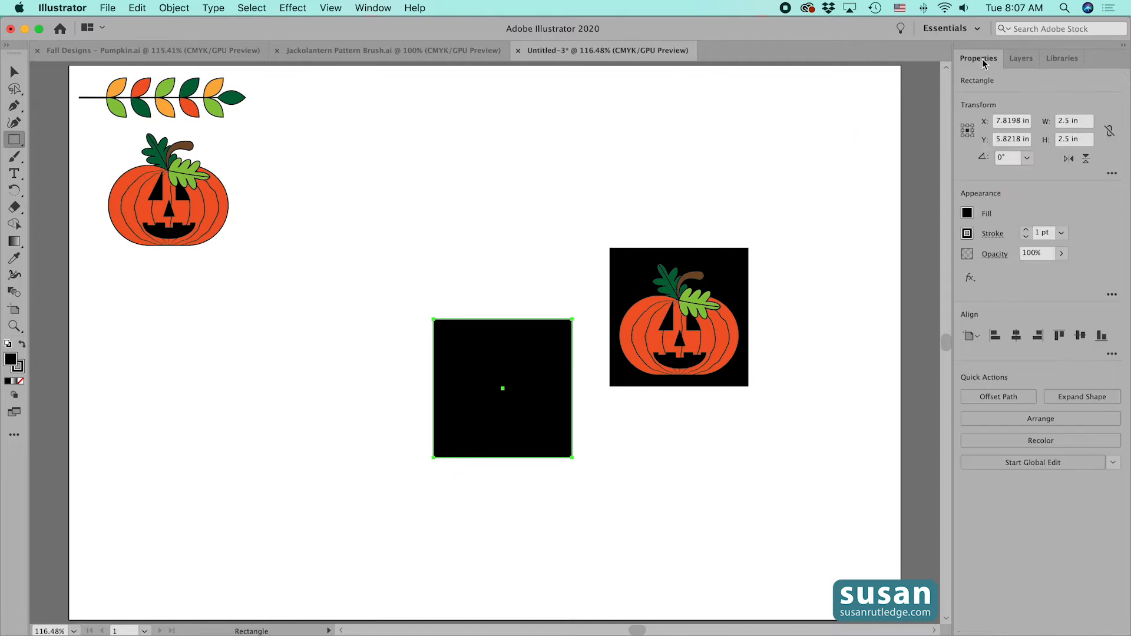
pyautogui.click(966, 213)
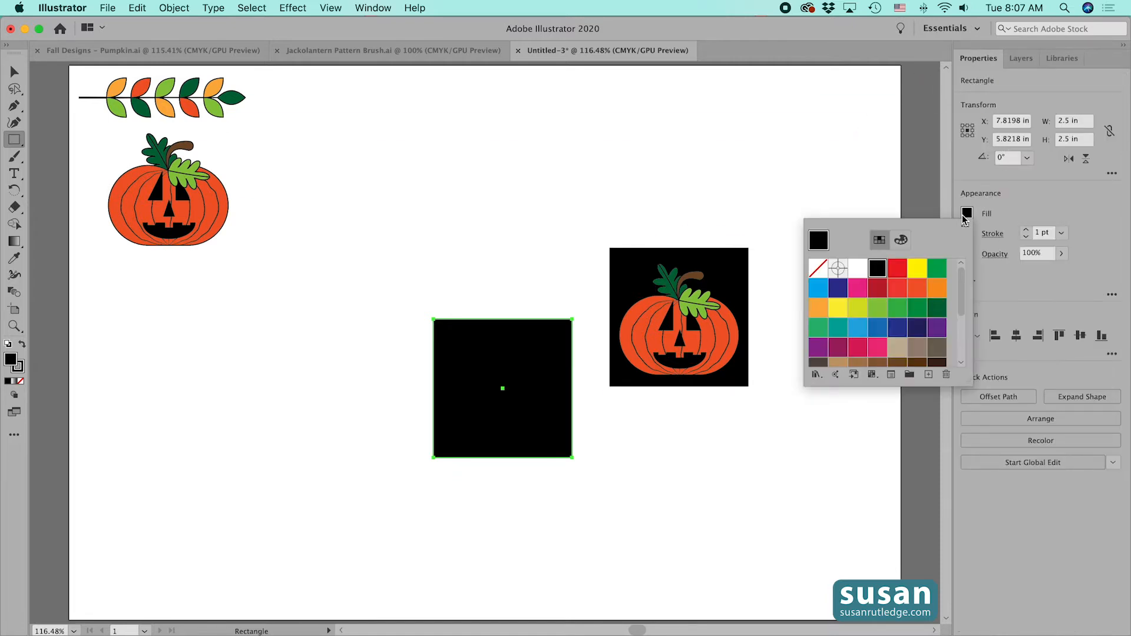
pyautogui.click(817, 268)
pyautogui.click(1025, 236)
pyautogui.click(1026, 237)
pyautogui.click(1026, 237)
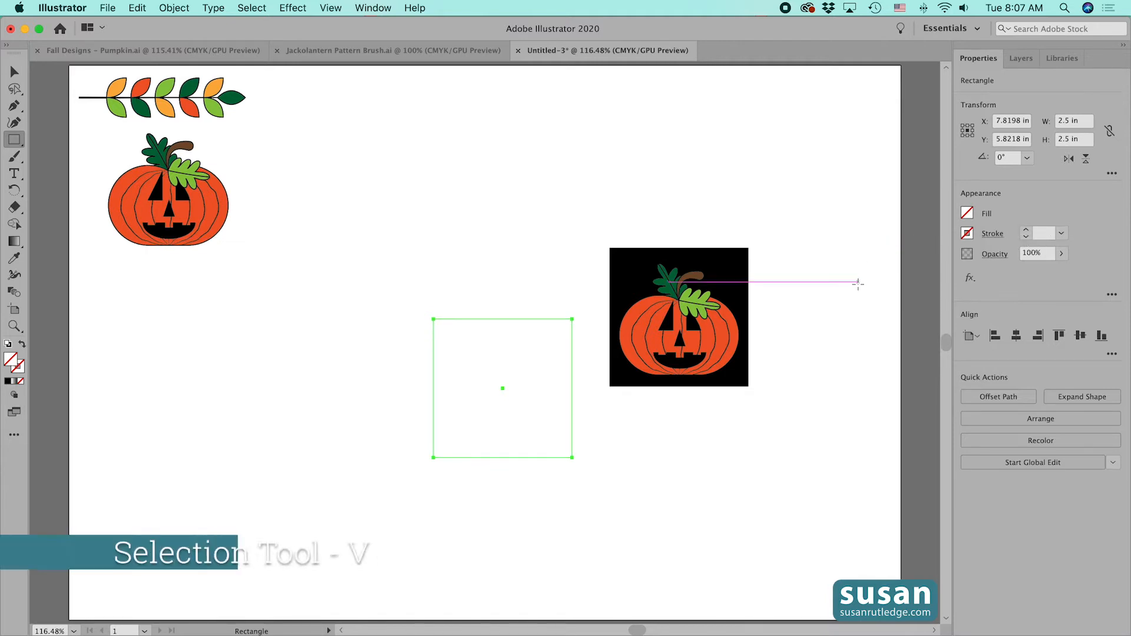
# Step: Center the unfilled square and the pumpkin tile on each other horizontally and vertically
pyautogui.press('v')
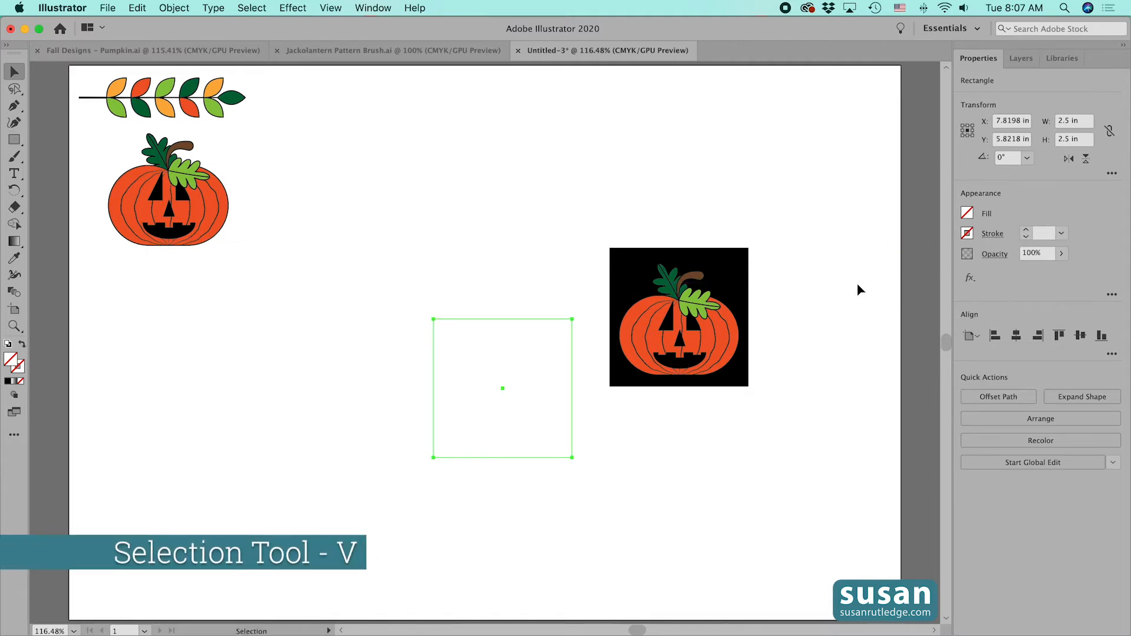
pyautogui.moveTo(399, 174); pyautogui.dragTo(784, 496)
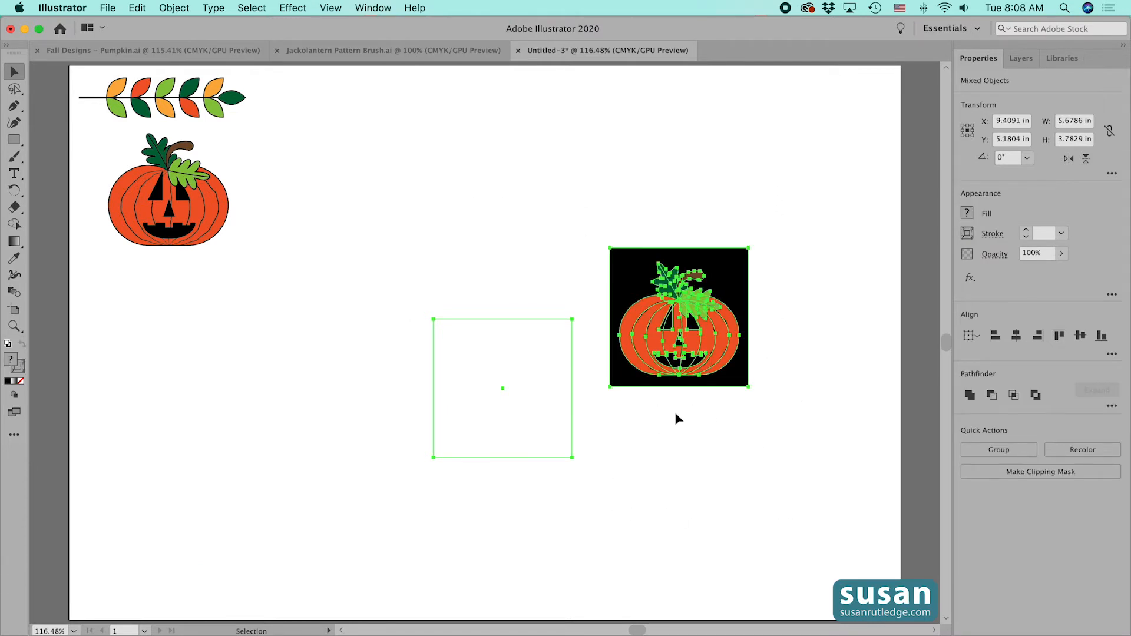
pyautogui.click(1017, 336)
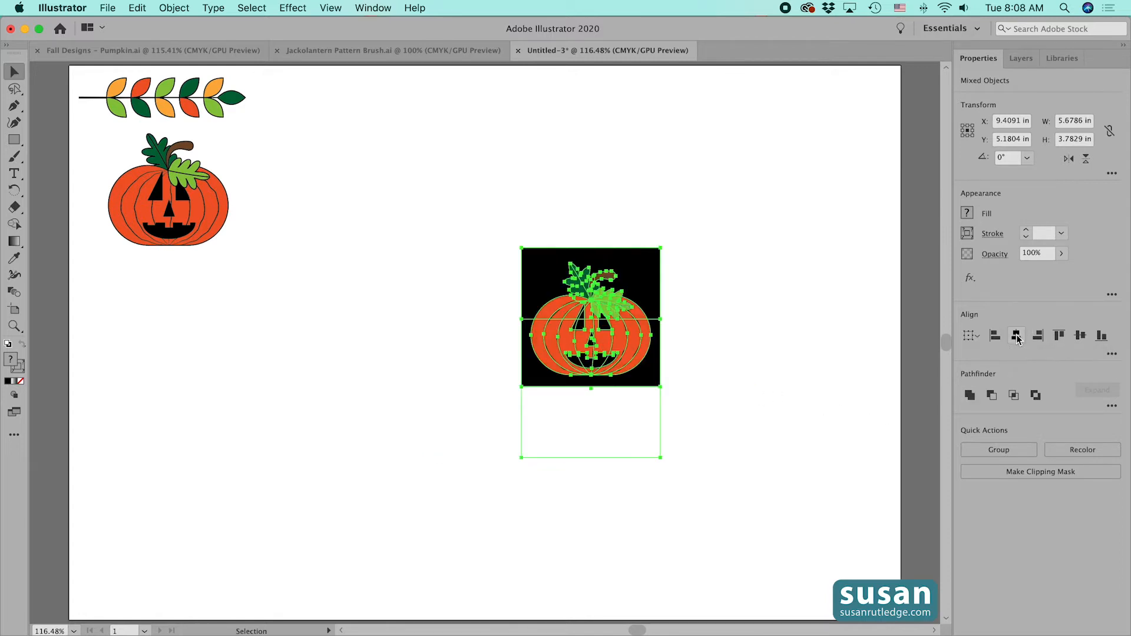
pyautogui.click(1080, 336)
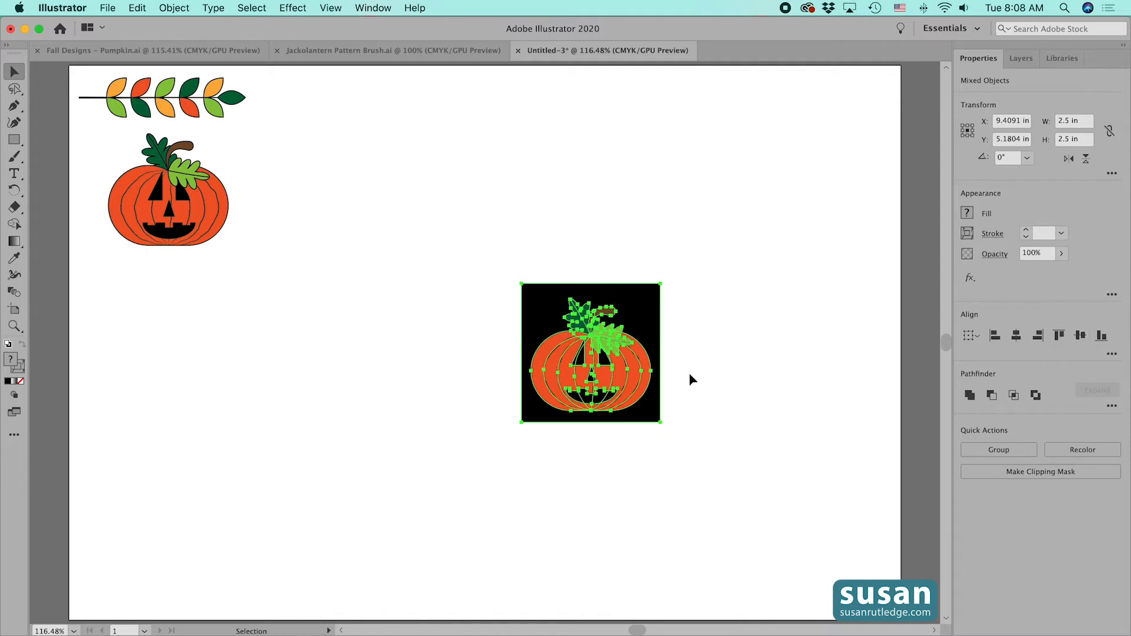
# Step: Rename the unfilled rectangle BB1 and move it beneath the tile group in the Side Tile layer
pyautogui.click(1020, 58)
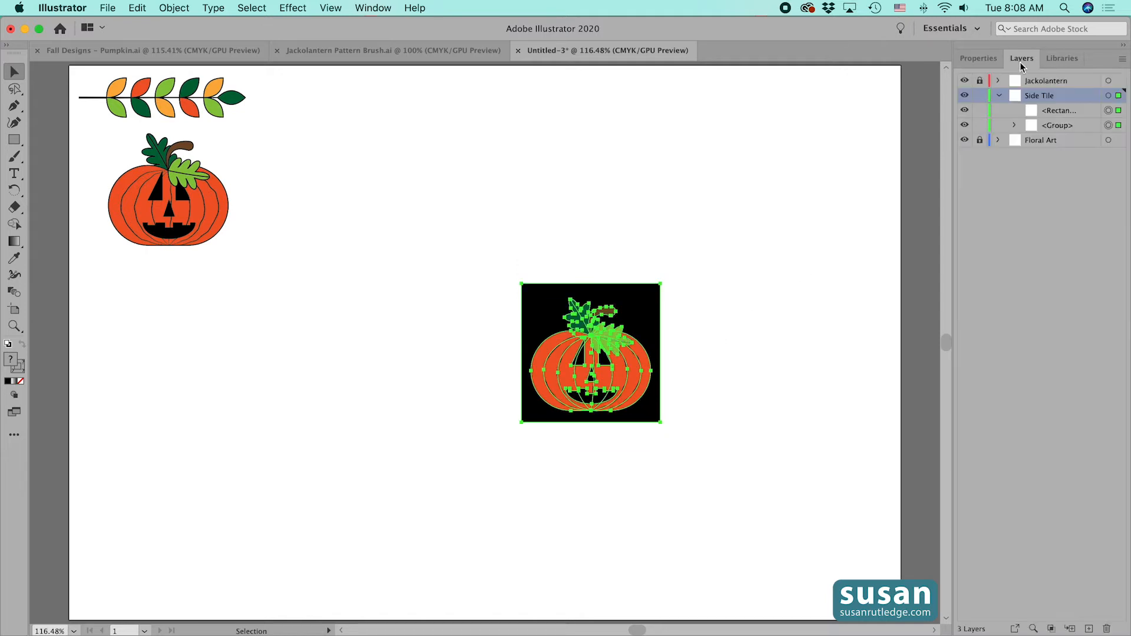
pyautogui.click(1058, 110)
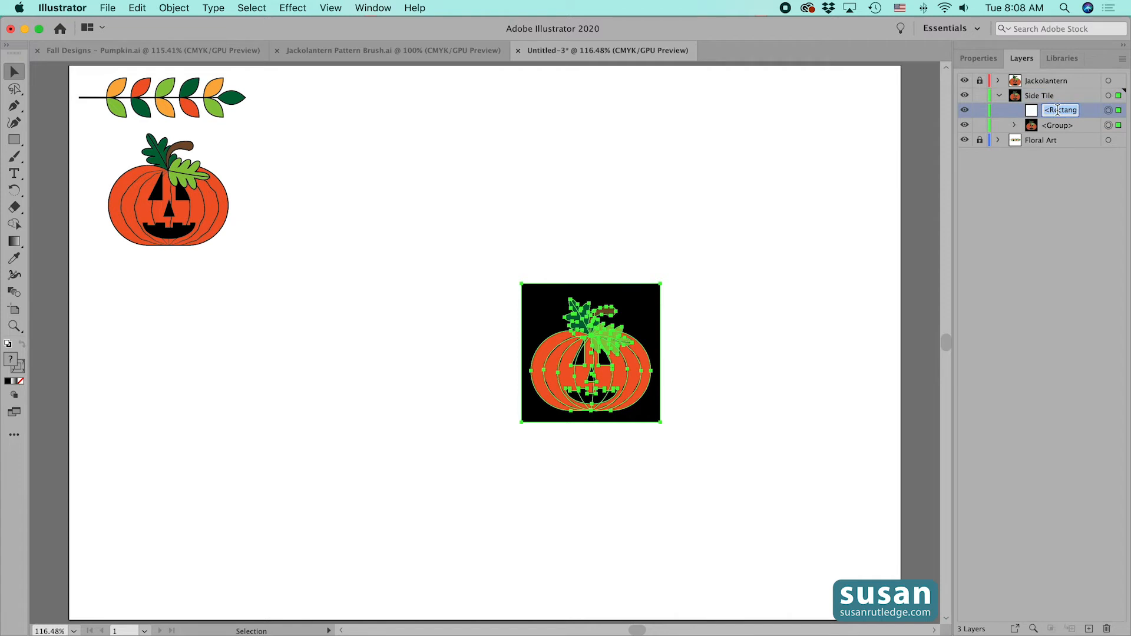
pyautogui.write('BB1')
pyautogui.press('Return')
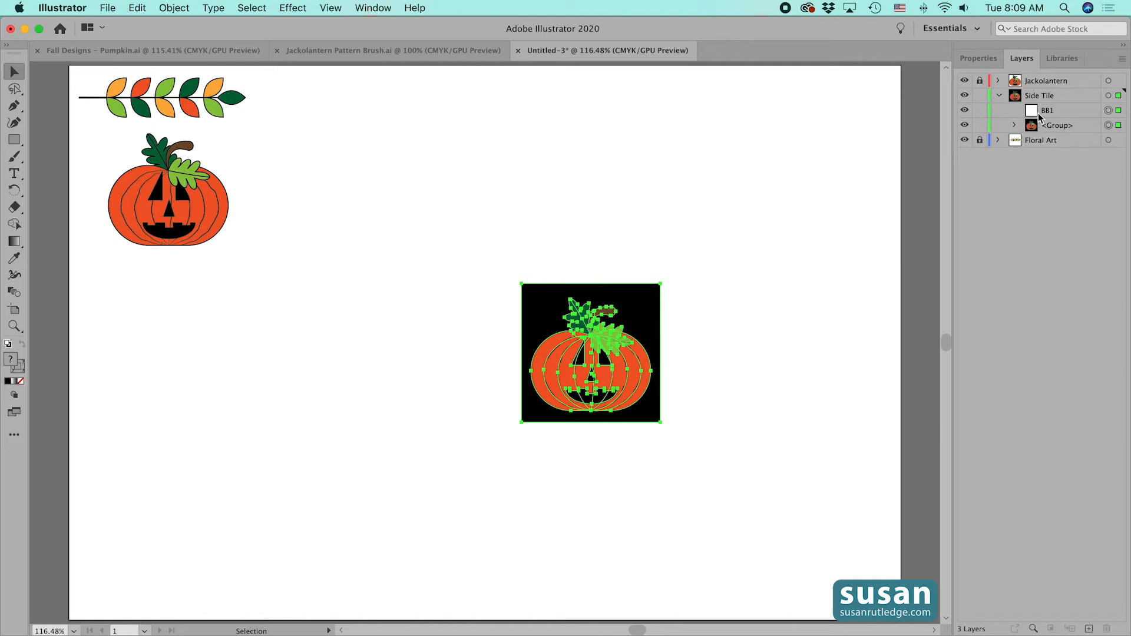
pyautogui.click(1030, 109)
pyautogui.moveTo(1031, 109); pyautogui.dragTo(1033, 127)
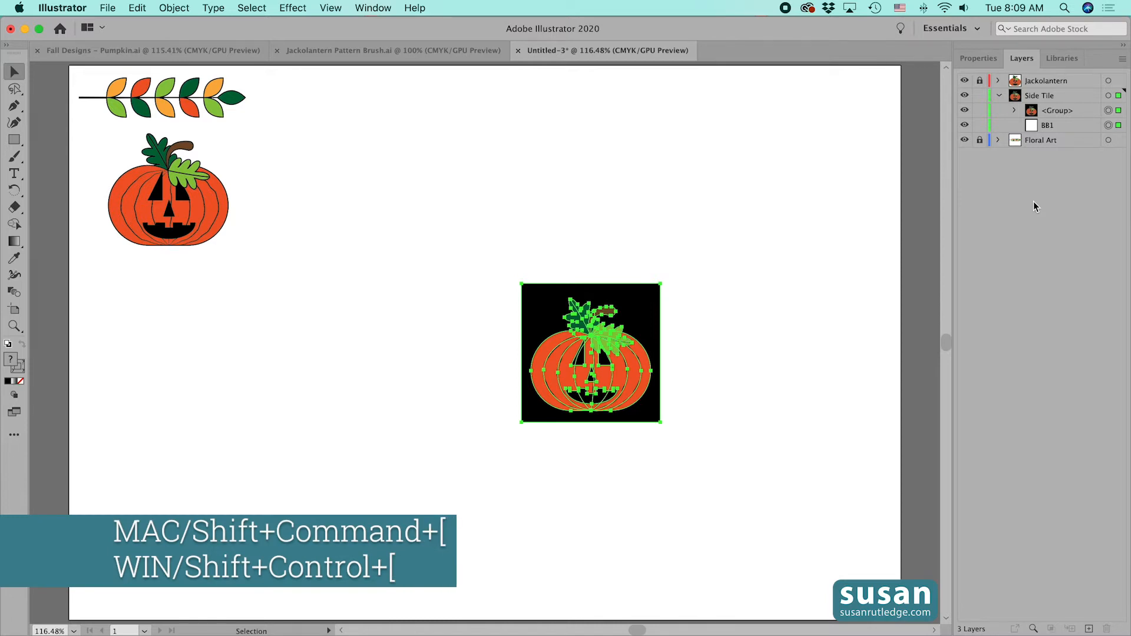
# Step: Group BB1 with the pumpkin tile and move the group directly below the original pumpkin
pyautogui.moveTo(481, 222); pyautogui.dragTo(702, 480)
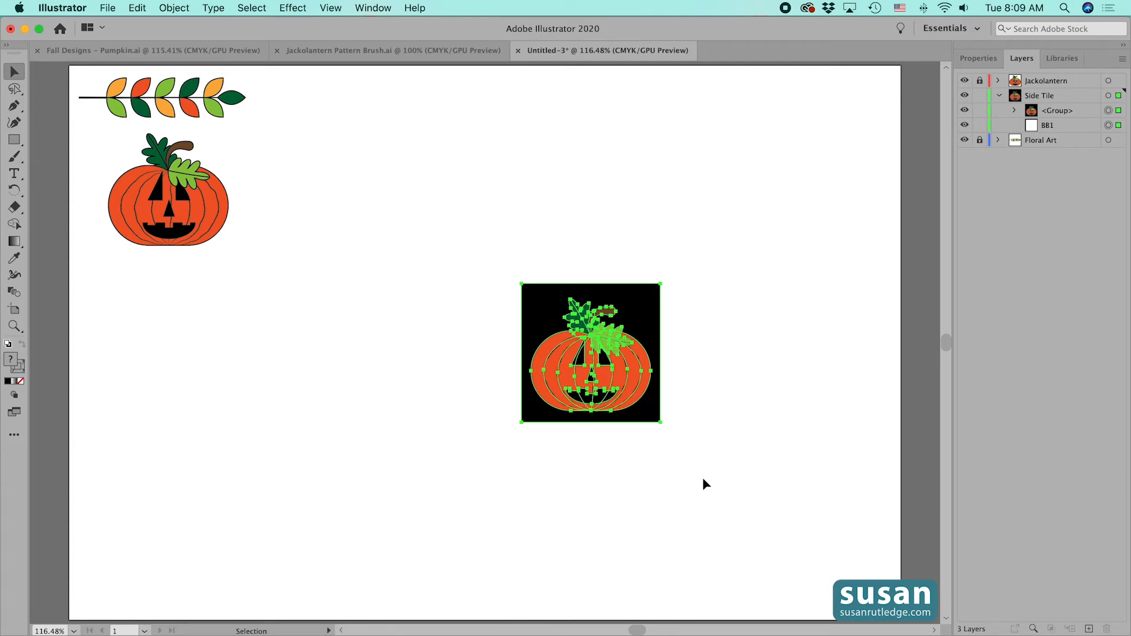
pyautogui.press('super+g')
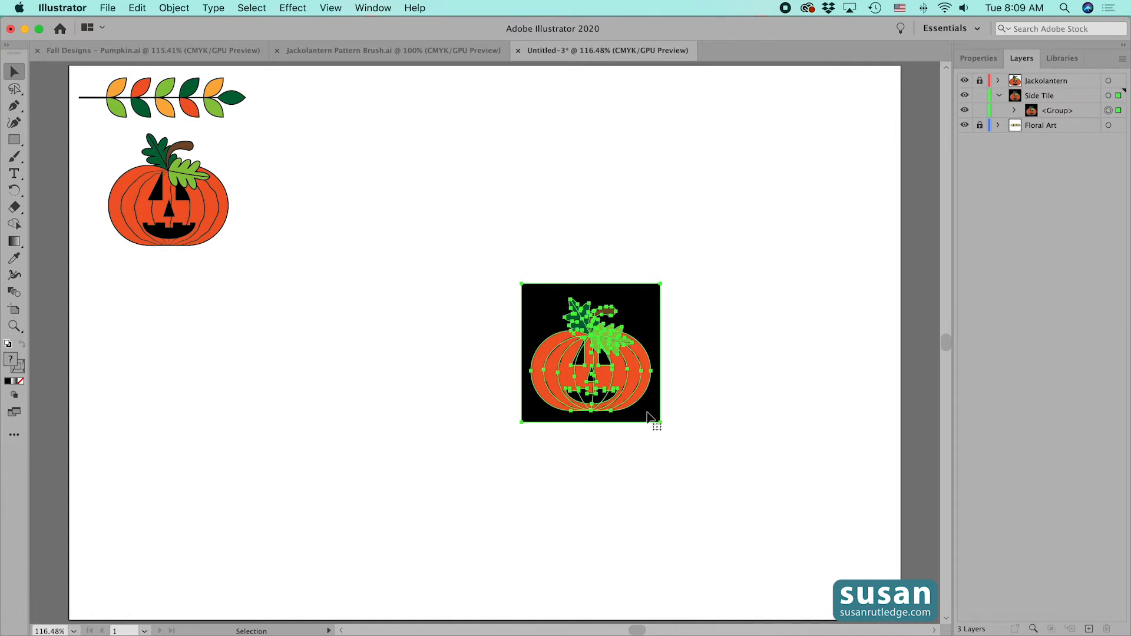
pyautogui.moveTo(633, 408); pyautogui.dragTo(224, 391)
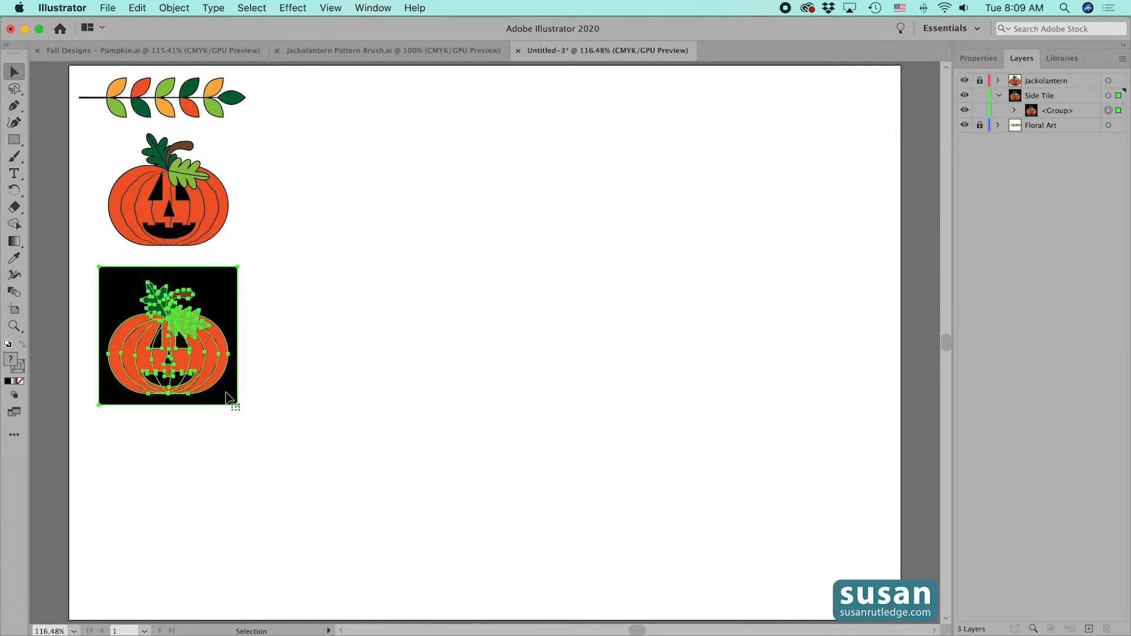
pyautogui.click(293, 356)
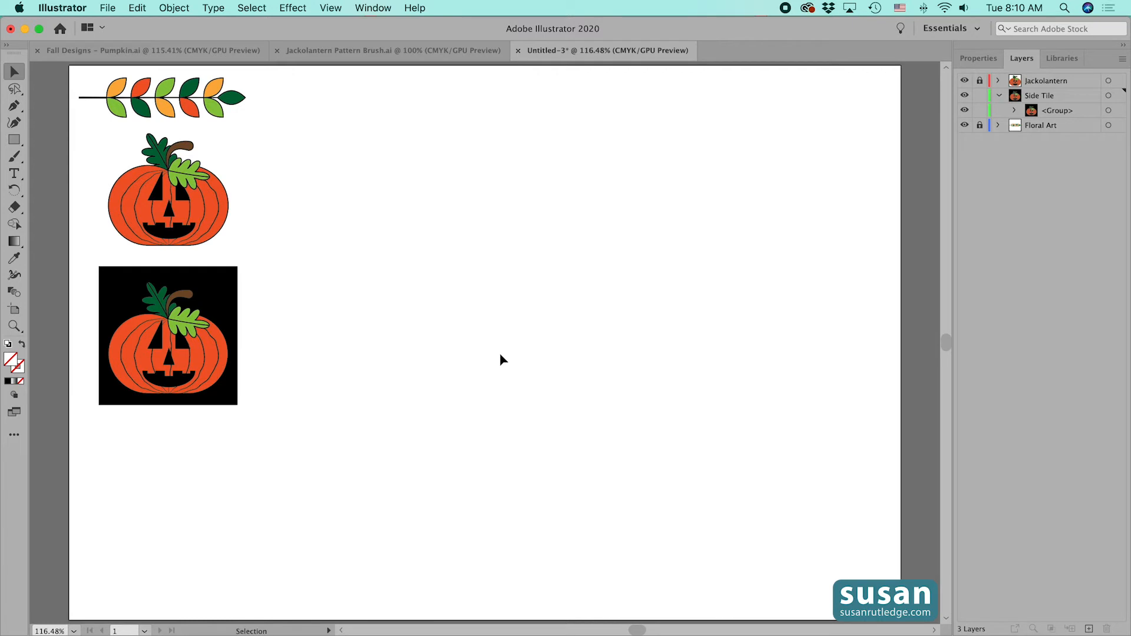
# Step: Create another 2.5 by 2.5 in square in the middle of the artboard using the Rectangle tool
pyautogui.press('m')
pyautogui.click(540, 282)
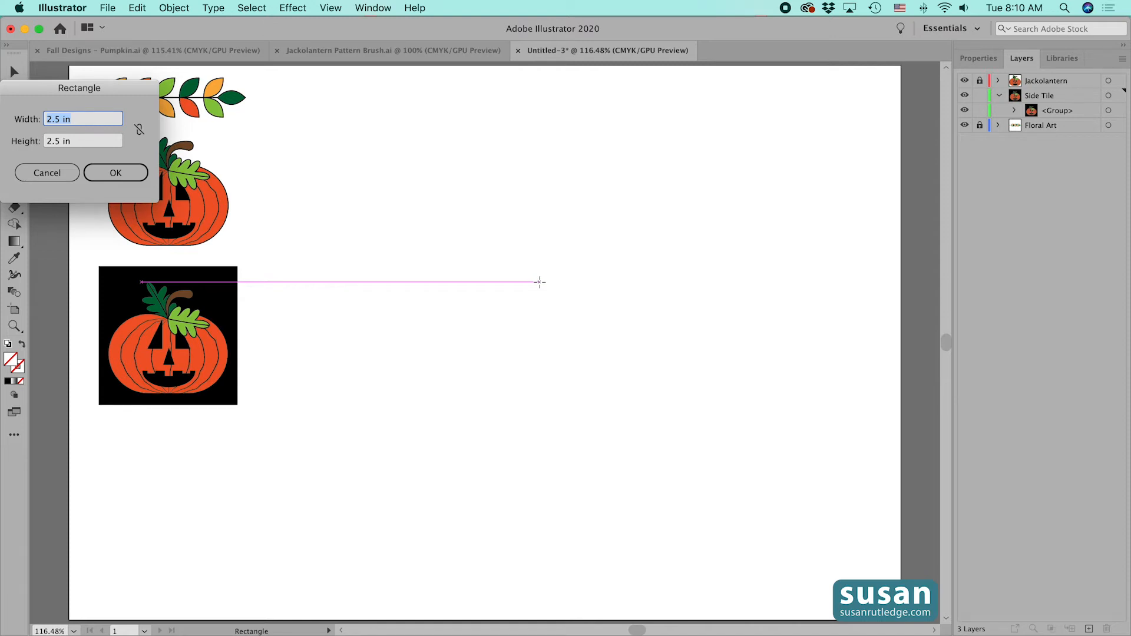
pyautogui.press('Return')
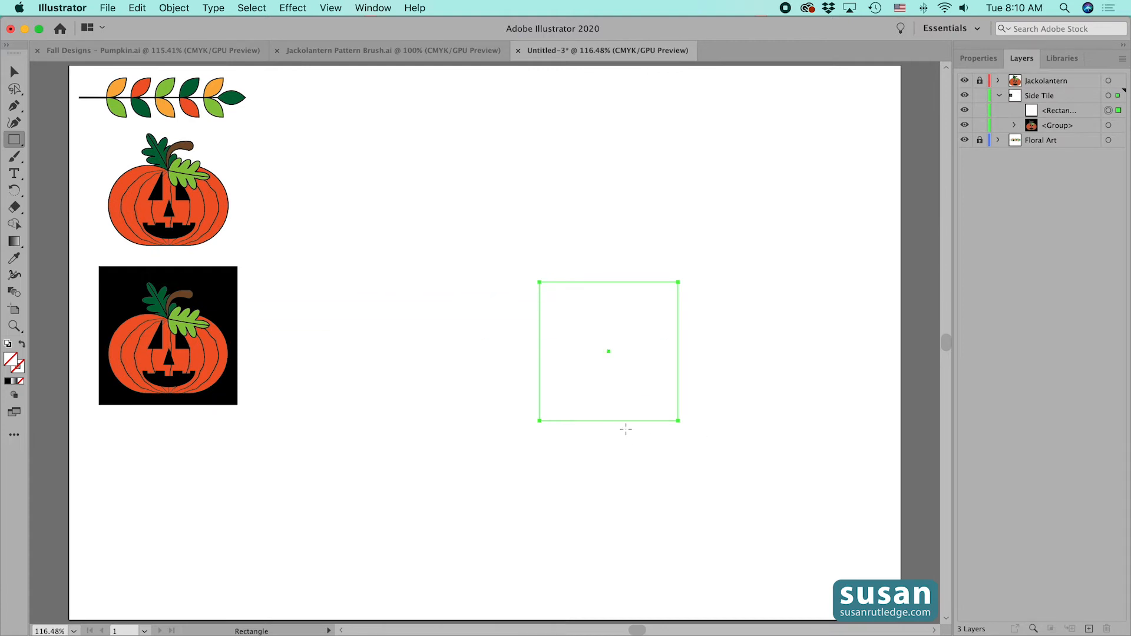
# Step: Fill the new square with the pumpkin's orange, deselect it and display the layers
pyautogui.click(981, 58)
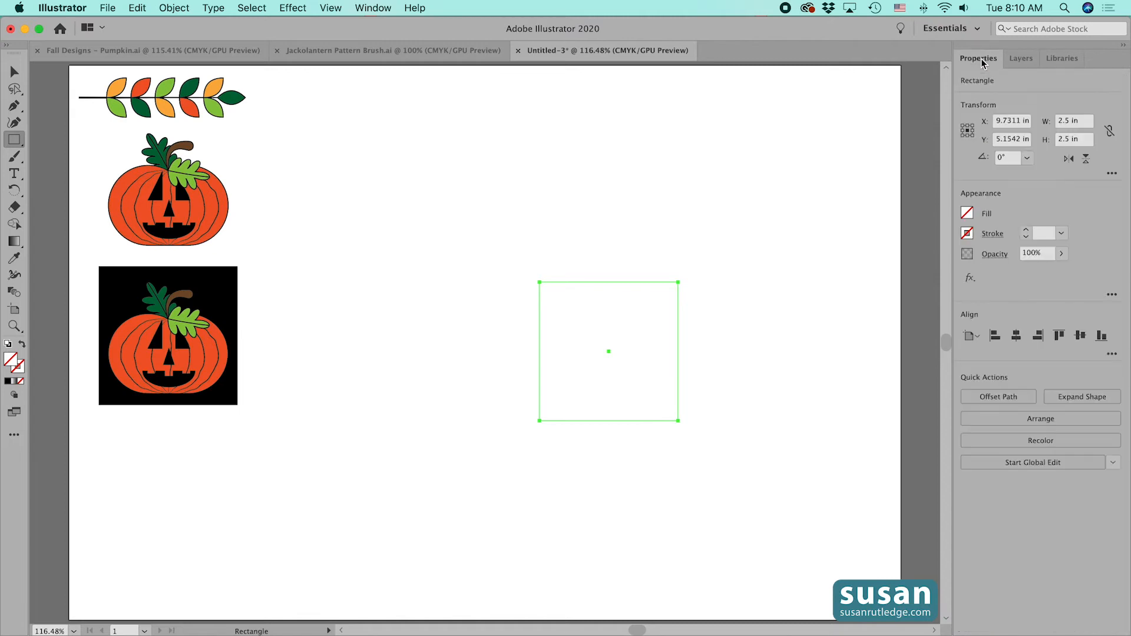
pyautogui.click(966, 213)
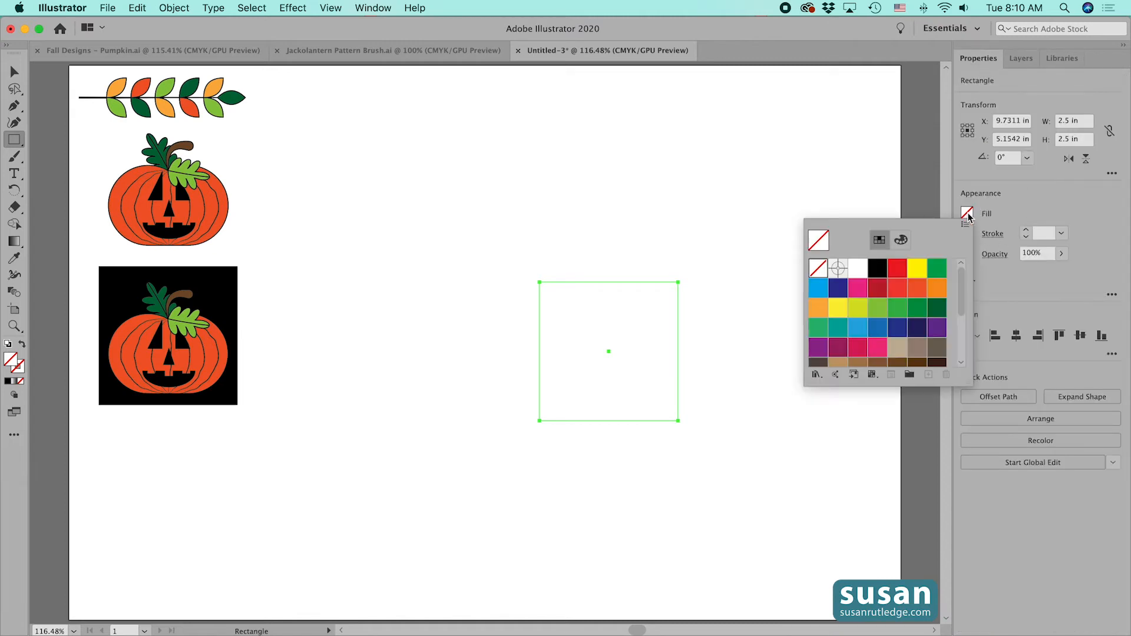
pyautogui.click(915, 293)
pyautogui.click(773, 286)
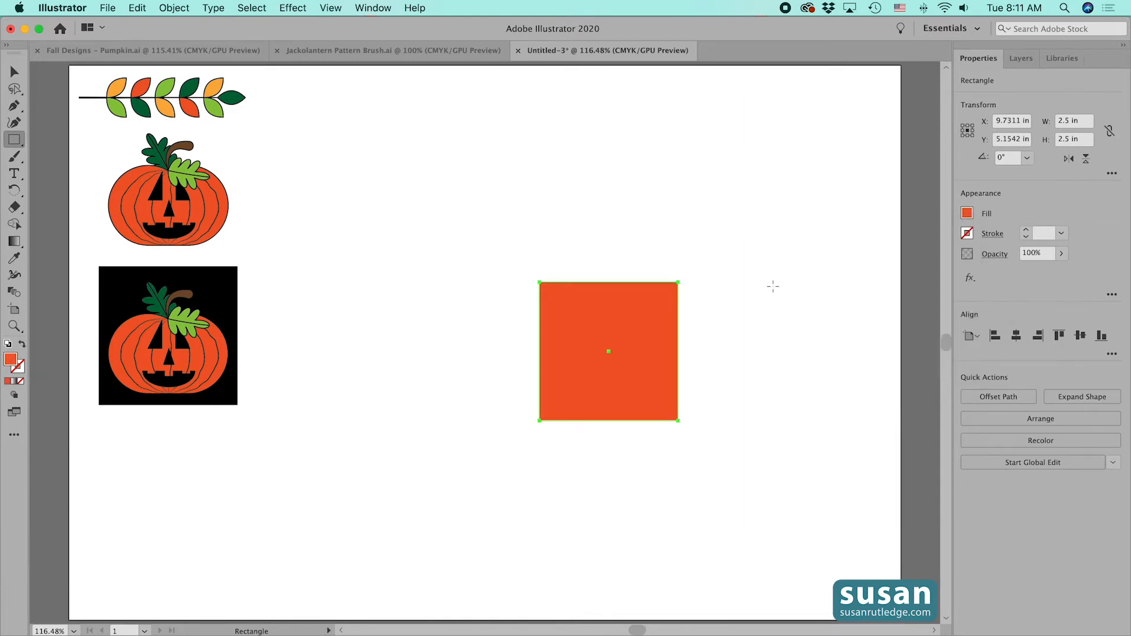
pyautogui.press('v')
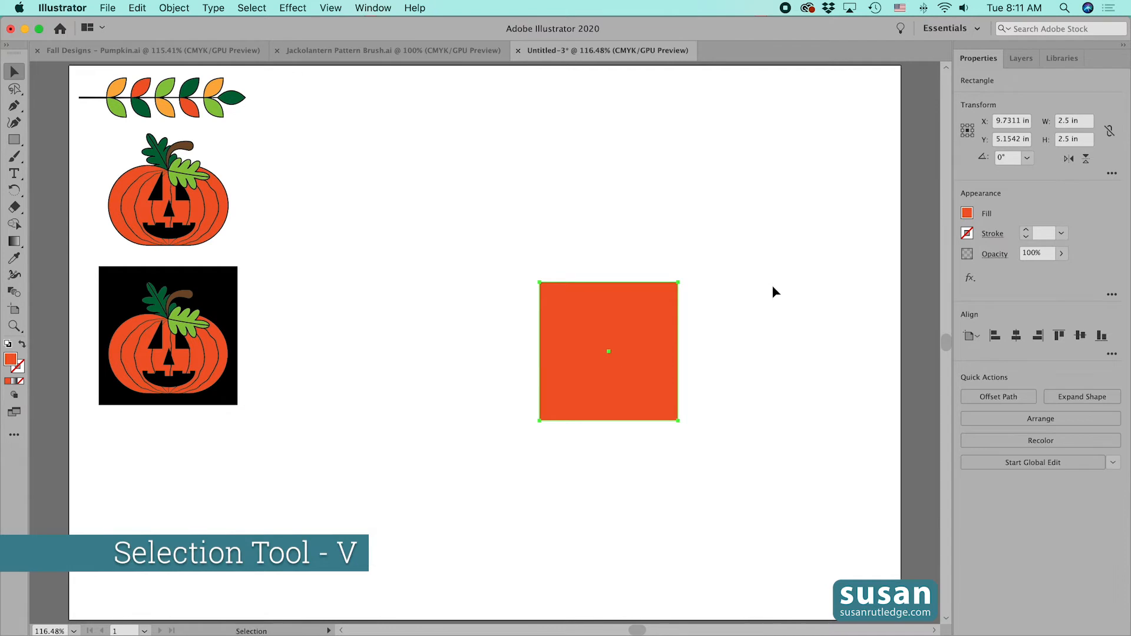
pyautogui.click(745, 353)
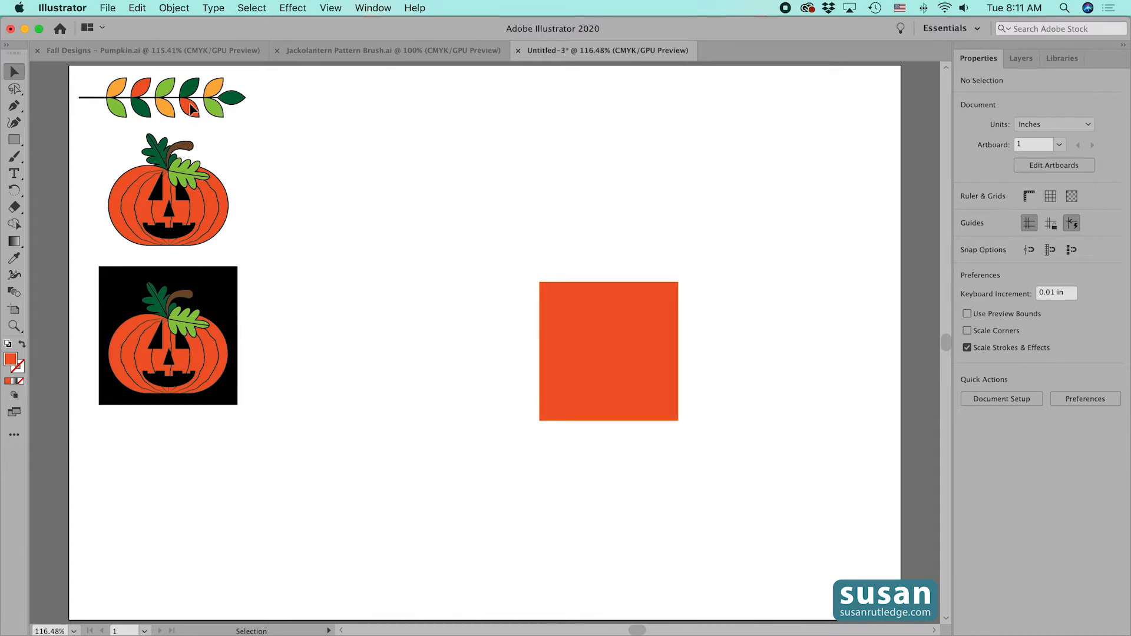
pyautogui.click(1019, 59)
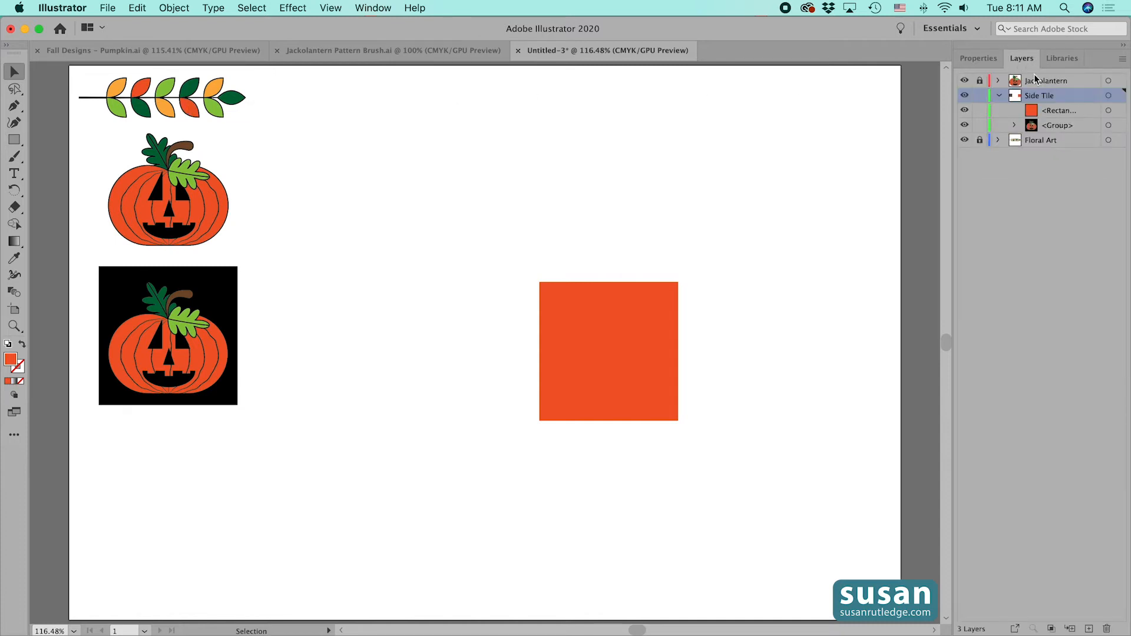
# Step: Unlock the Floral Art layer and dock the Brushes panel with the layers, closing the leftover floating panels
pyautogui.click(979, 141)
pyautogui.click(374, 8)
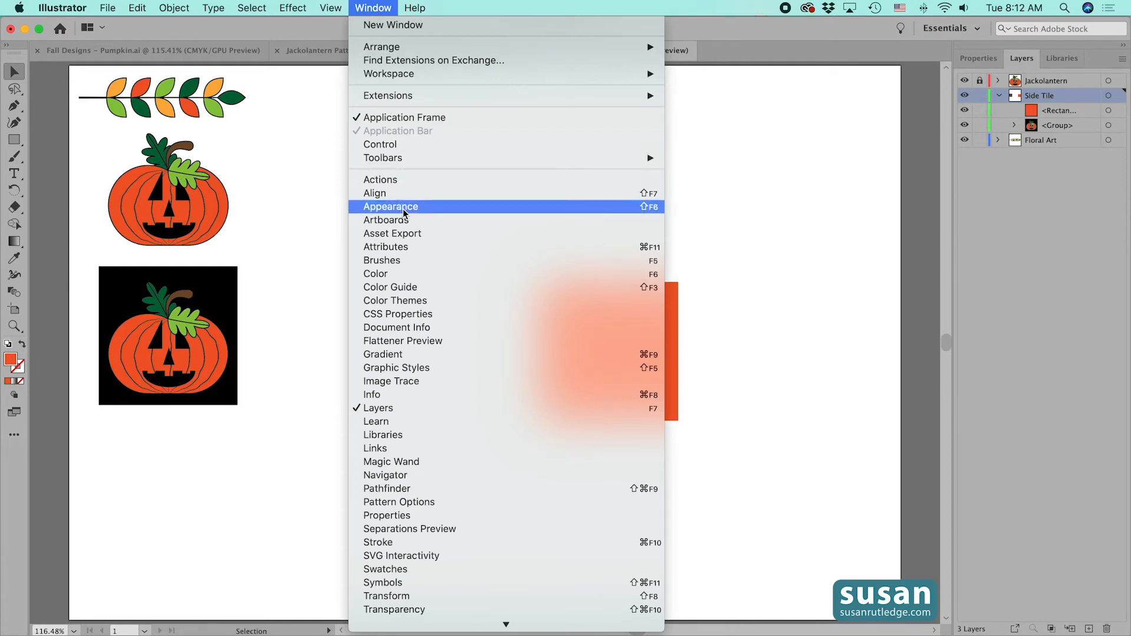
pyautogui.click(384, 260)
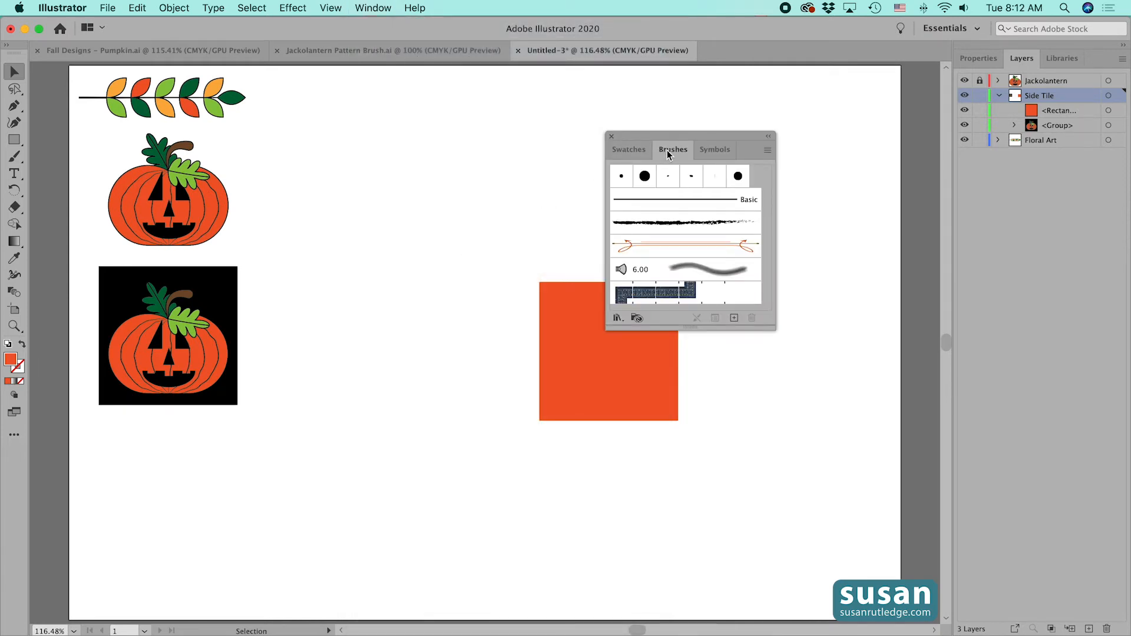
pyautogui.moveTo(666, 150)
pyautogui.mouseDown()
pyautogui.moveTo(863, 131)
pyautogui.moveTo(1007, 62)
pyautogui.moveTo(1034, 62)
pyautogui.mouseUp()
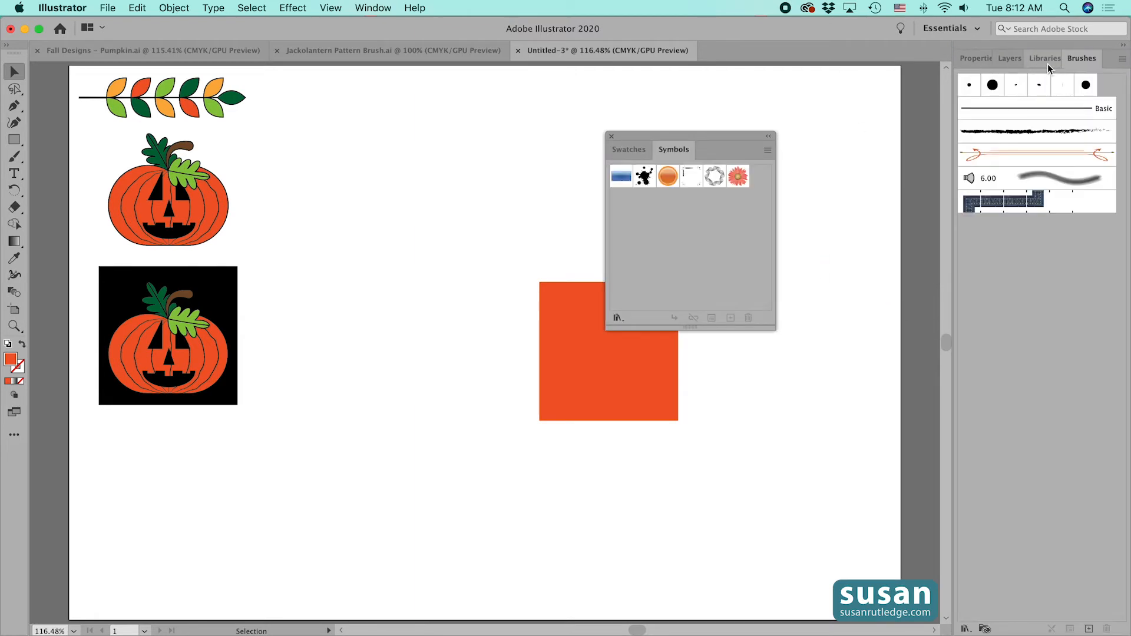
pyautogui.click(611, 137)
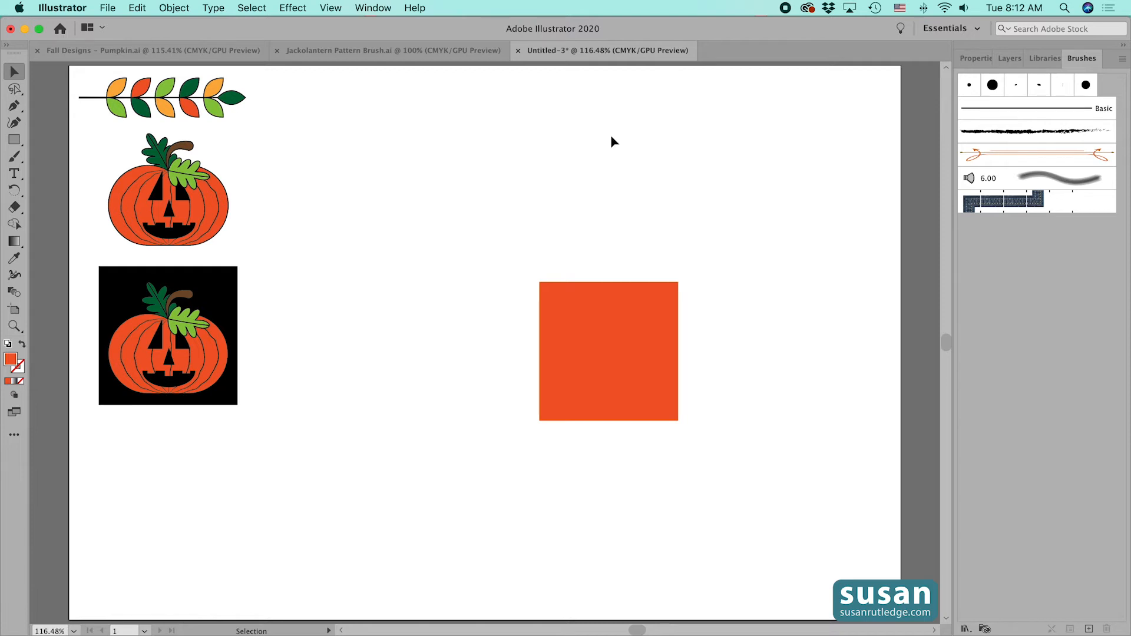
# Step: Create an art brush named Floral from the leafy branch, scaled proportionately
pyautogui.click(148, 105)
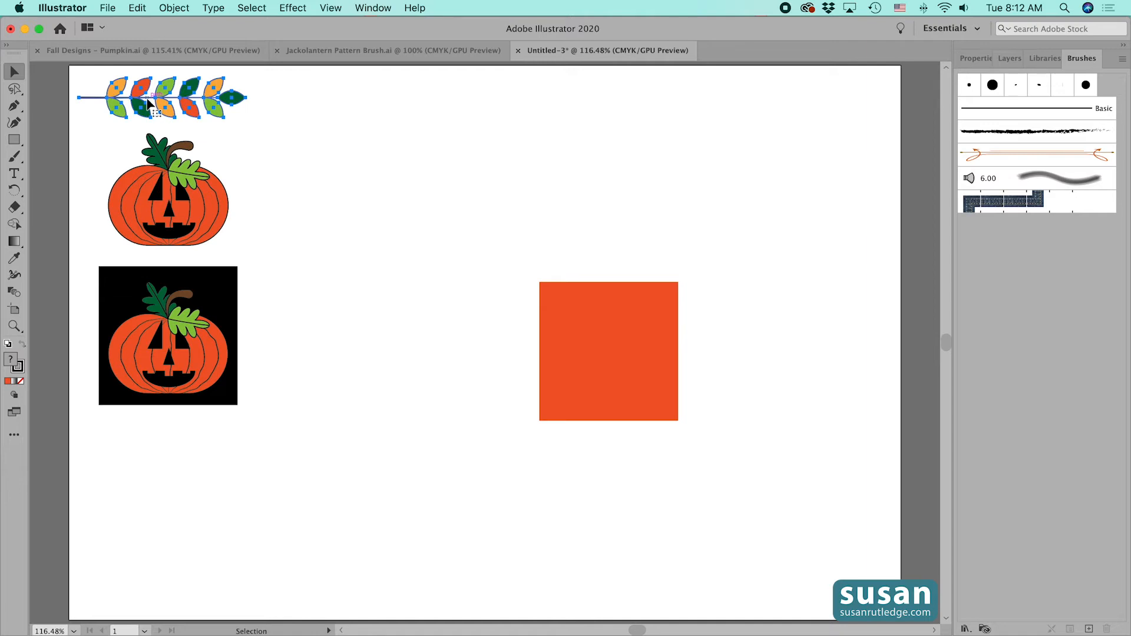
pyautogui.moveTo(149, 105)
pyautogui.mouseDown()
pyautogui.moveTo(661, 278)
pyautogui.moveTo(926, 270)
pyautogui.moveTo(1022, 237)
pyautogui.mouseUp()
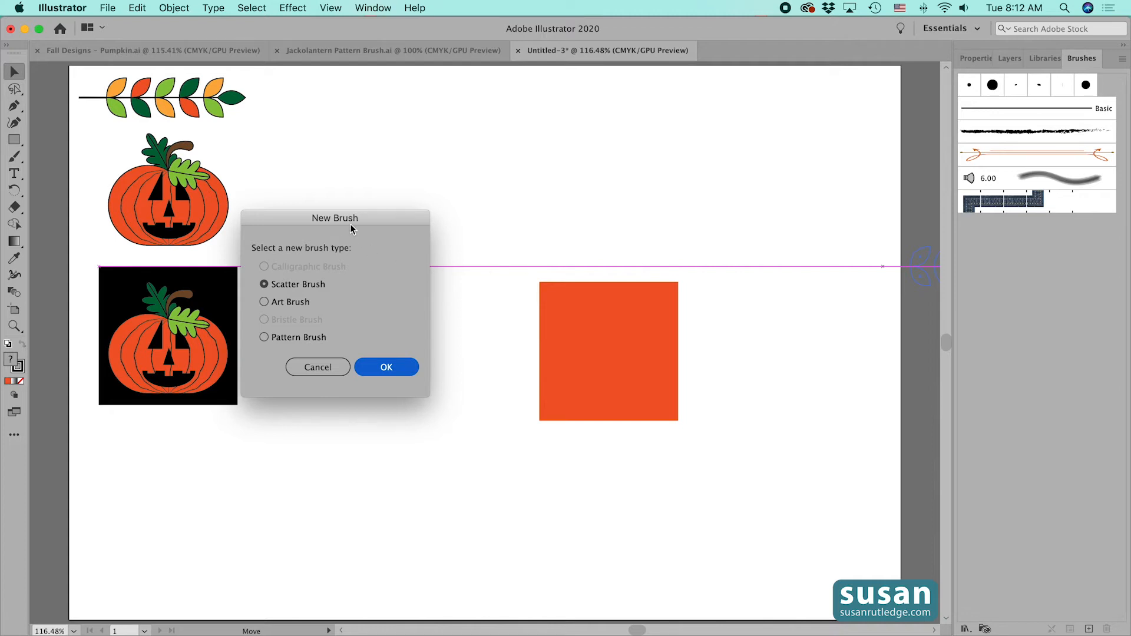
pyautogui.click(264, 302)
pyautogui.click(380, 366)
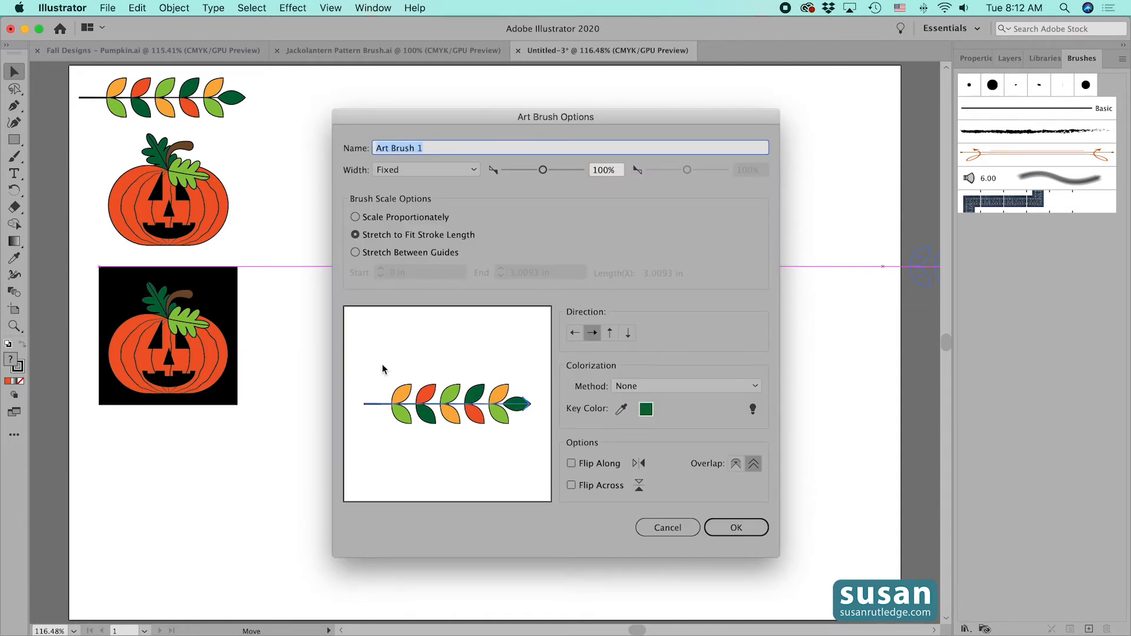
pyautogui.write('Floral')
pyautogui.click(355, 218)
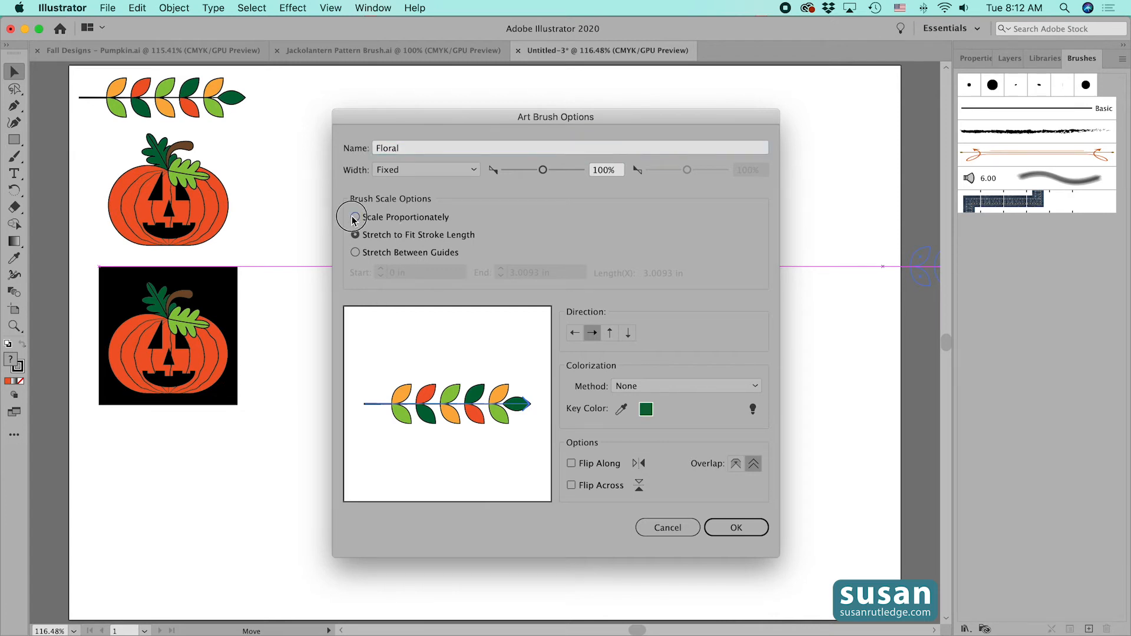
pyautogui.click(736, 527)
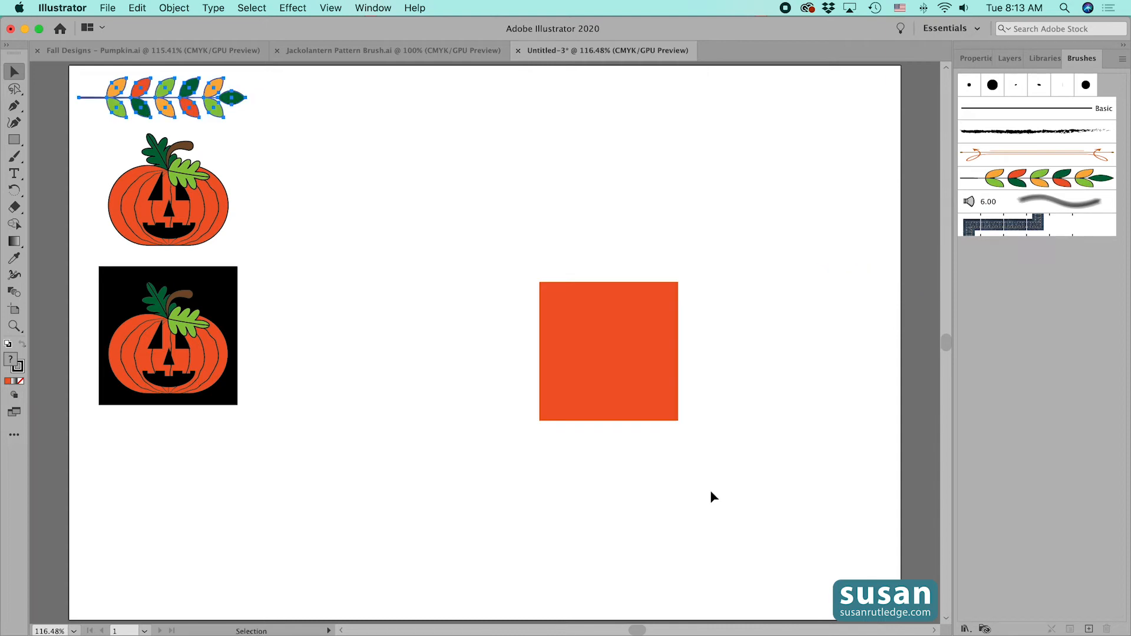
# Step: Lock the Floral Art layer and make Side Tile the active layer
pyautogui.click(1009, 59)
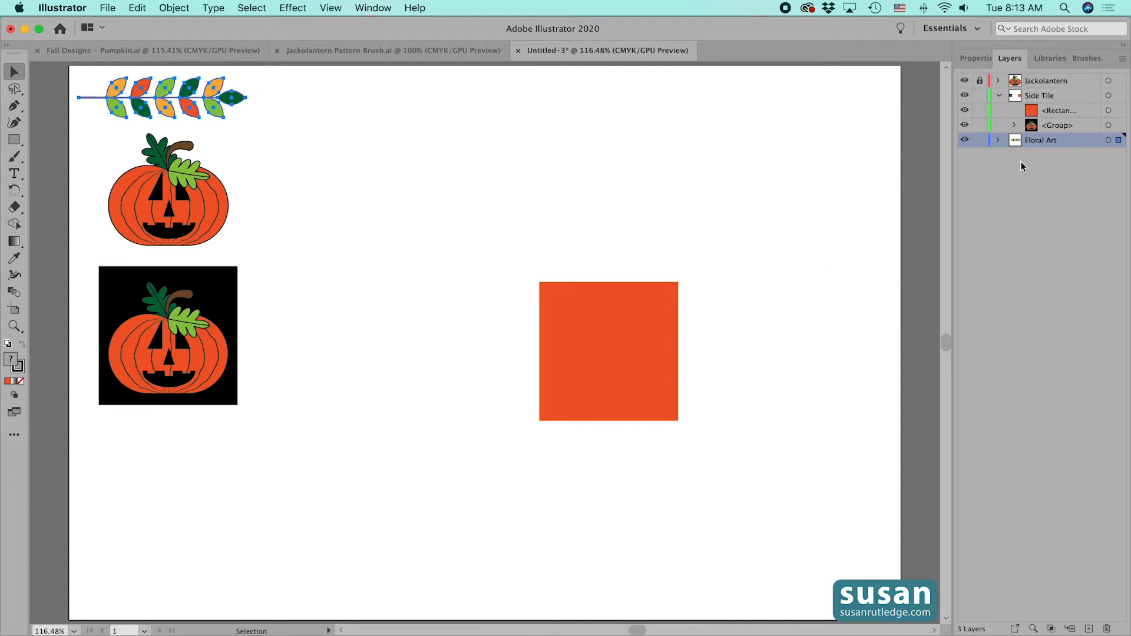
pyautogui.click(979, 139)
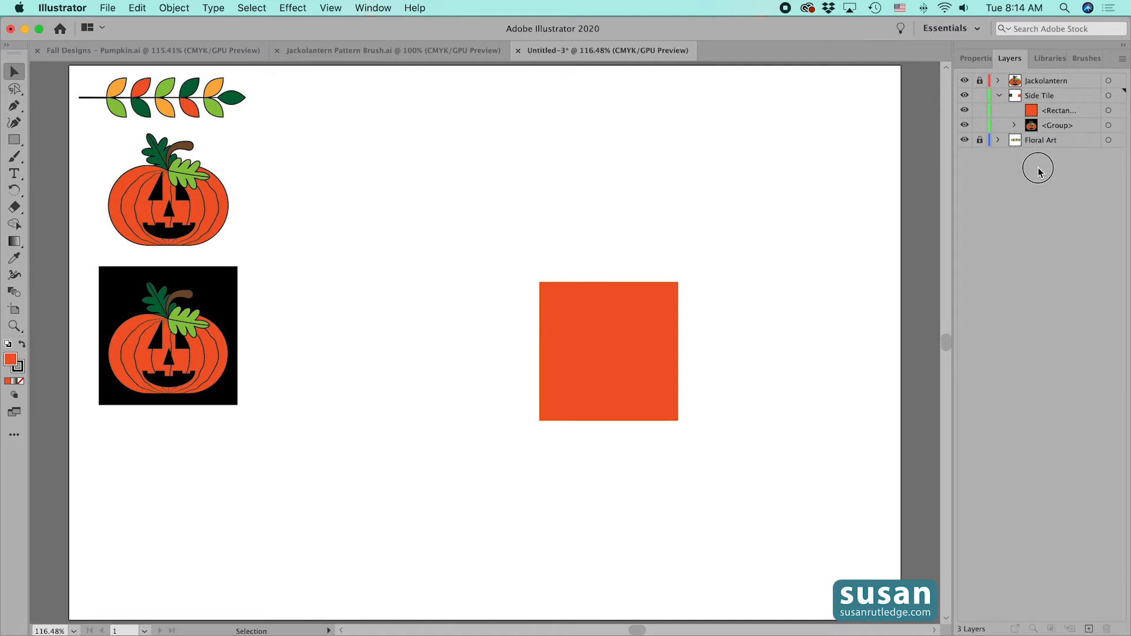
pyautogui.click(1041, 100)
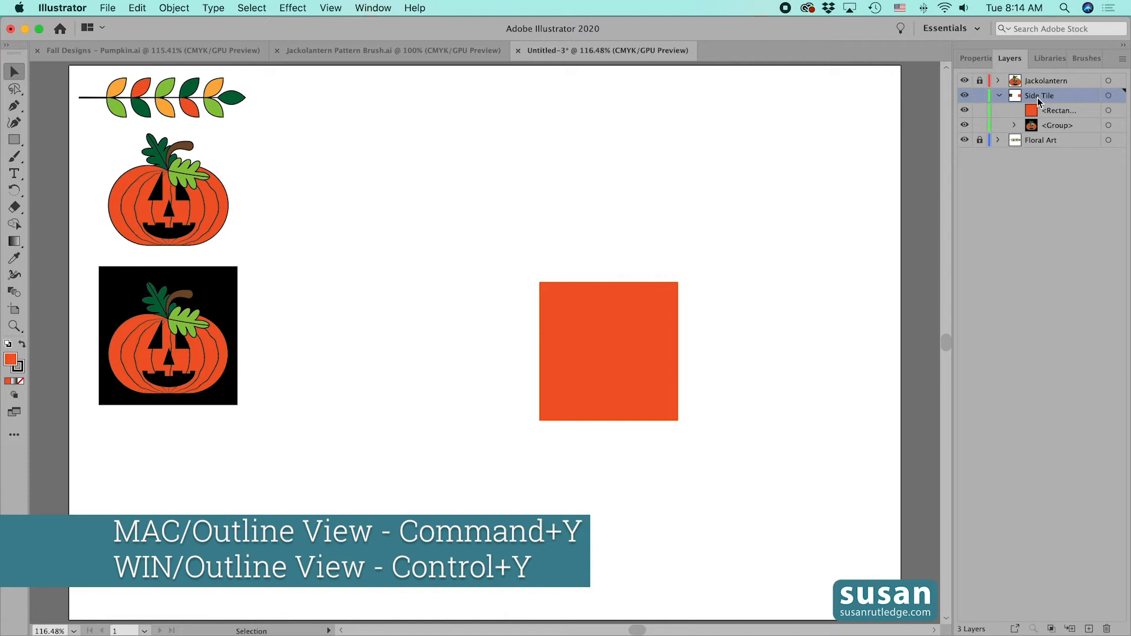
# Step: In outline view, draw an about 3.4 in diagonal path from the square's lower-right corner toward its upper-left corner, and lock it
pyautogui.press('super+y')
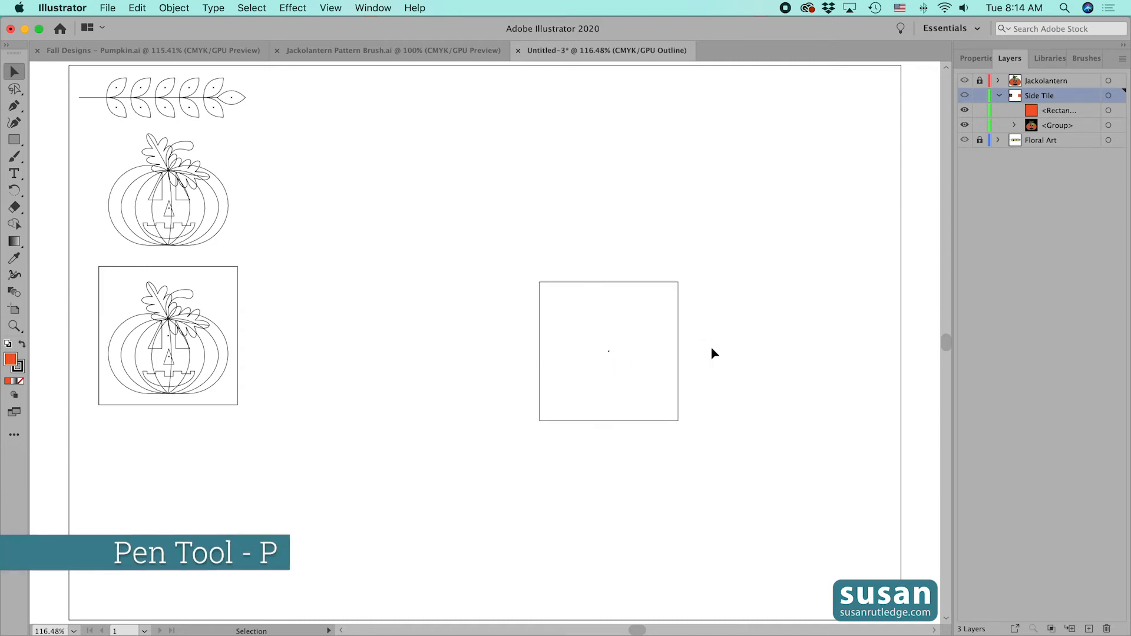
pyautogui.press('p')
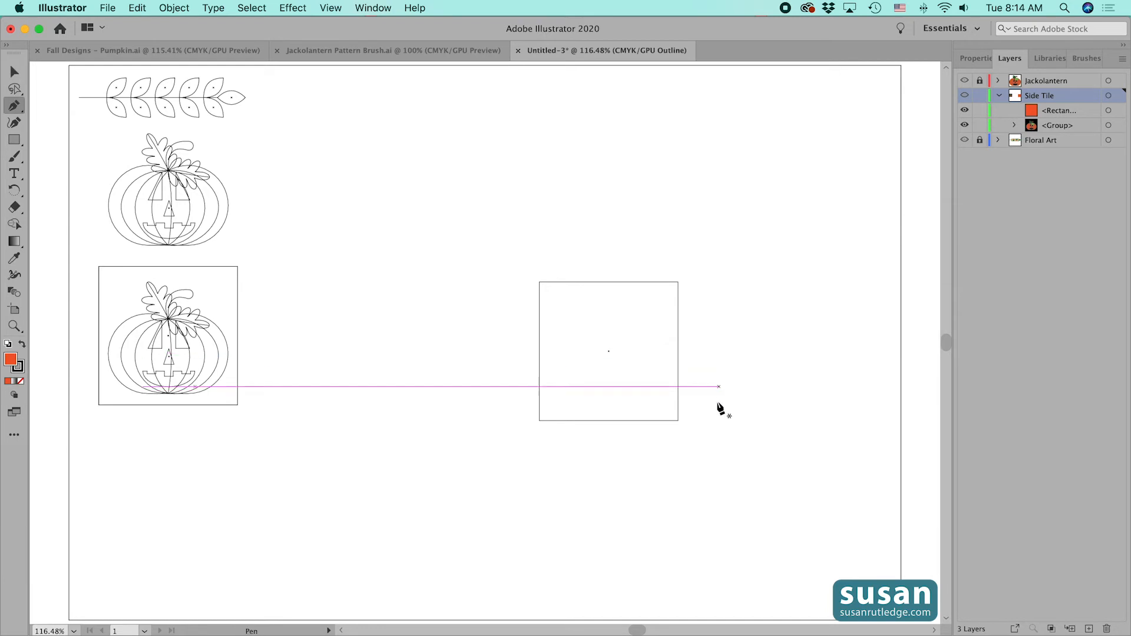
pyautogui.click(678, 421)
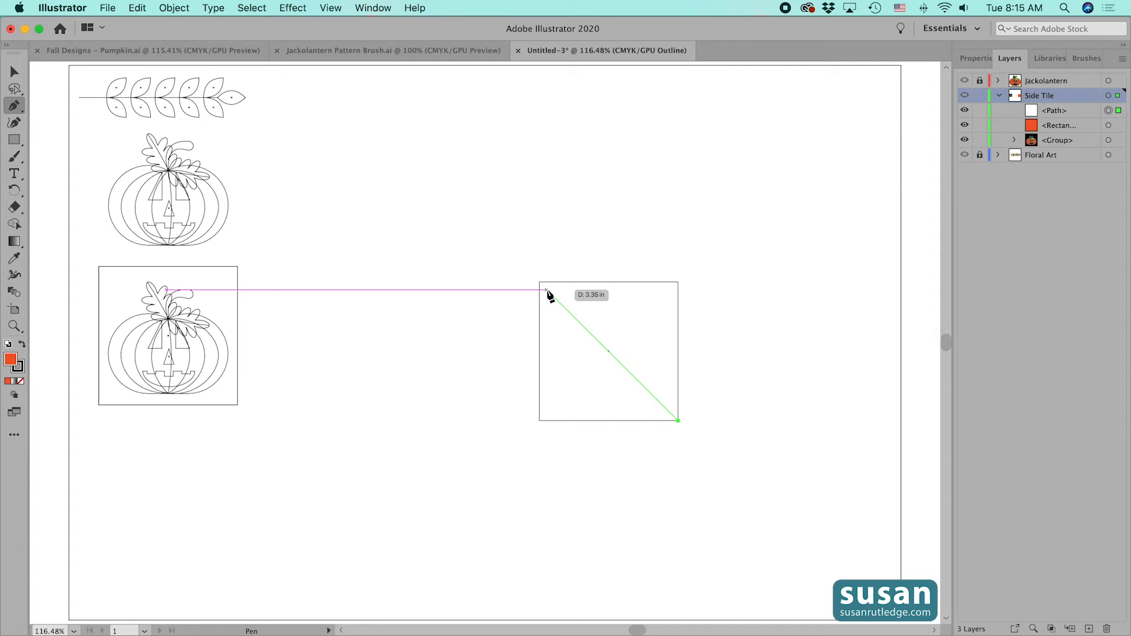
pyautogui.click(546, 290)
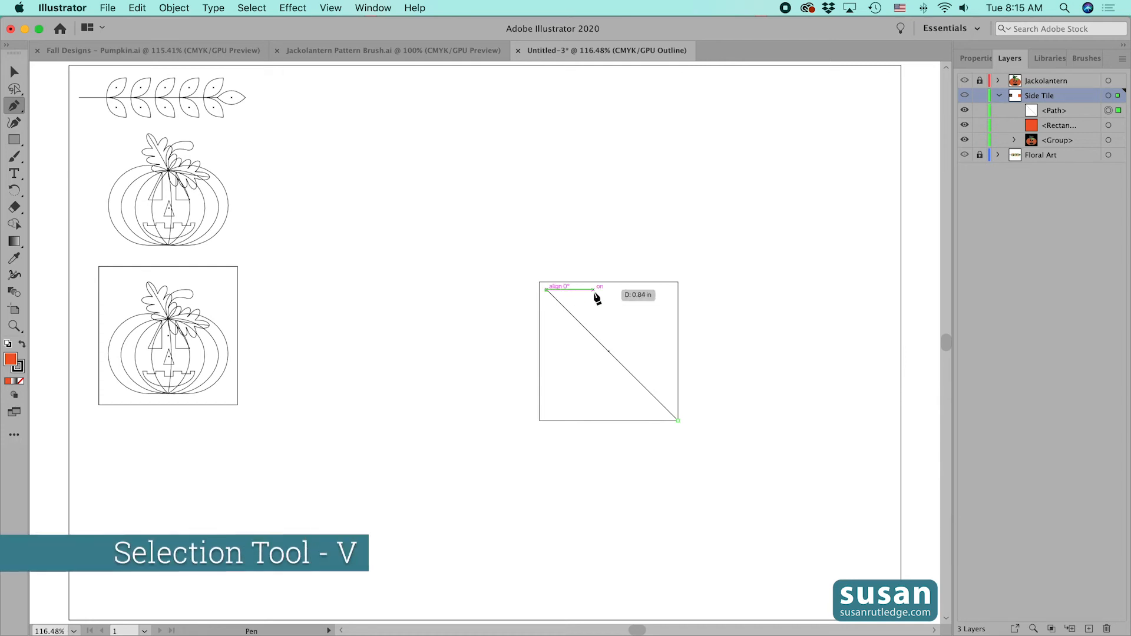
pyautogui.press('v')
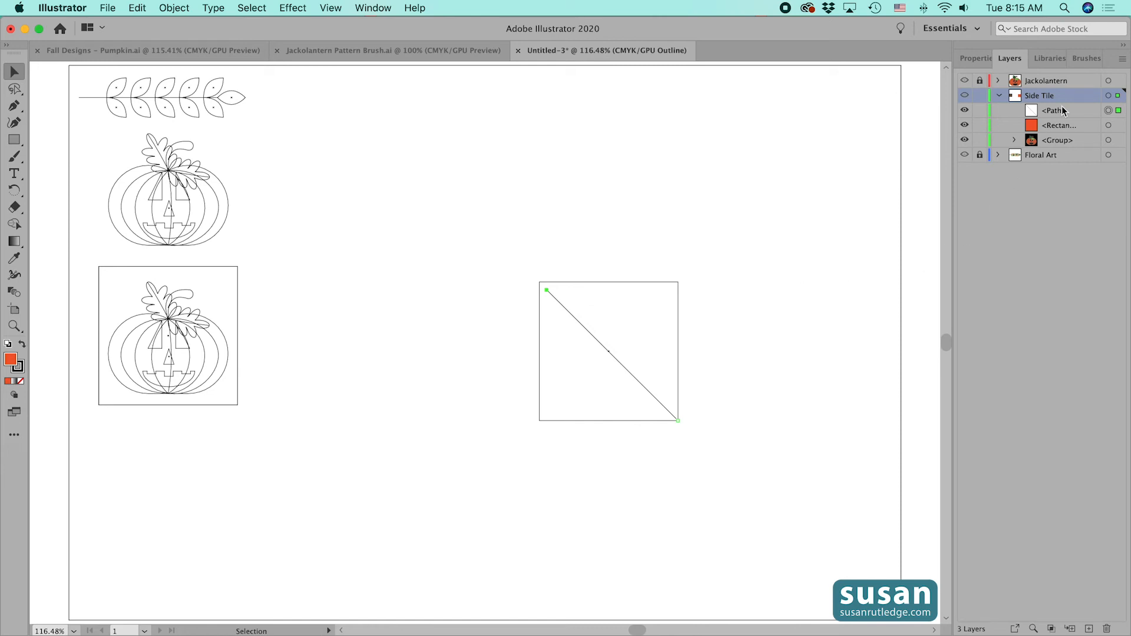
pyautogui.click(980, 111)
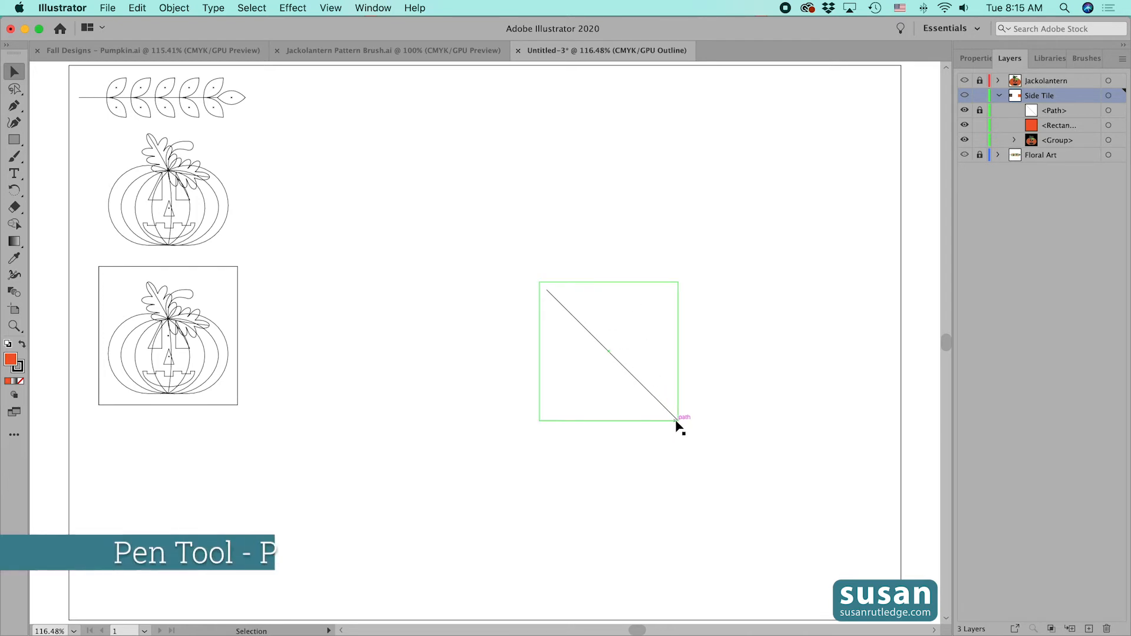
# Step: Draw a second path, about 2.8 in long, from the square's lower-right corner to just below the middle of its top edge
pyautogui.press('p')
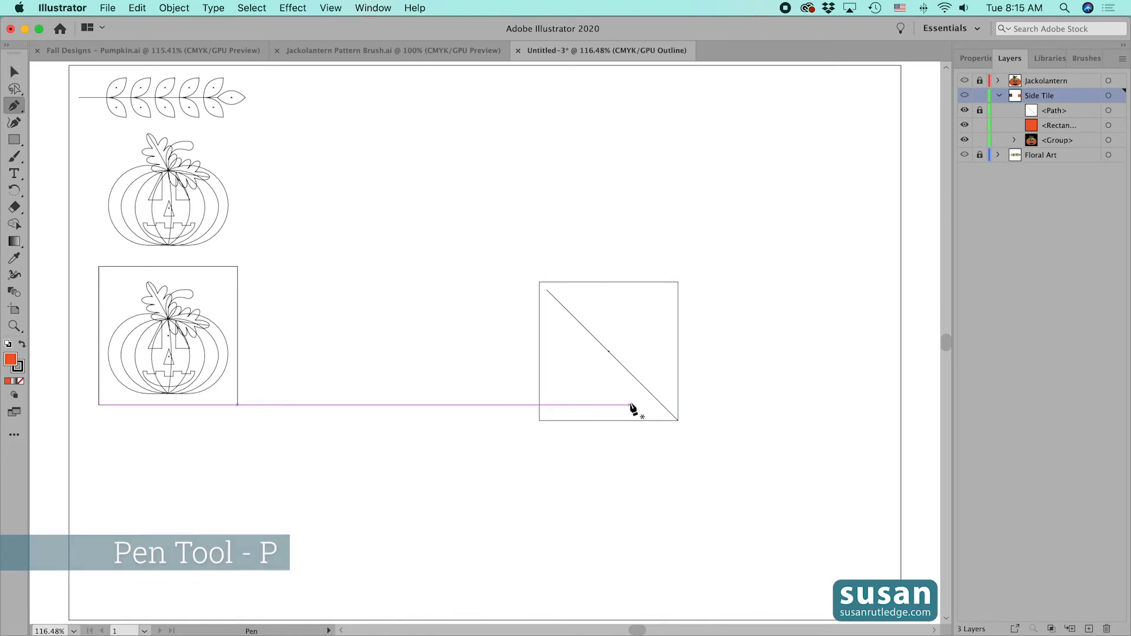
pyautogui.click(678, 422)
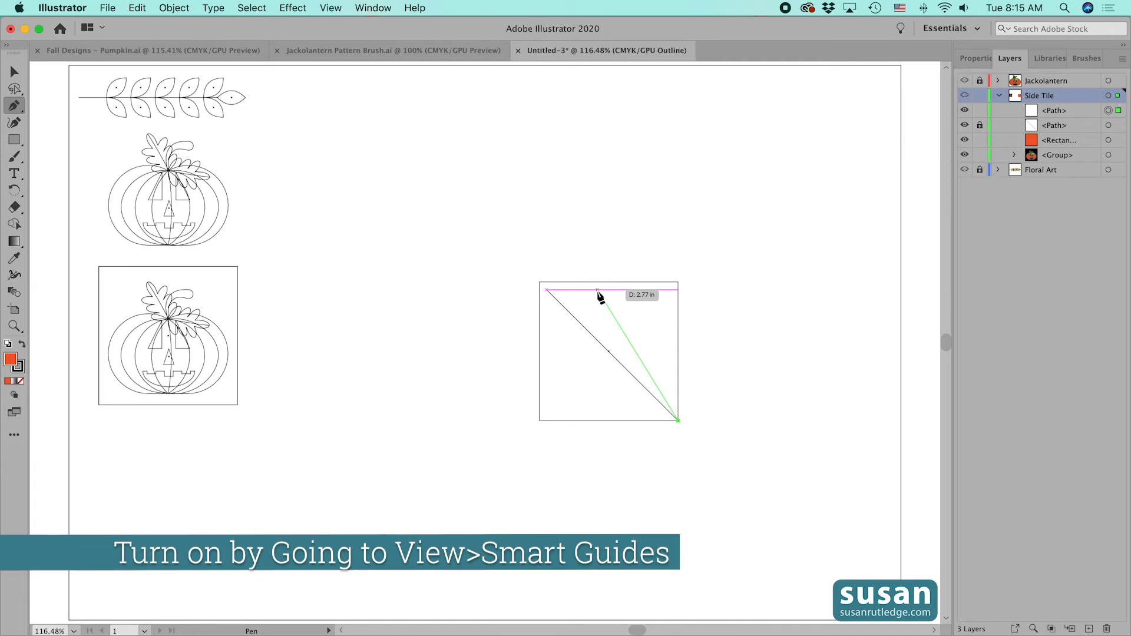
pyautogui.click(598, 290)
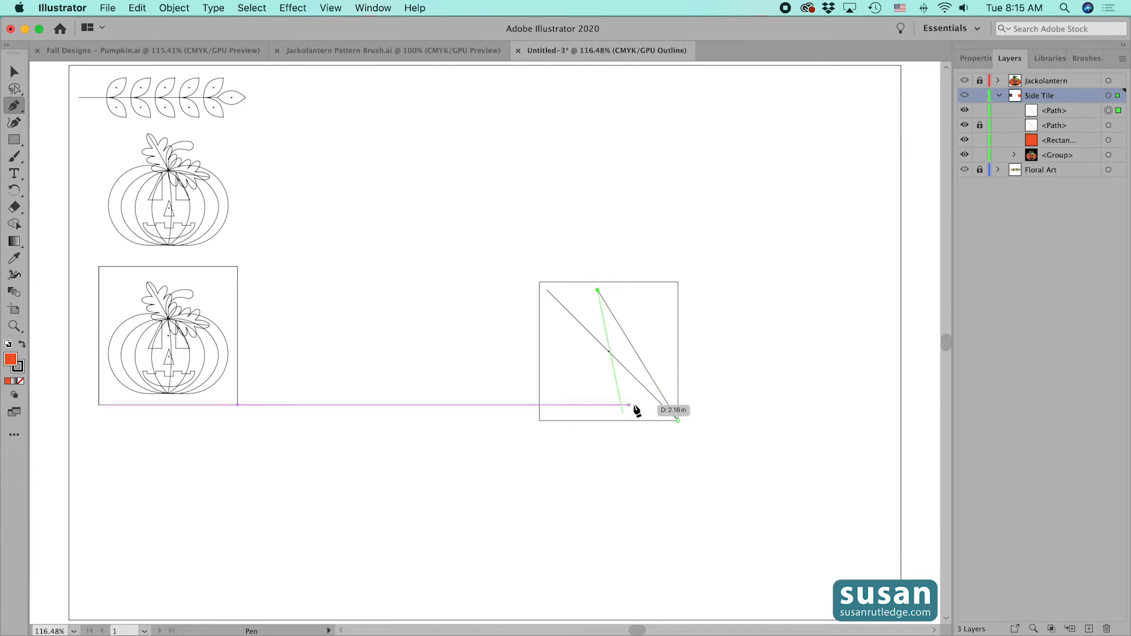
pyautogui.press('v')
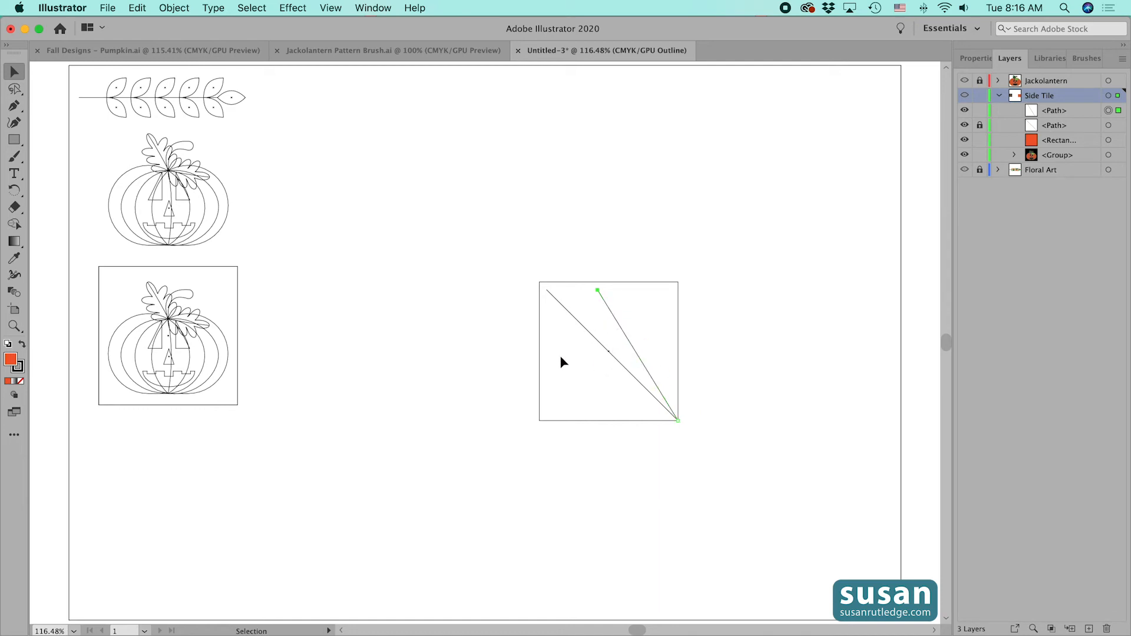
pyautogui.click(647, 369)
# Step: Rotate a copy of the second path about 26° around the square's lower-right corner, onto the other side of the diagonal
pyautogui.press('r')
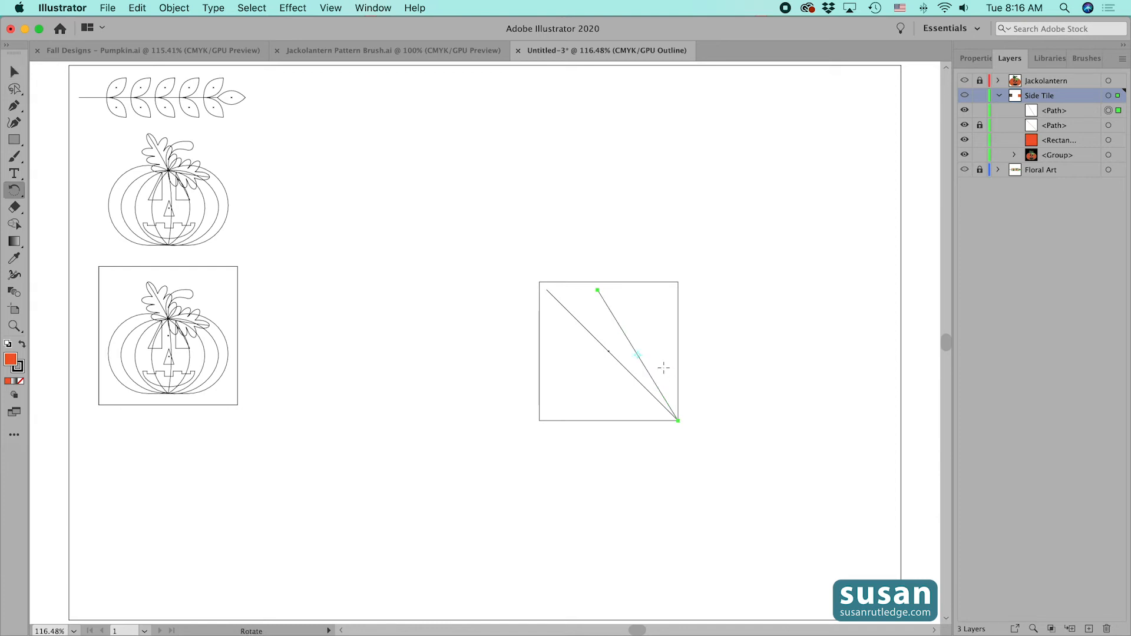
pyautogui.click(678, 420)
pyautogui.click(629, 341)
pyautogui.moveTo(629, 343); pyautogui.dragTo(601, 372)
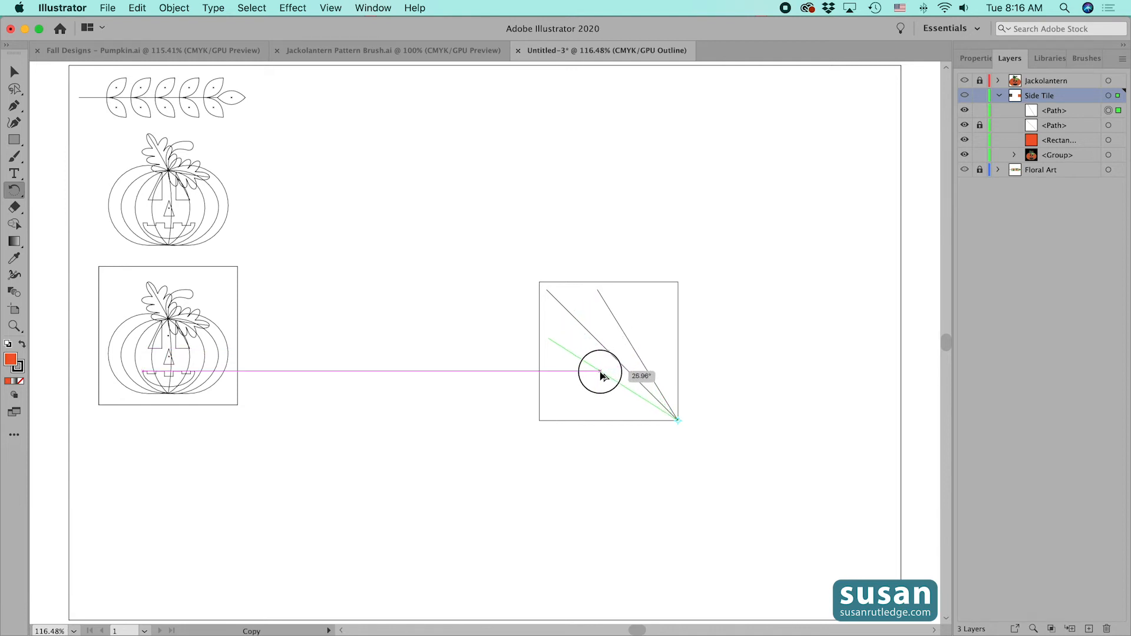
pyautogui.moveTo(602, 375); pyautogui.dragTo(601, 376)
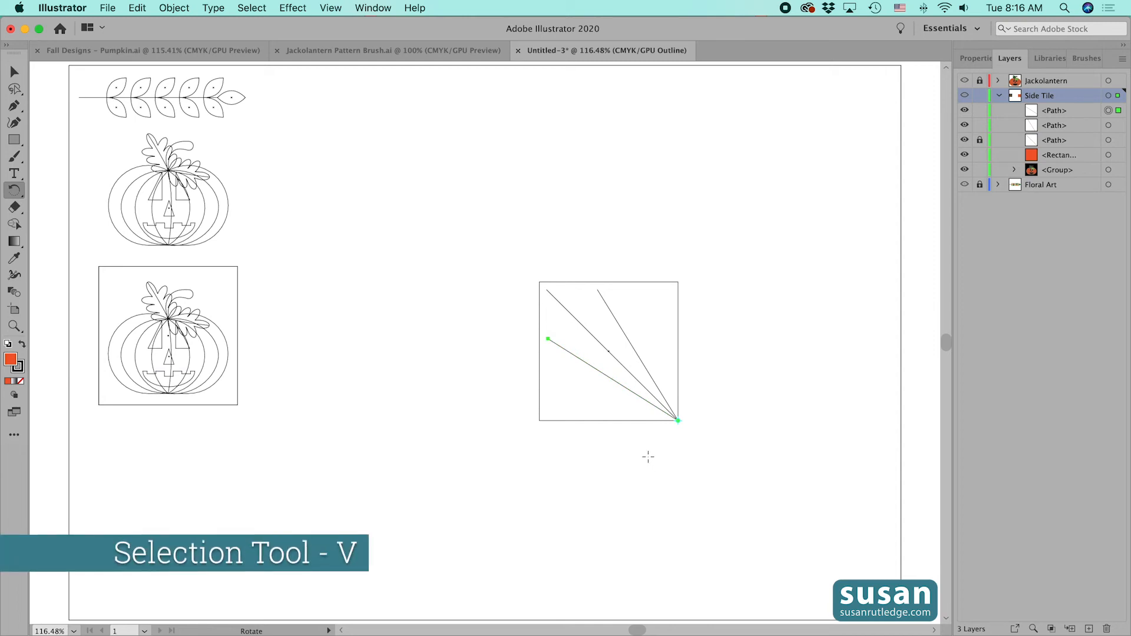
pyautogui.press('v')
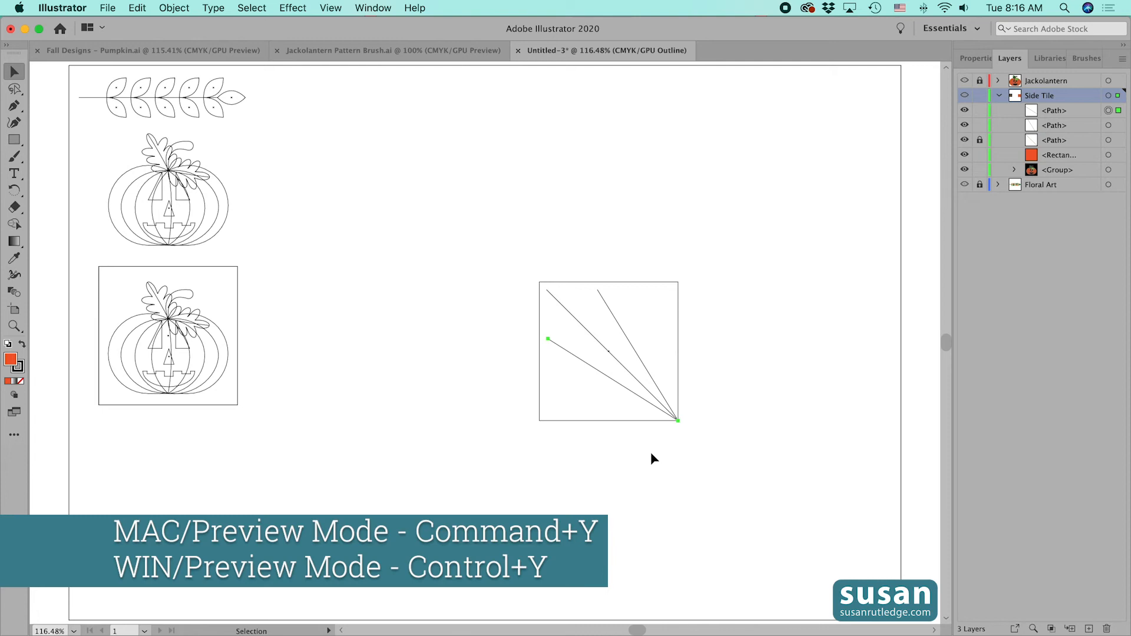
# Step: Return to preview mode, unlock the diagonal path, and apply the Floral brush to all three paths
pyautogui.press('super+y')
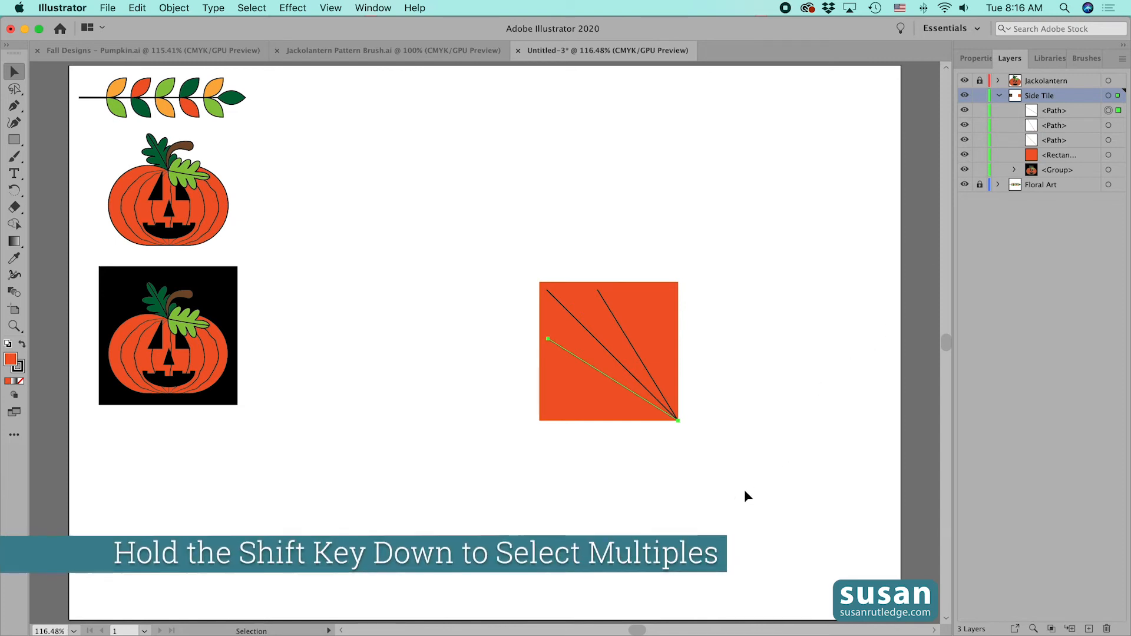
pyautogui.keyDown('shift'); pyautogui.click(595, 340); pyautogui.keyUp('shift')
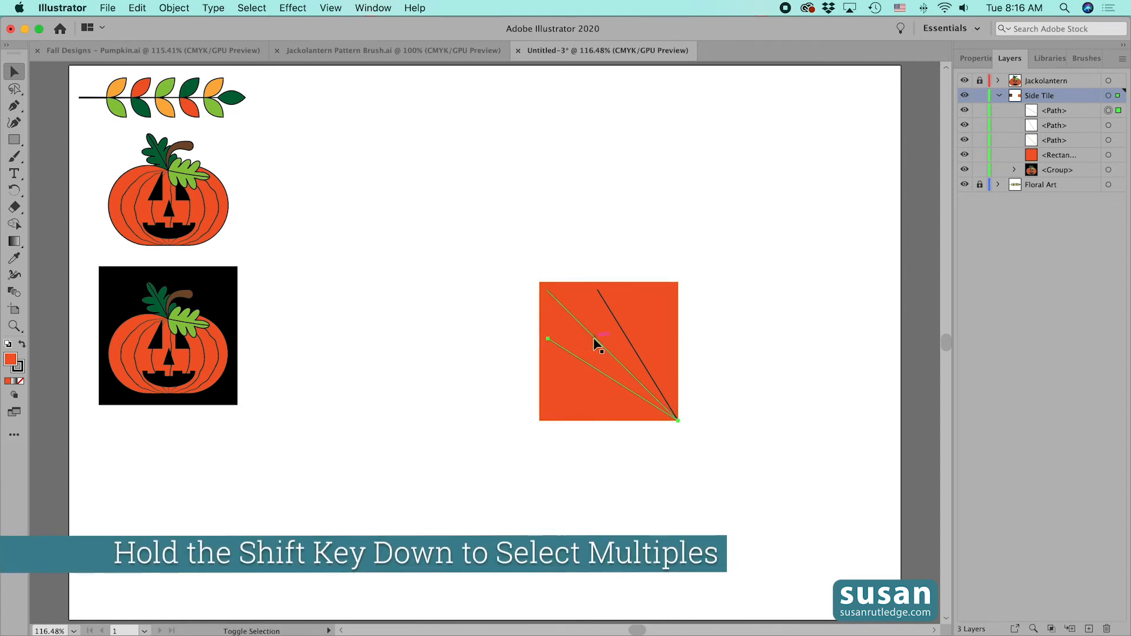
pyautogui.keyDown('shift'); pyautogui.click(633, 348); pyautogui.keyUp('shift')
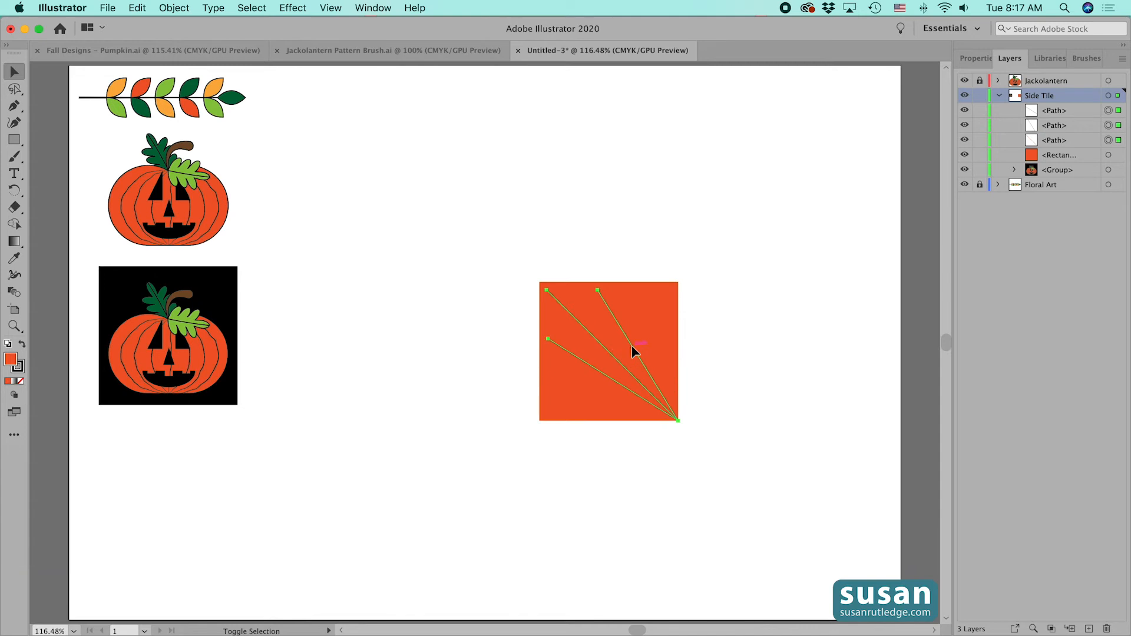
pyautogui.click(1086, 58)
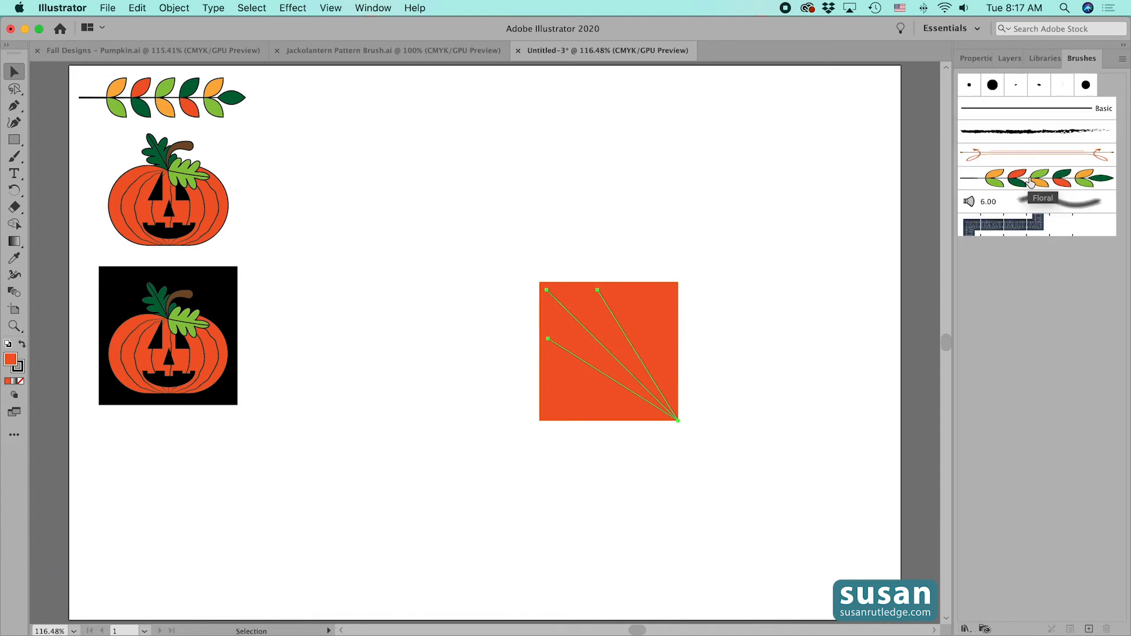
pyautogui.click(1028, 182)
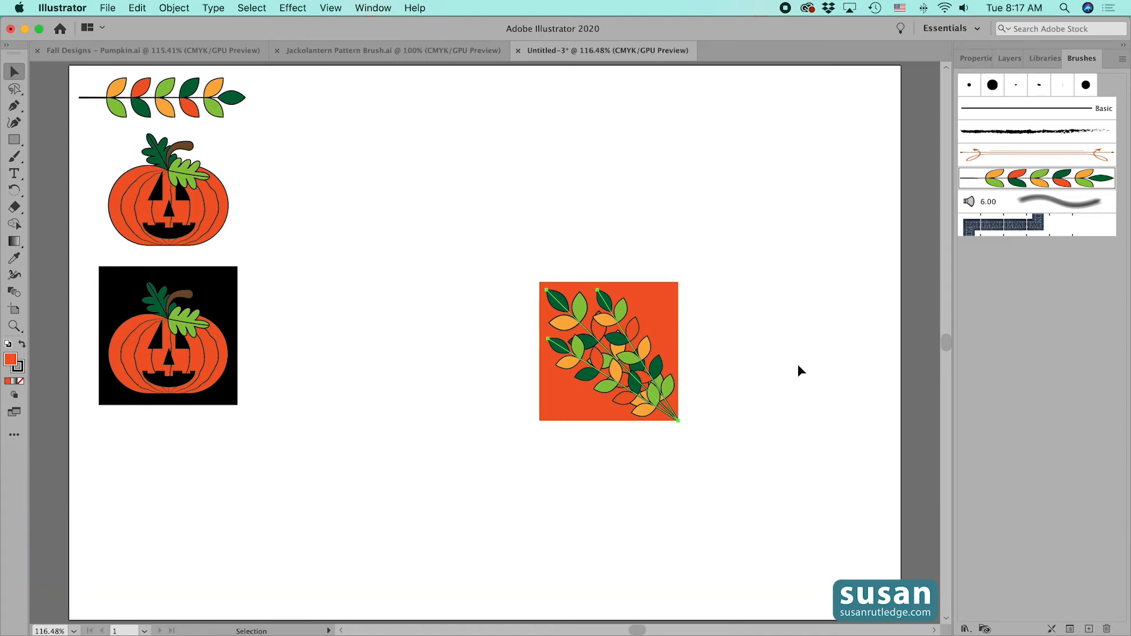
pyautogui.click(731, 351)
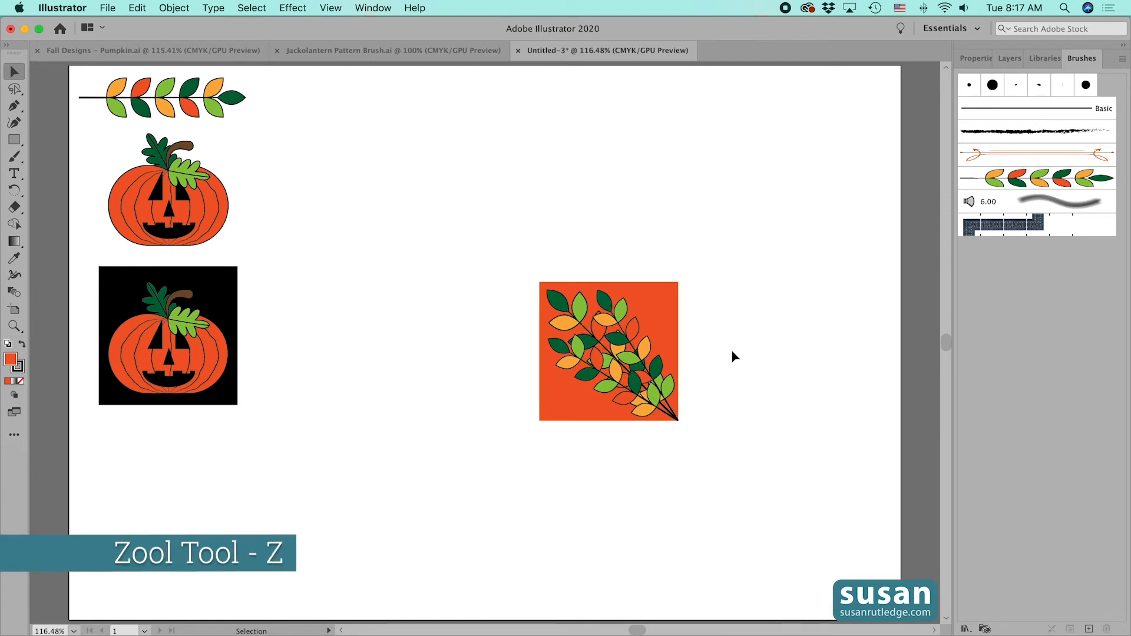
# Step: Move the three branches together slightly up and left so their stems end just inside the square's lower-right corner
pyautogui.press('z')
pyautogui.moveTo(727, 454); pyautogui.dragTo(790, 559)
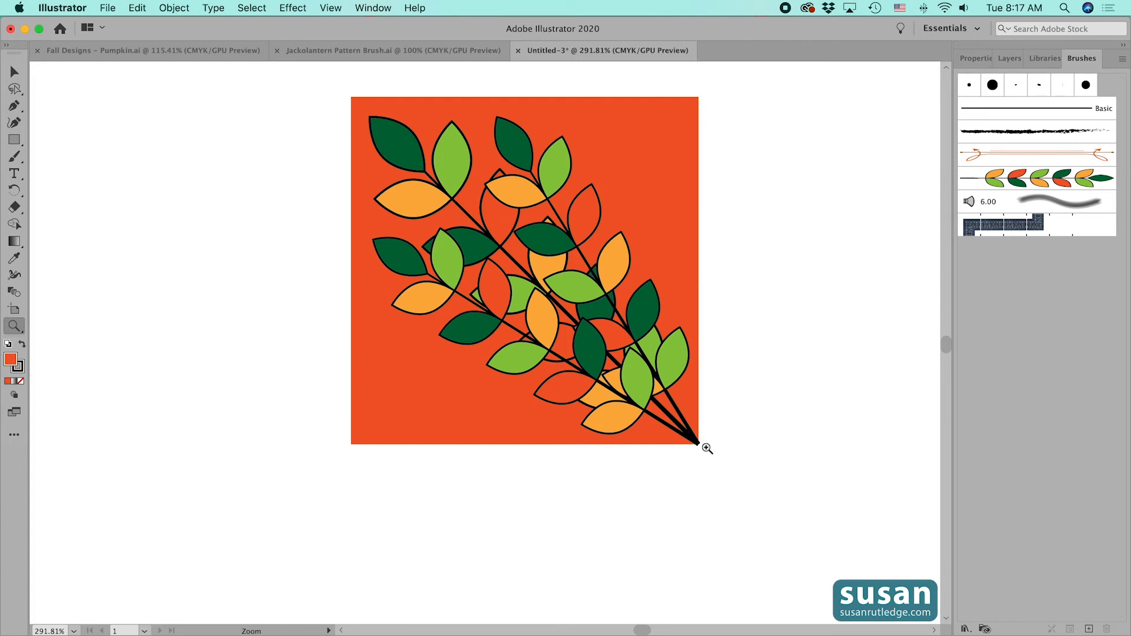
pyautogui.press('v')
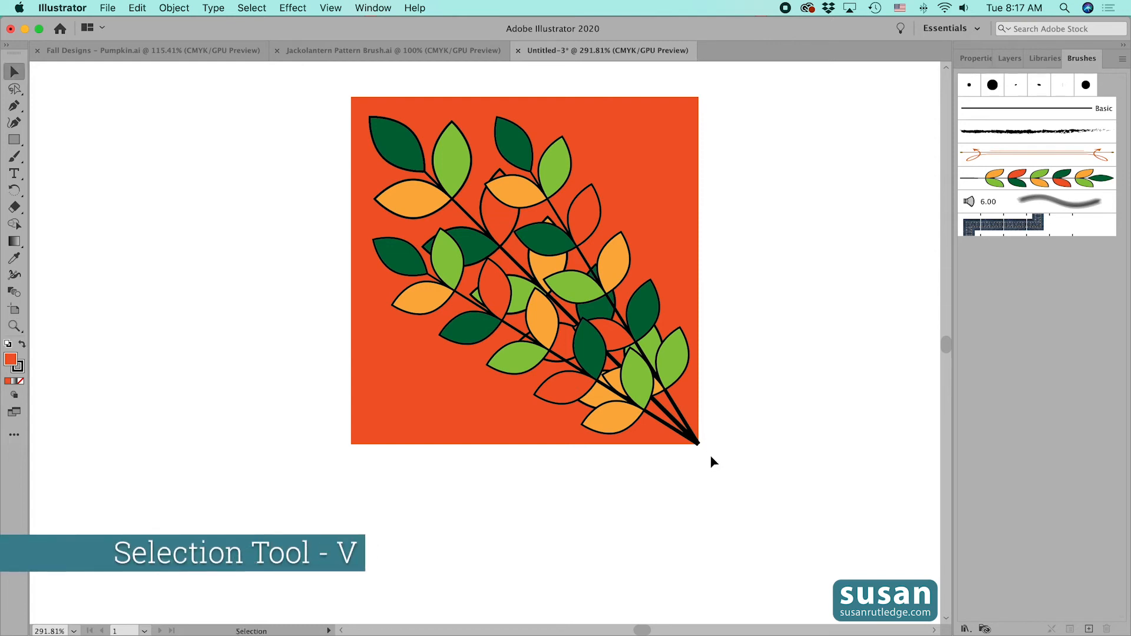
pyautogui.click(692, 440)
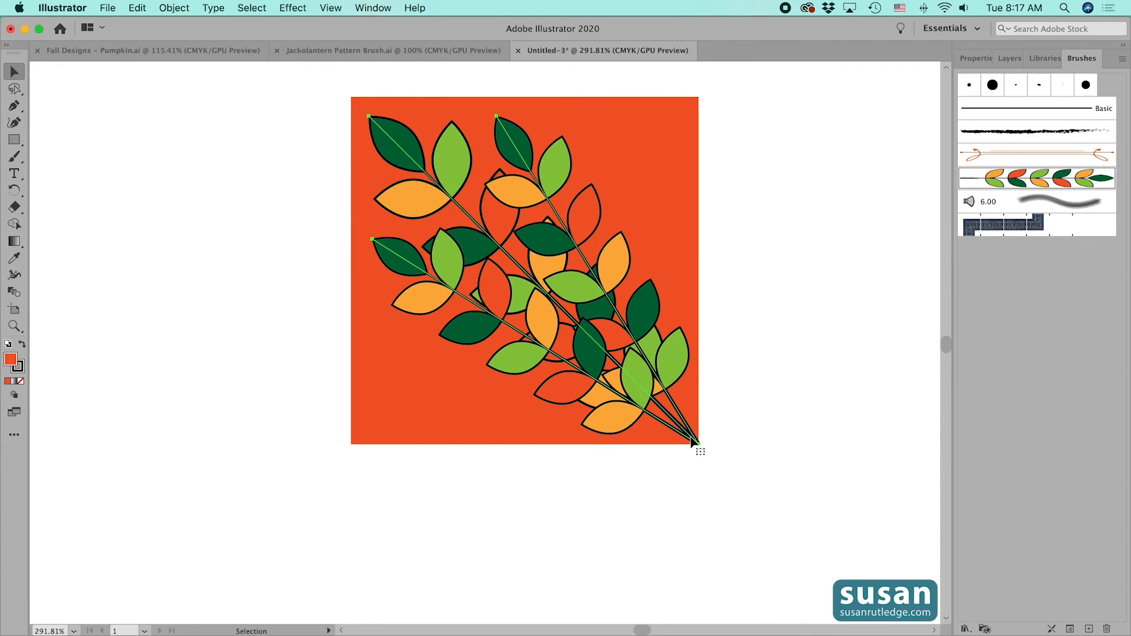
pyautogui.click(692, 440)
pyautogui.moveTo(693, 440); pyautogui.dragTo(684, 433)
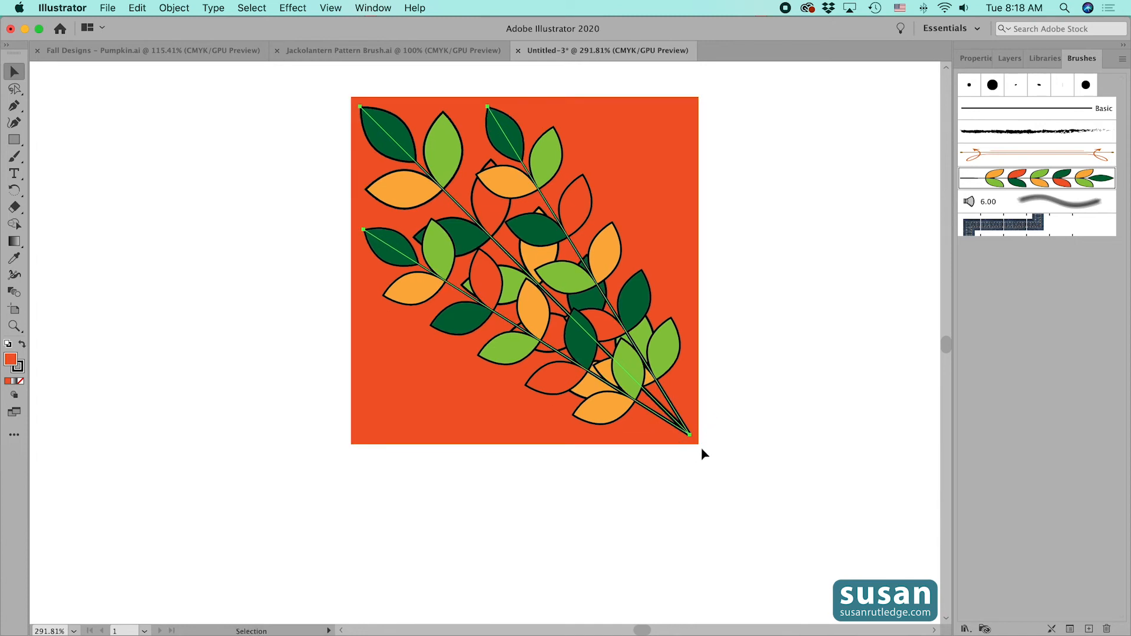
pyautogui.click(728, 447)
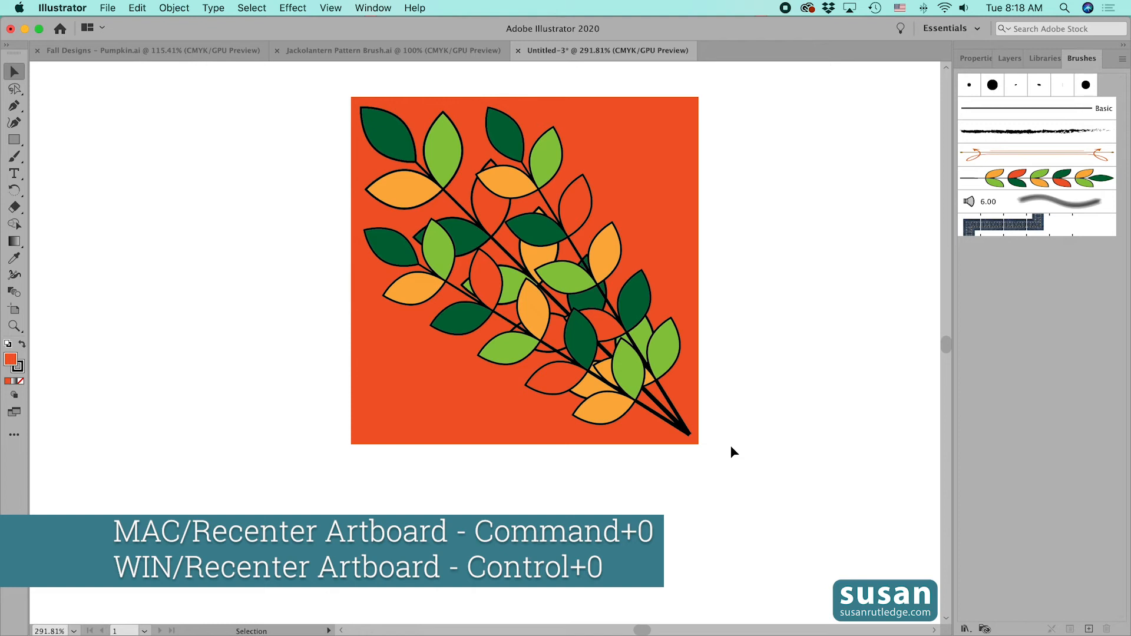
# Step: Group the orange square with its three branches
pyautogui.press('super+0')
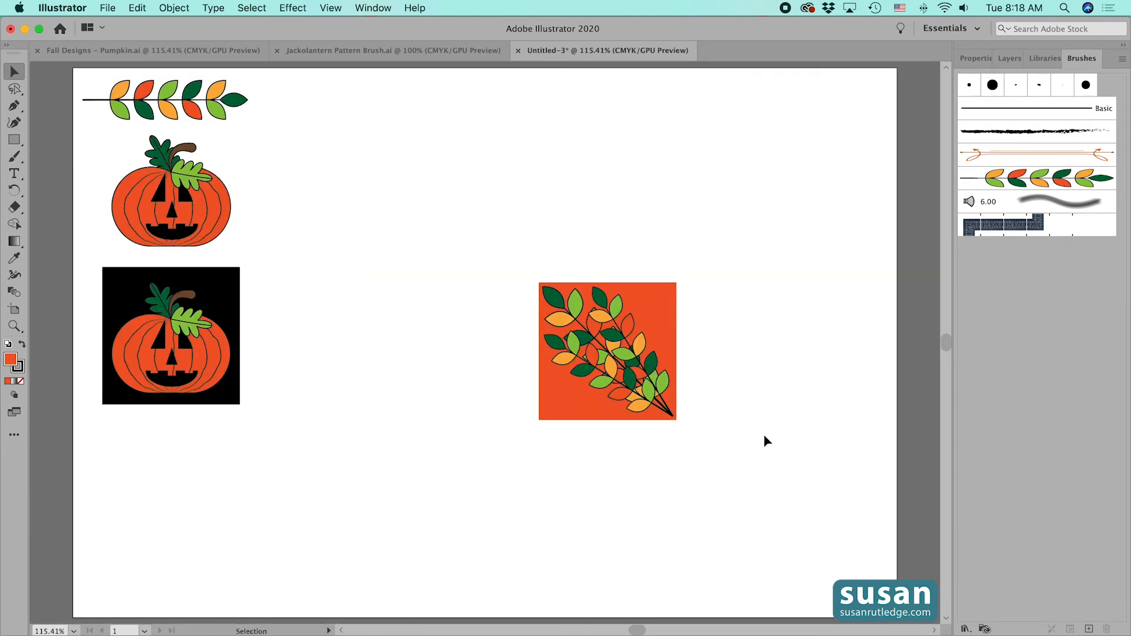
pyautogui.moveTo(517, 254)
pyautogui.mouseDown()
pyautogui.moveTo(595, 283)
pyautogui.moveTo(688, 455)
pyautogui.mouseUp()
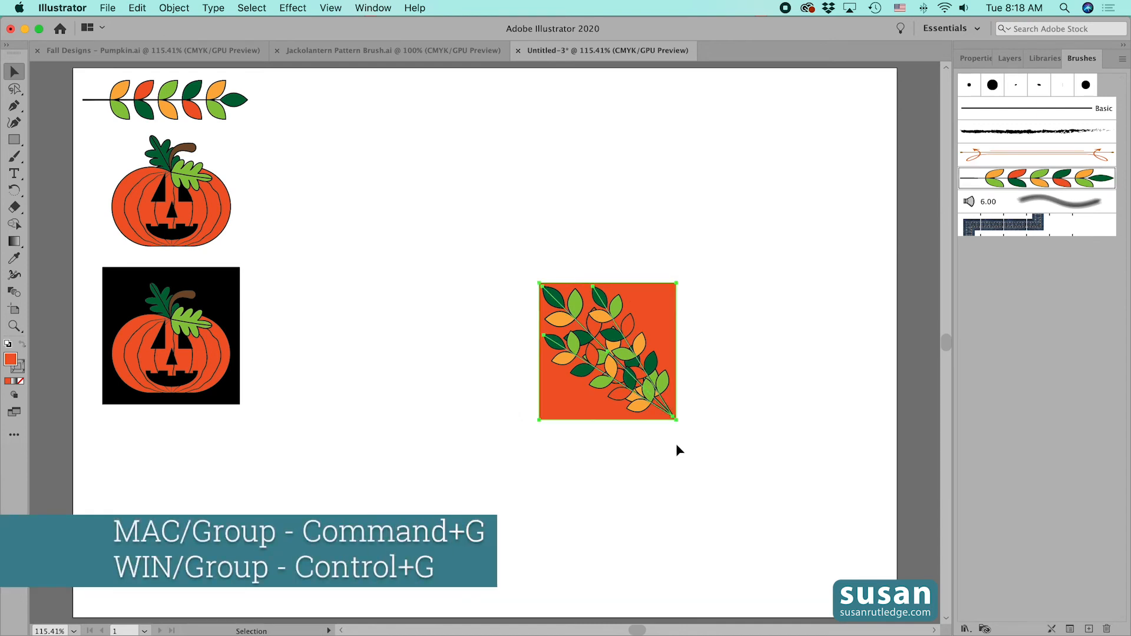
pyautogui.press('super+g')
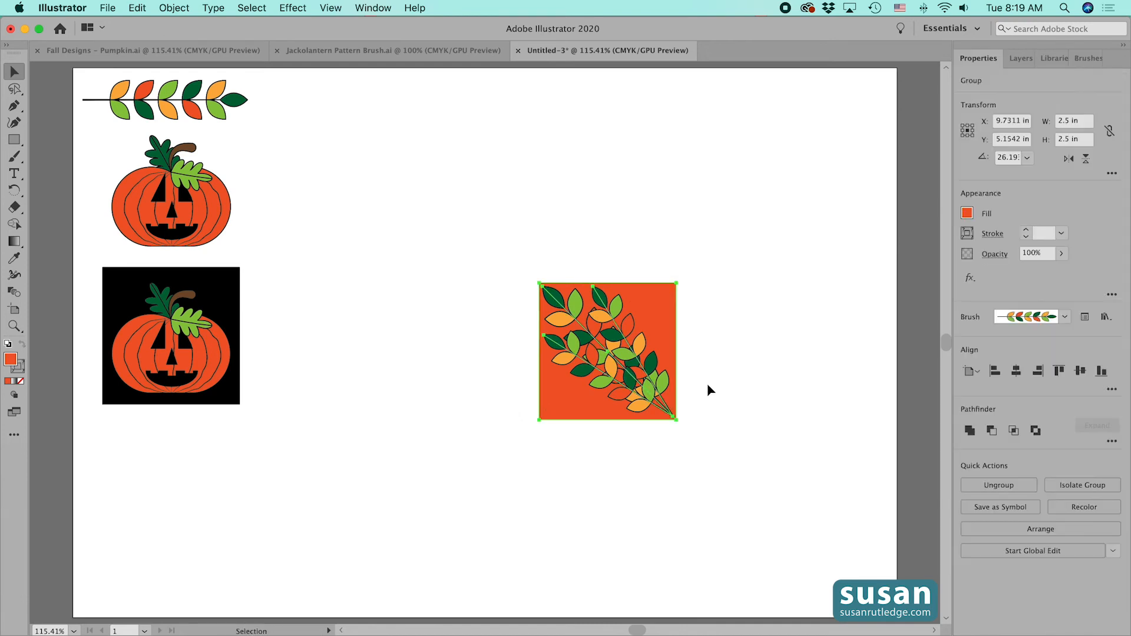
# Step: Add a new layer above Side Tile and name it Outer Corner
pyautogui.click(1017, 58)
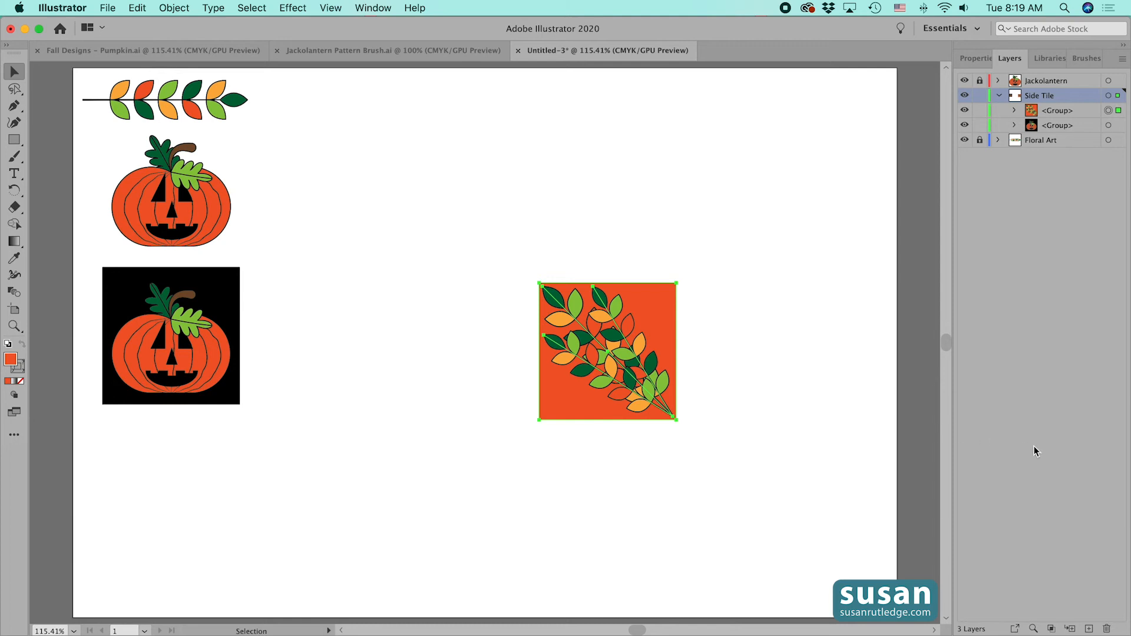
pyautogui.click(1089, 628)
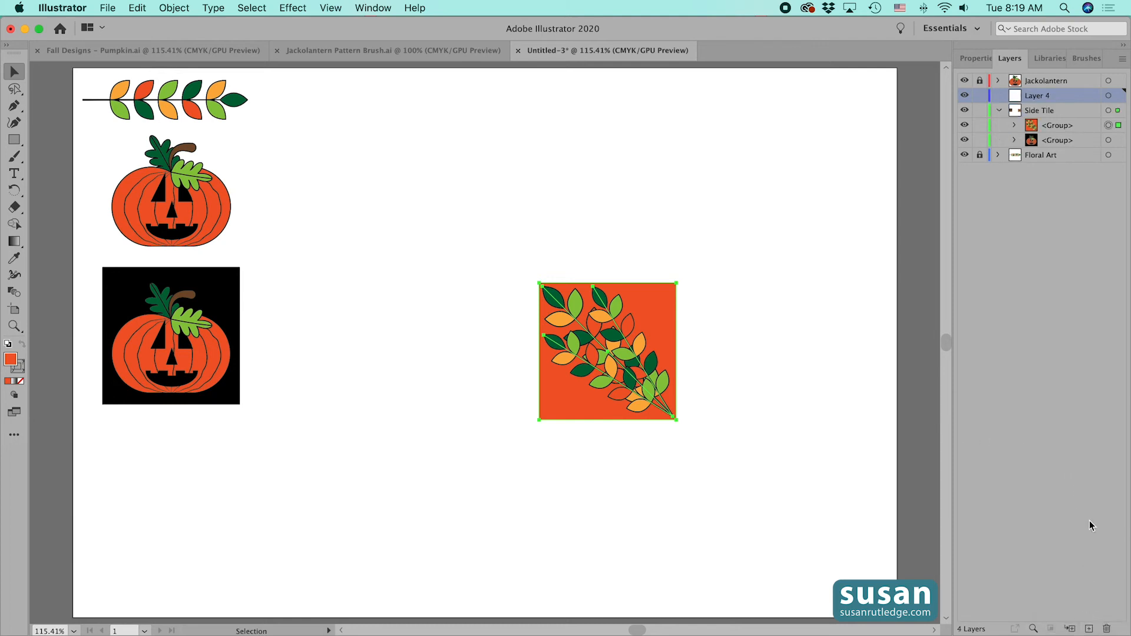
pyautogui.doubleClick(1038, 97)
# Step: Move the orange branch tile's group into the Outer Corner layer, and lock the Side Tile layer
pyautogui.click(1057, 126)
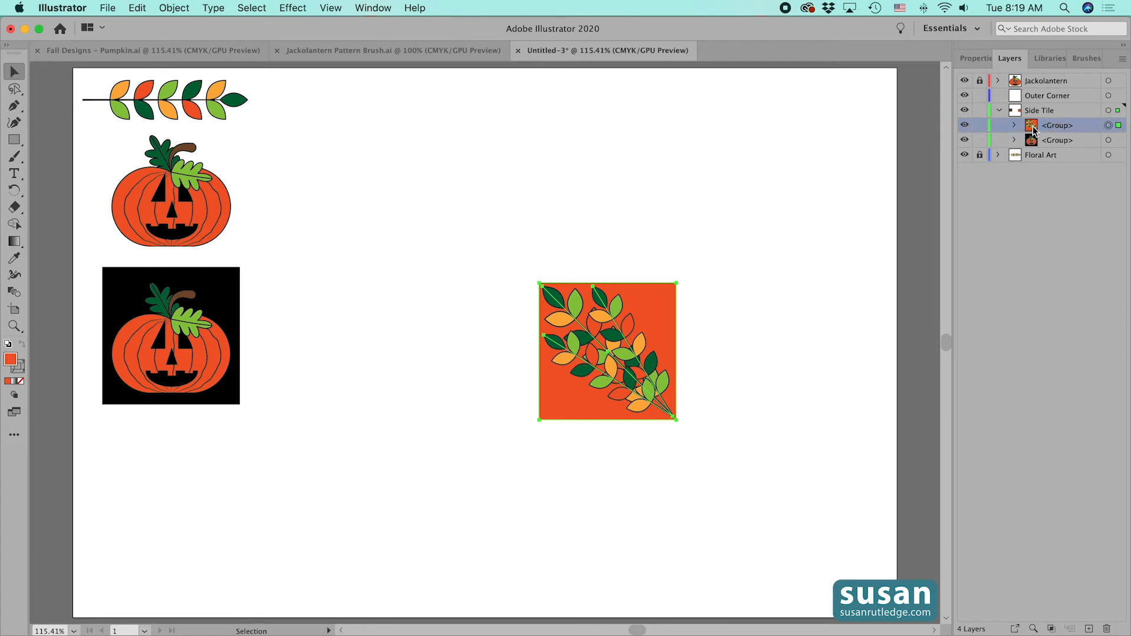
pyautogui.moveTo(1033, 129); pyautogui.dragTo(1032, 97)
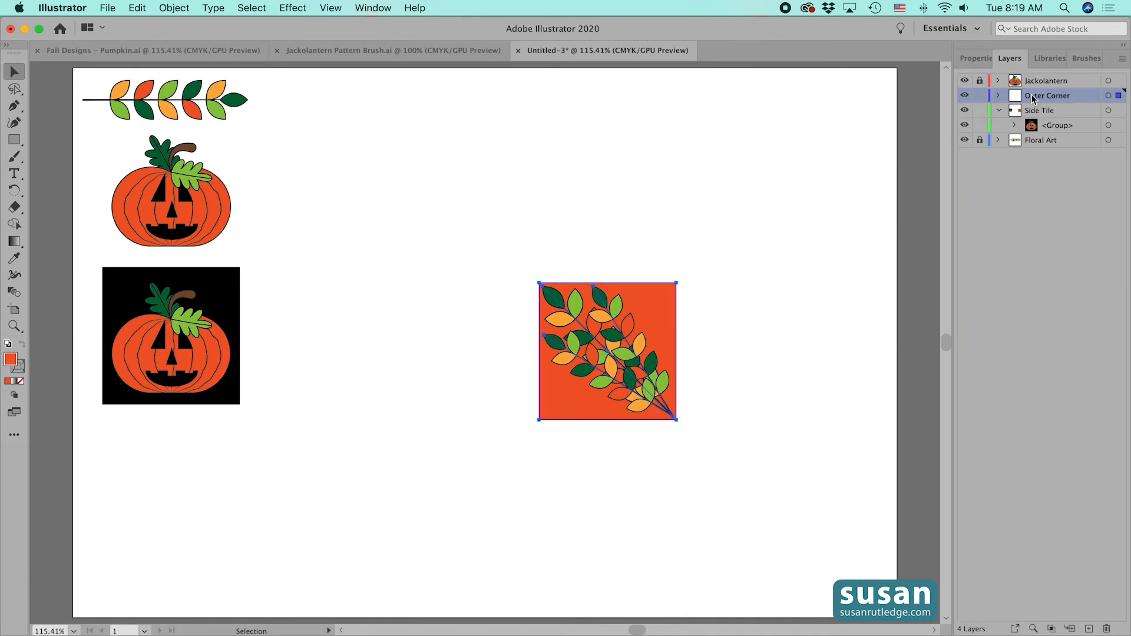
pyautogui.click(998, 112)
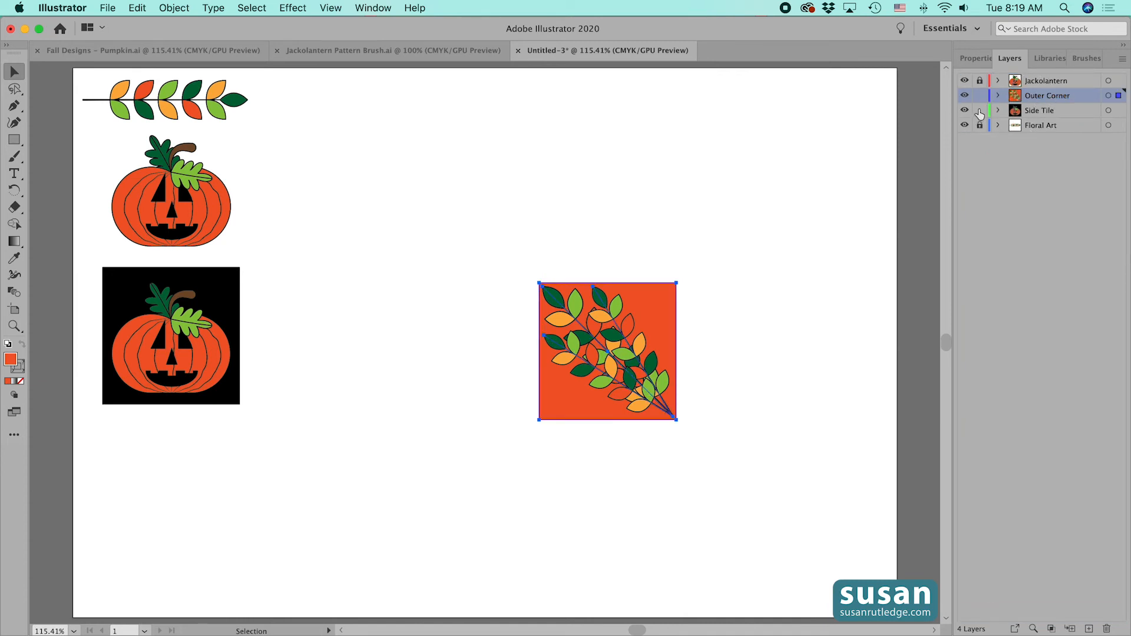
pyautogui.click(998, 95)
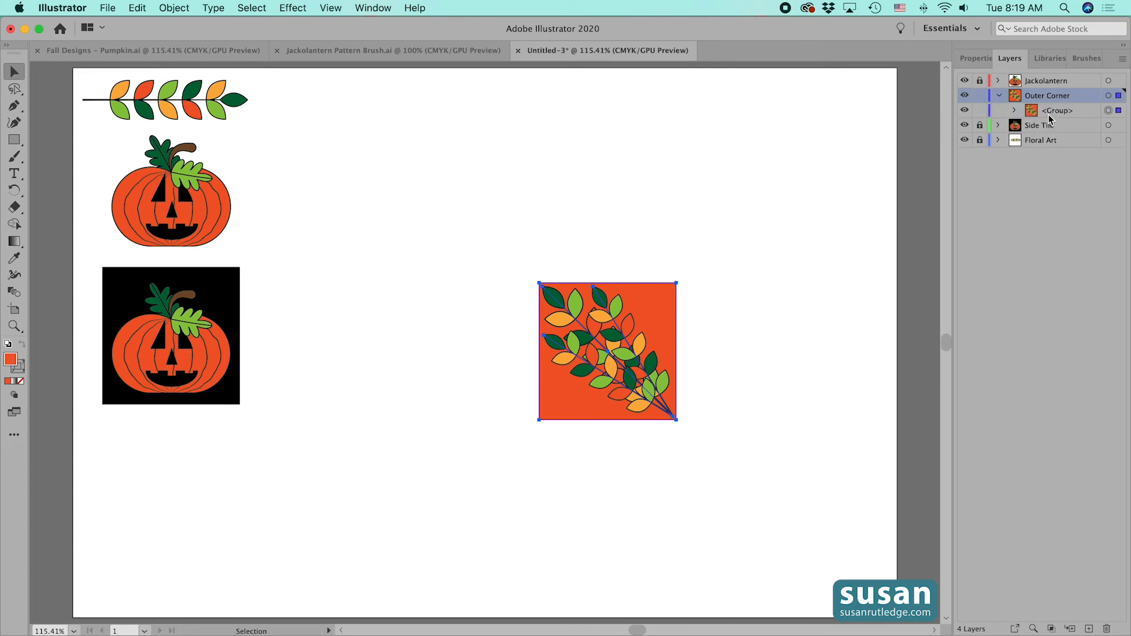
pyautogui.click(765, 392)
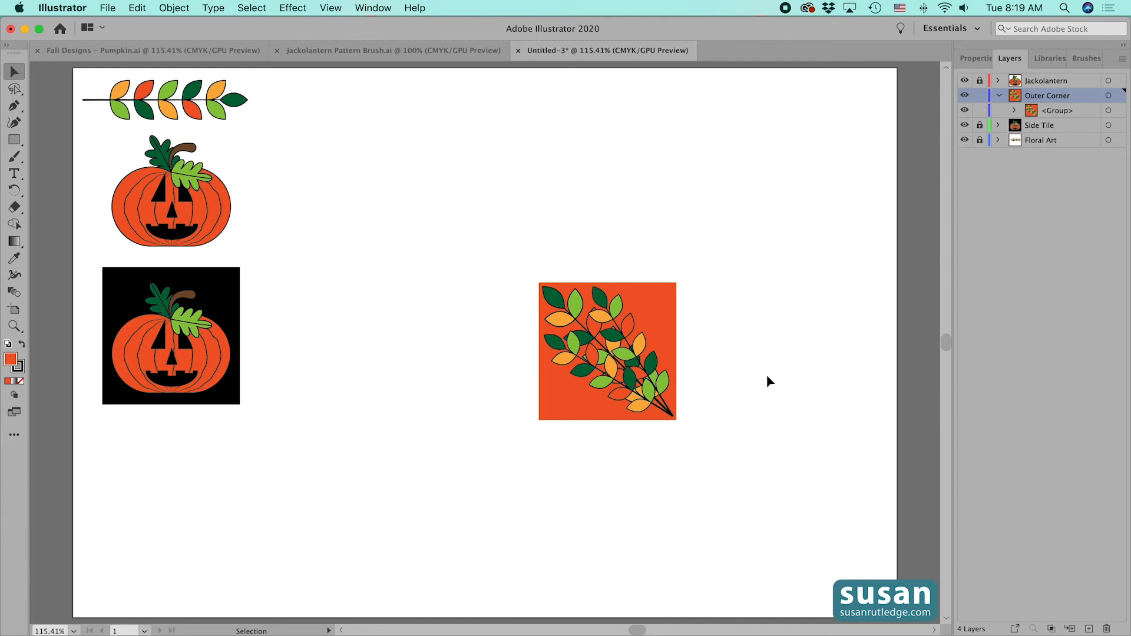
# Step: Create a 2.5 × 2.5 in square in the Outer Corner layer, overlapping the orange tile
pyautogui.press('m')
pyautogui.click(767, 375)
pyautogui.press('Escape')
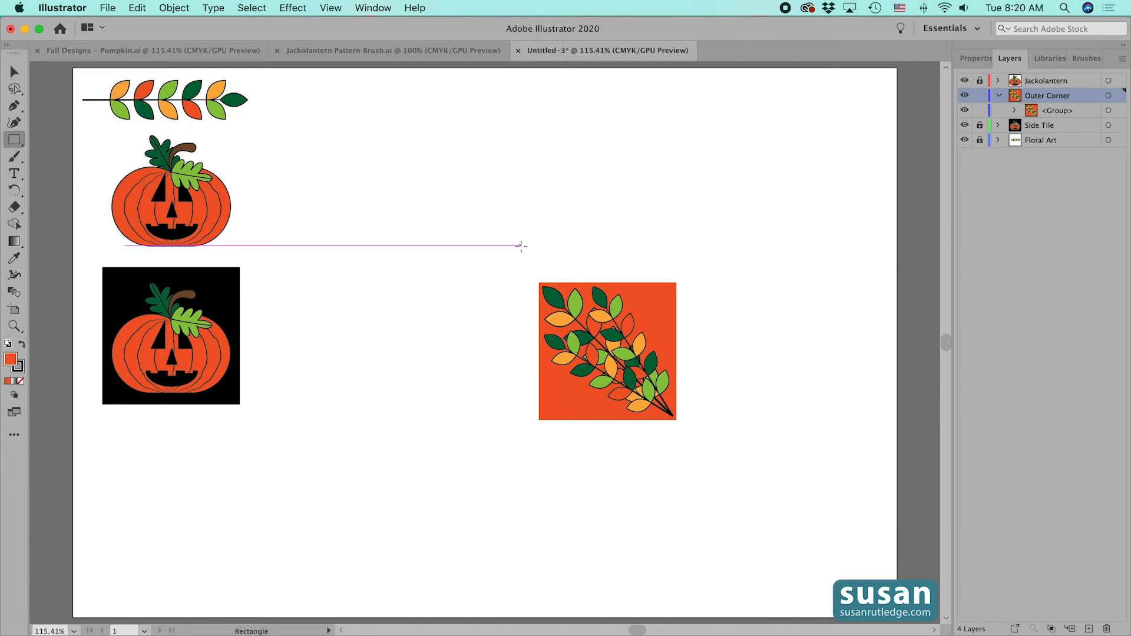
pyautogui.click(511, 252)
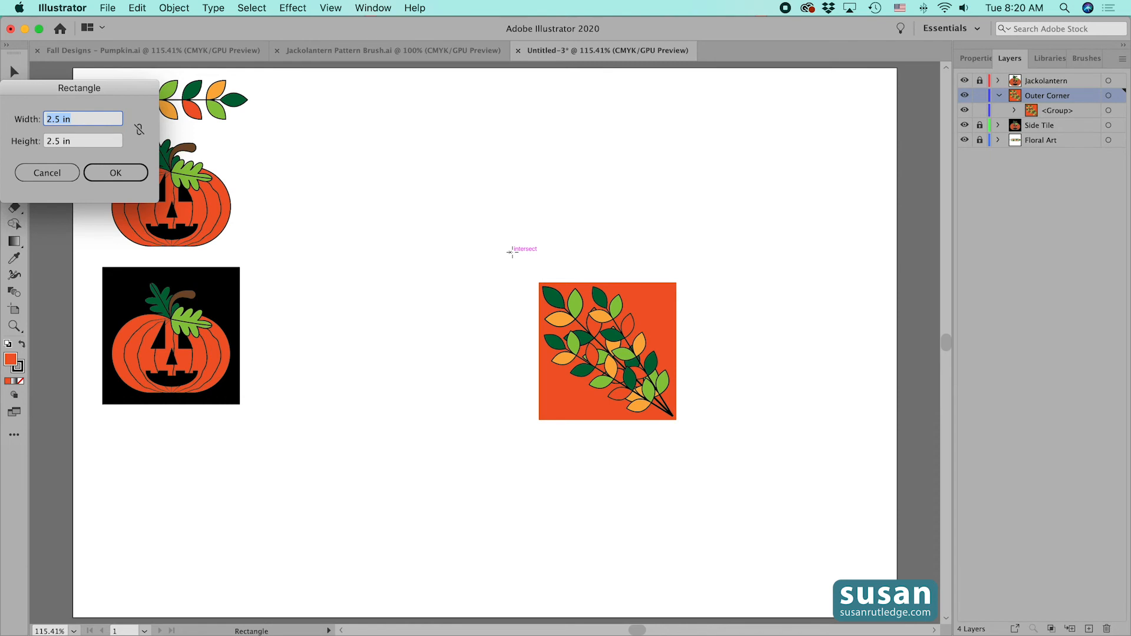
pyautogui.press('Return')
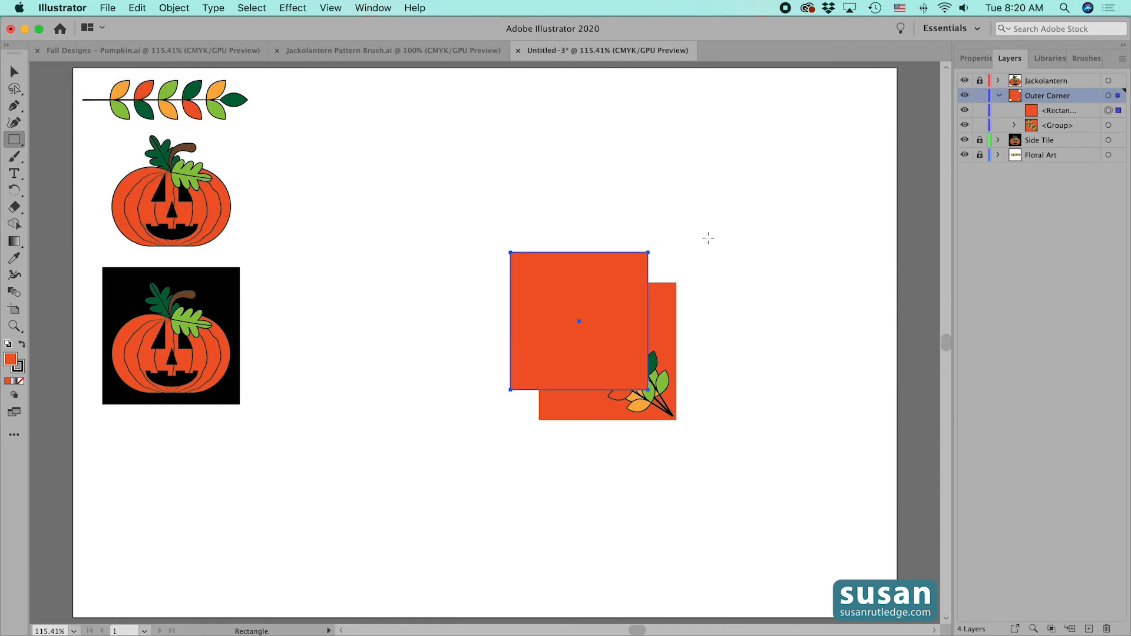
# Step: Set both the fill and the stroke of the new square to none
pyautogui.click(975, 59)
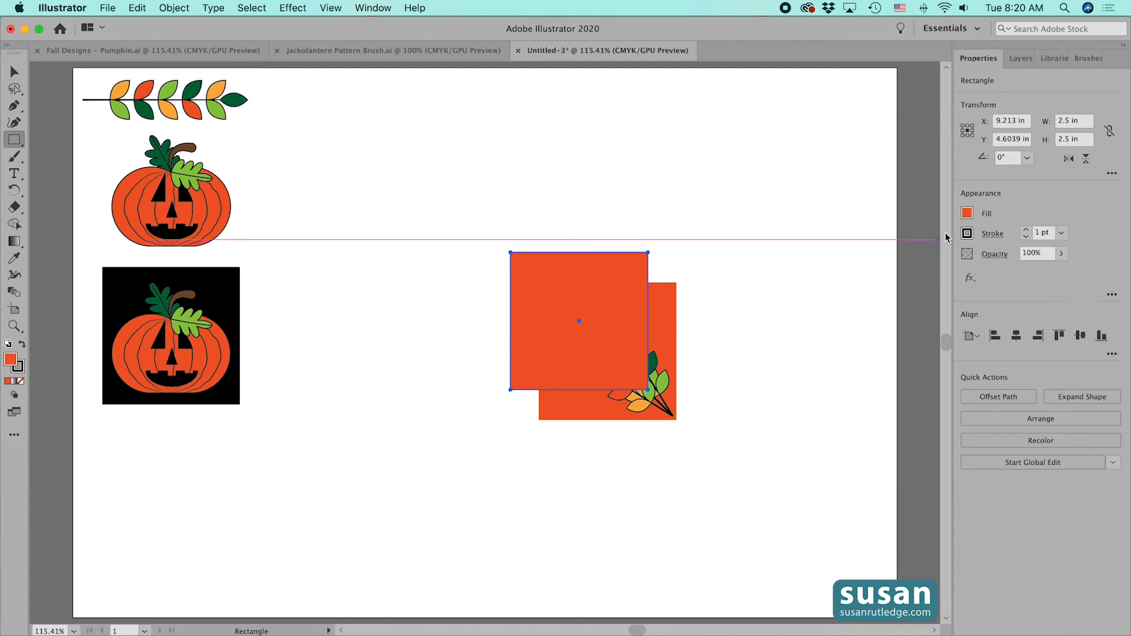
pyautogui.click(967, 212)
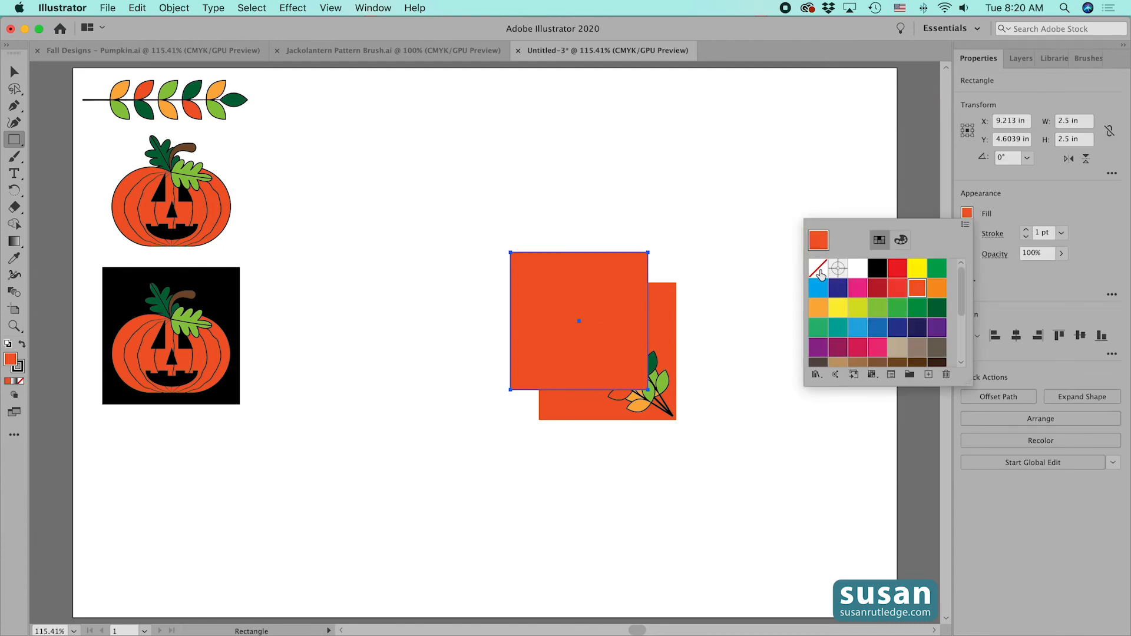
pyautogui.click(817, 269)
pyautogui.click(1025, 237)
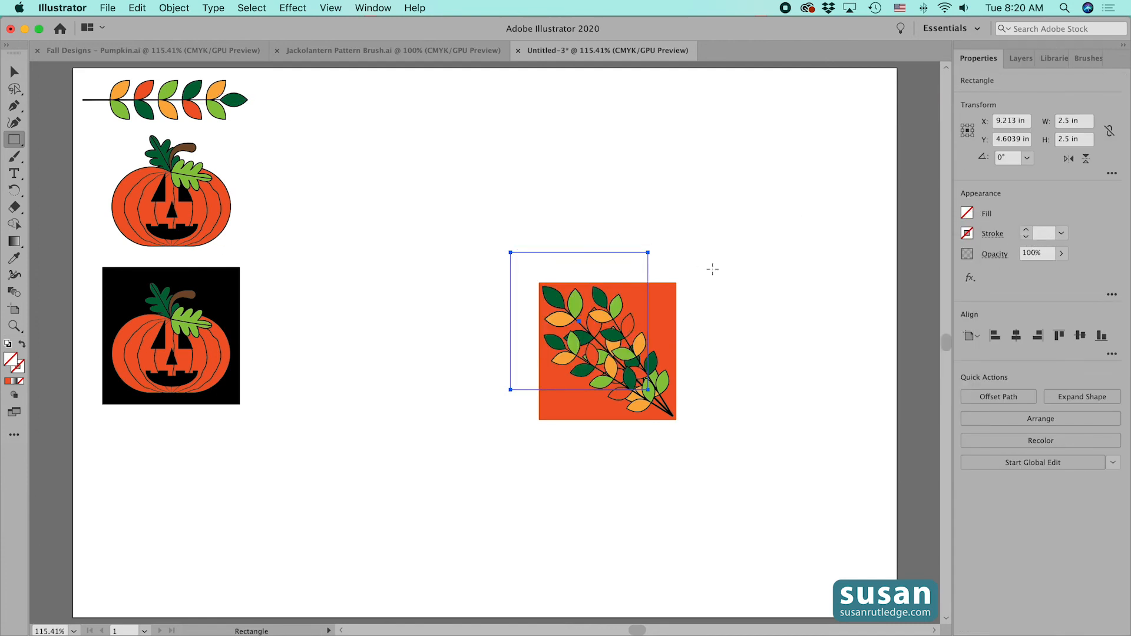
# Step: Align the unpainted square and the orange tile group to each other's horizontal and vertical centers
pyautogui.press('v')
pyautogui.moveTo(481, 213)
pyautogui.mouseDown()
pyautogui.moveTo(601, 260)
pyautogui.moveTo(719, 451)
pyautogui.mouseUp()
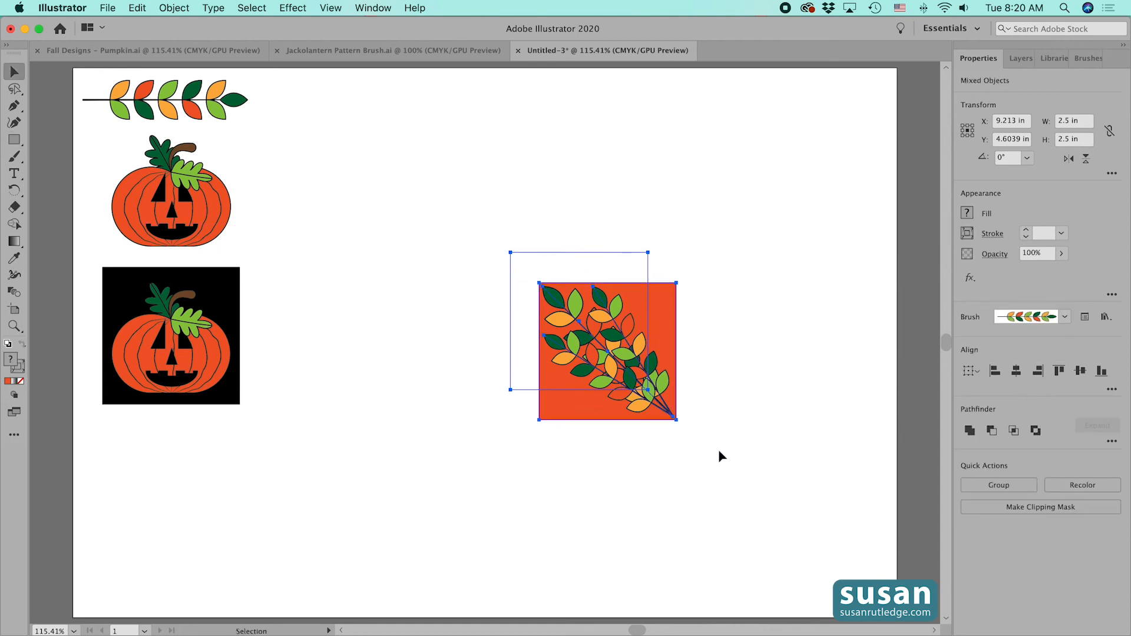
pyautogui.click(1017, 372)
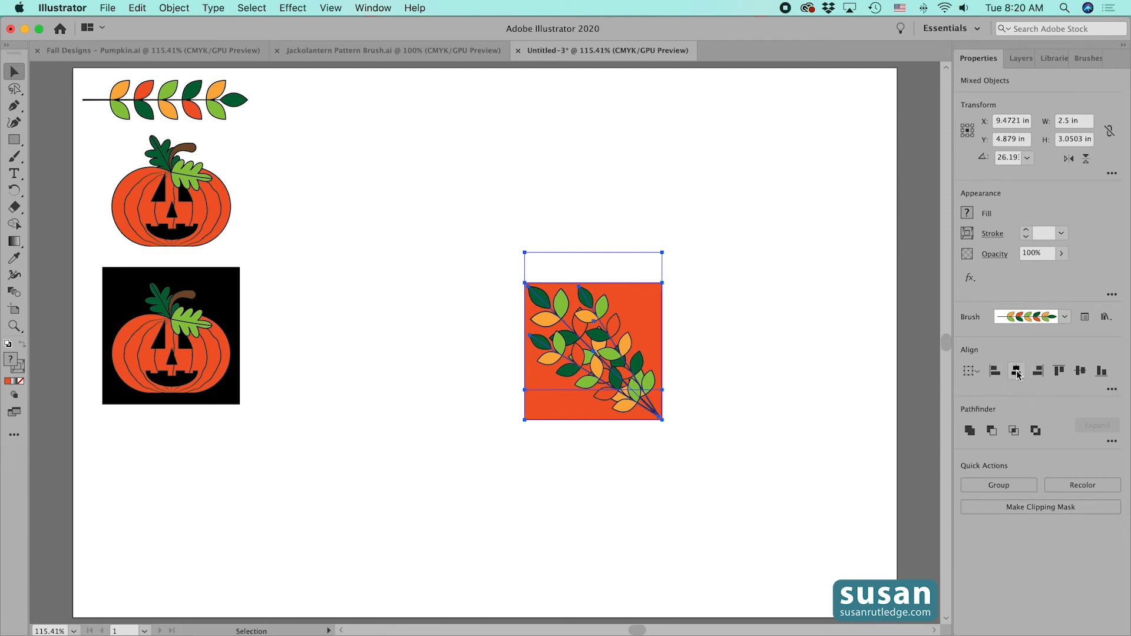
pyautogui.click(1081, 372)
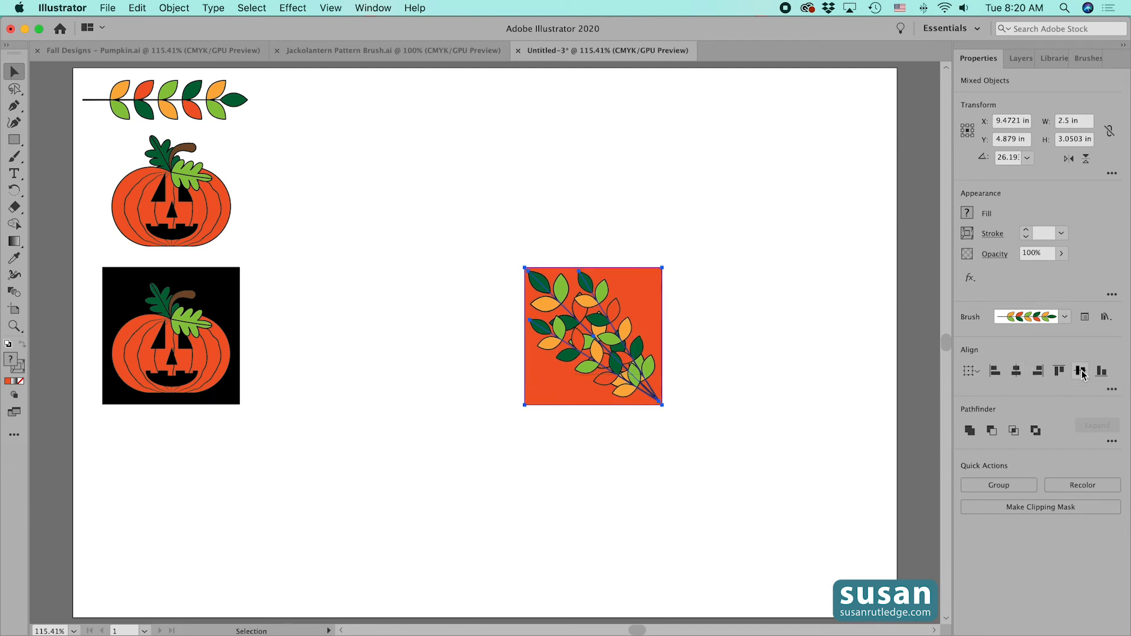
# Step: Rename the unpainted rectangle to BB2 and place it below the group in the Outer Corner layer
pyautogui.click(1020, 59)
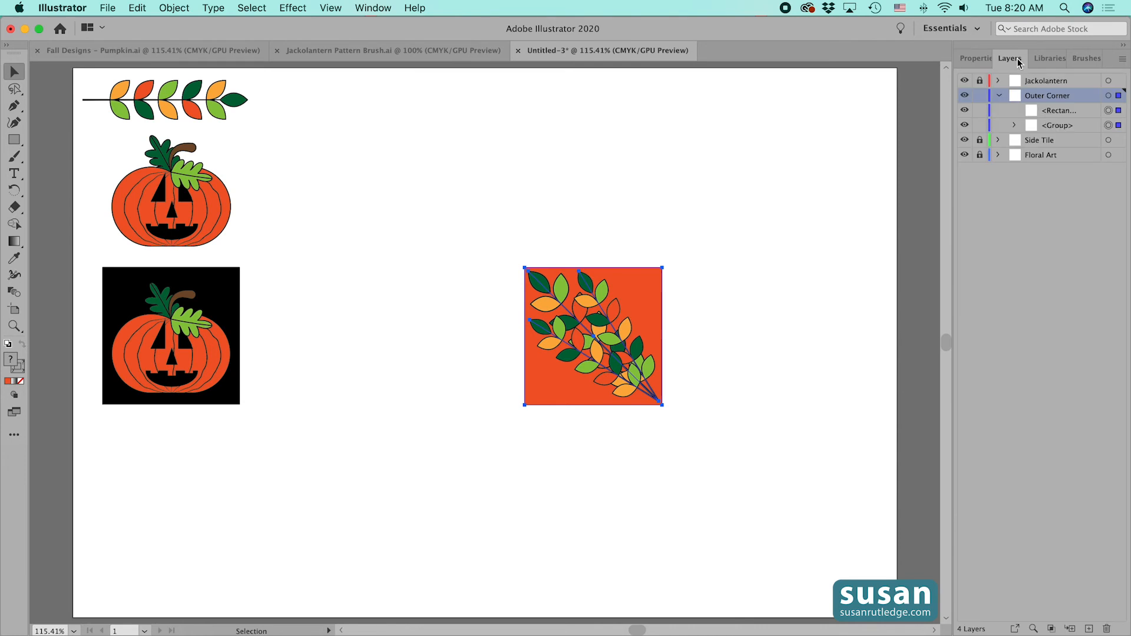
pyautogui.doubleClick(1063, 111)
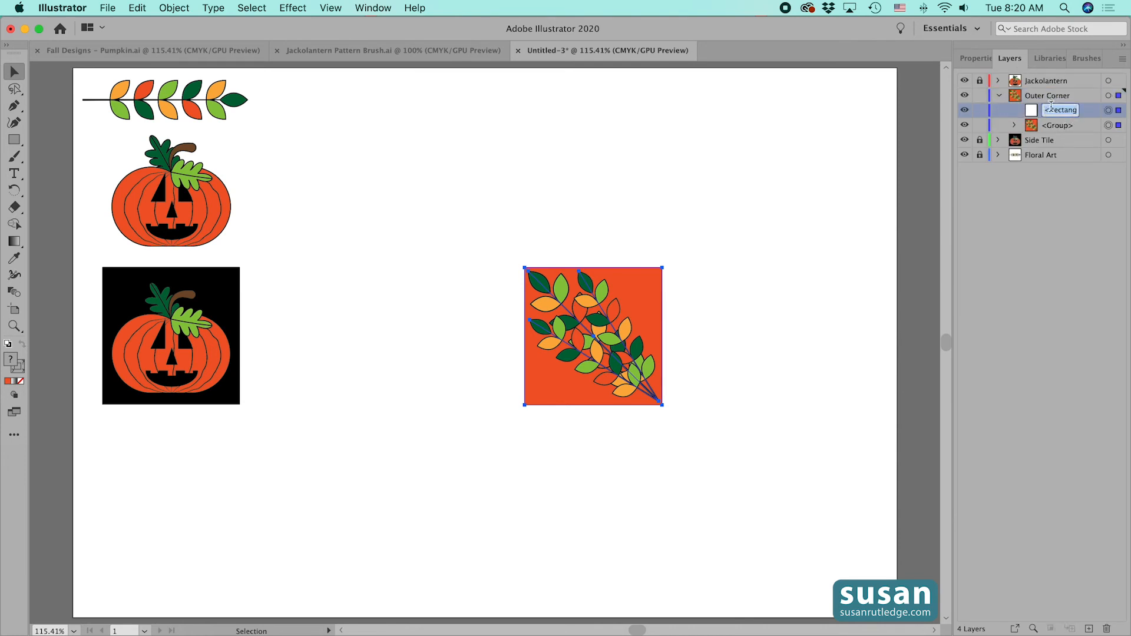
pyautogui.write('BB2')
pyautogui.click(1096, 239)
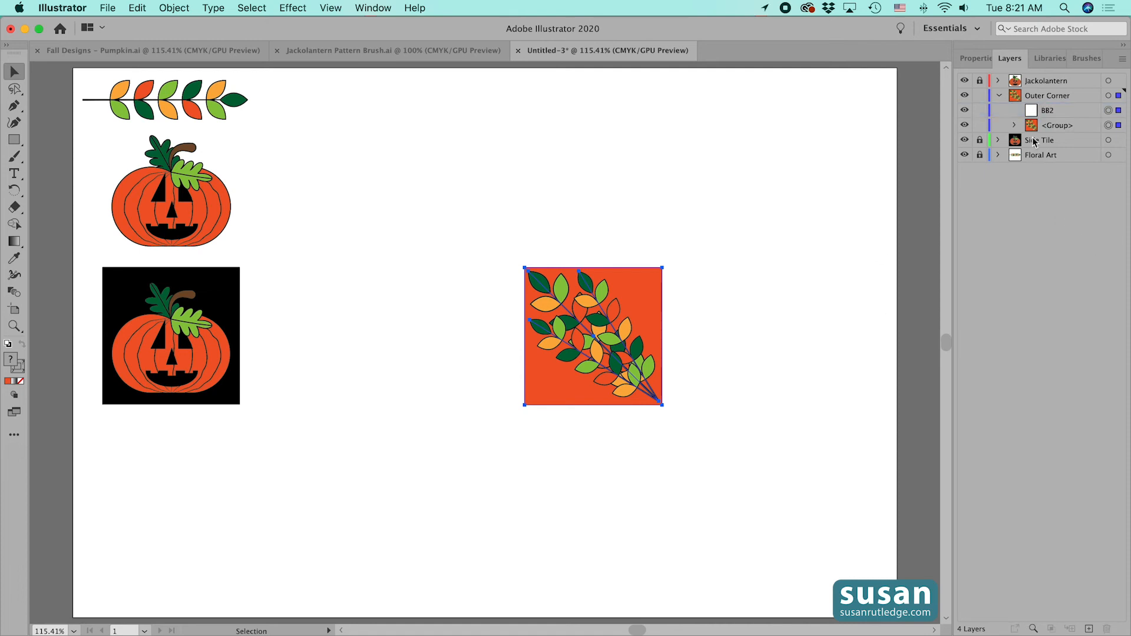
pyautogui.moveTo(1031, 113); pyautogui.dragTo(1030, 129)
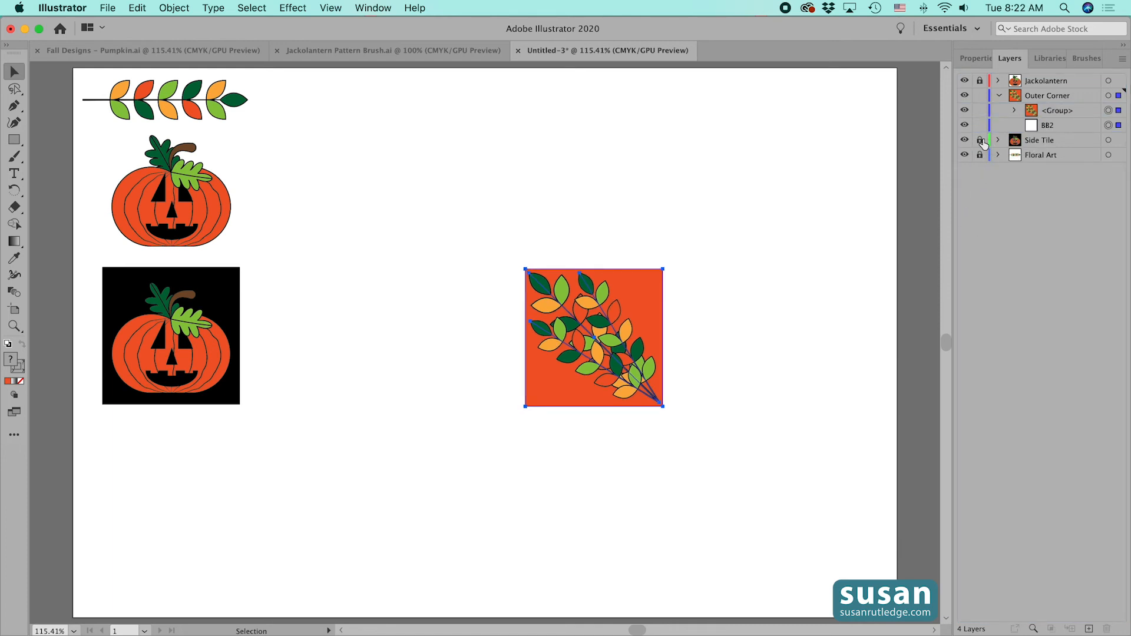
# Step: Unlock the Side Tile layer and make a pattern brush named Jackolantern PB from the black pumpkin tile
pyautogui.click(980, 141)
pyautogui.click(1089, 61)
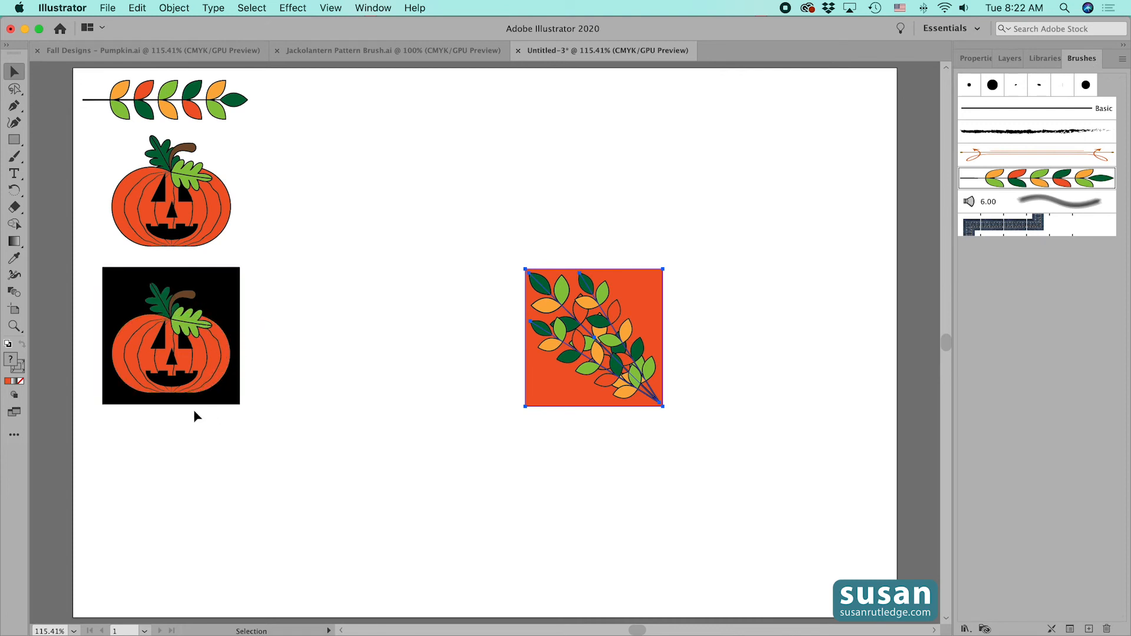
pyautogui.moveTo(87, 295); pyautogui.dragTo(228, 384)
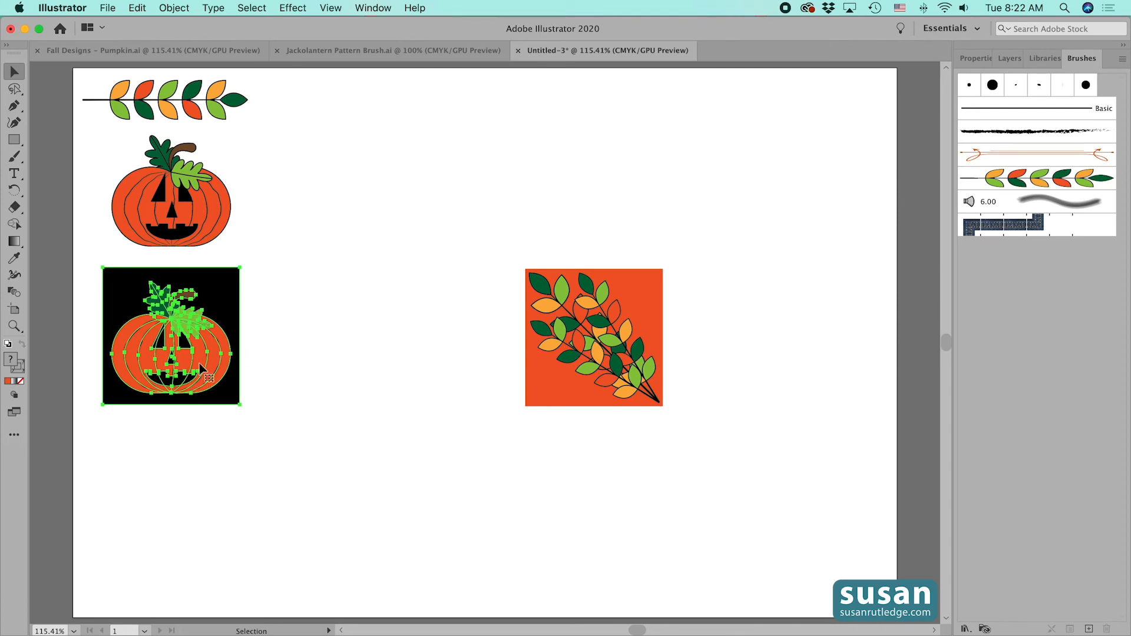
pyautogui.moveTo(201, 371)
pyautogui.mouseDown()
pyautogui.moveTo(752, 404)
pyautogui.moveTo(948, 277)
pyautogui.moveTo(1019, 251)
pyautogui.mouseUp()
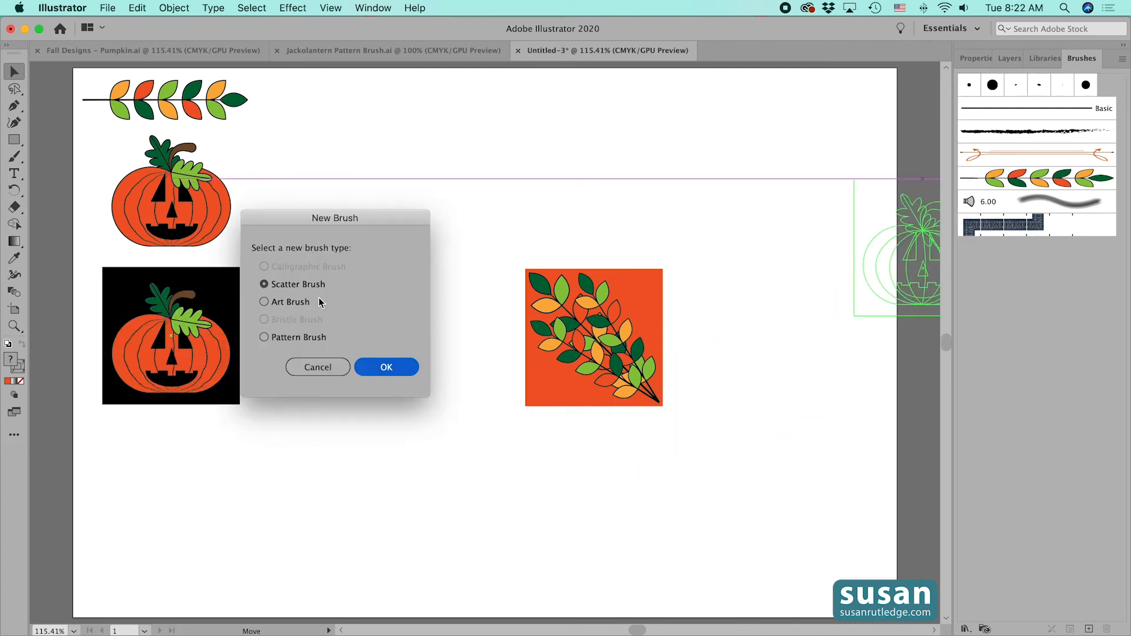
pyautogui.click(264, 337)
pyautogui.click(390, 367)
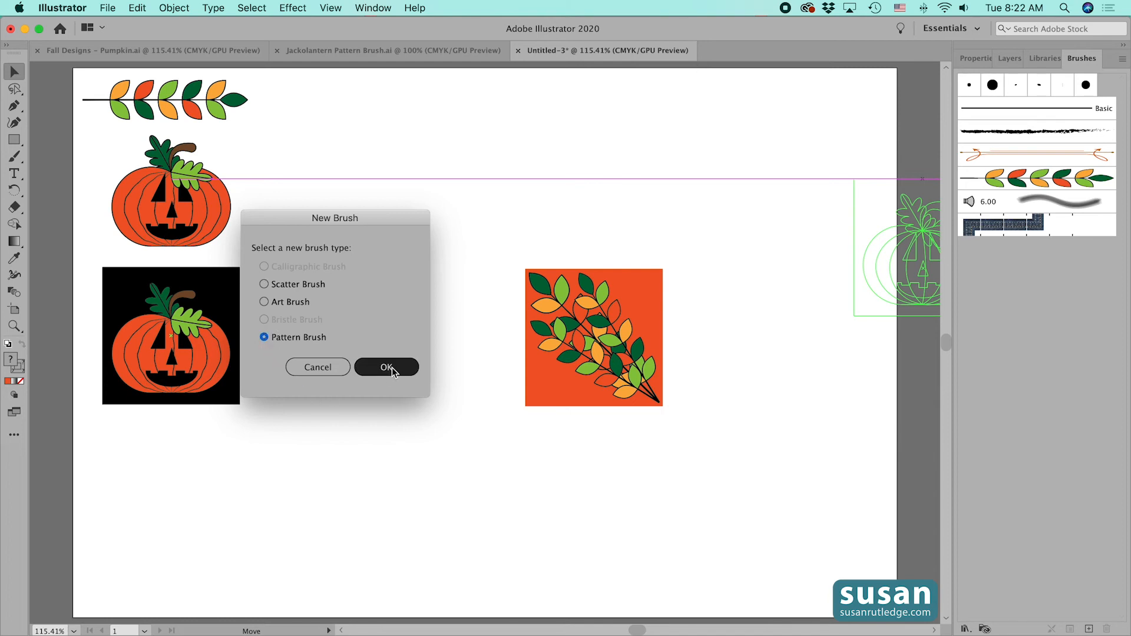
pyautogui.write('Jack')
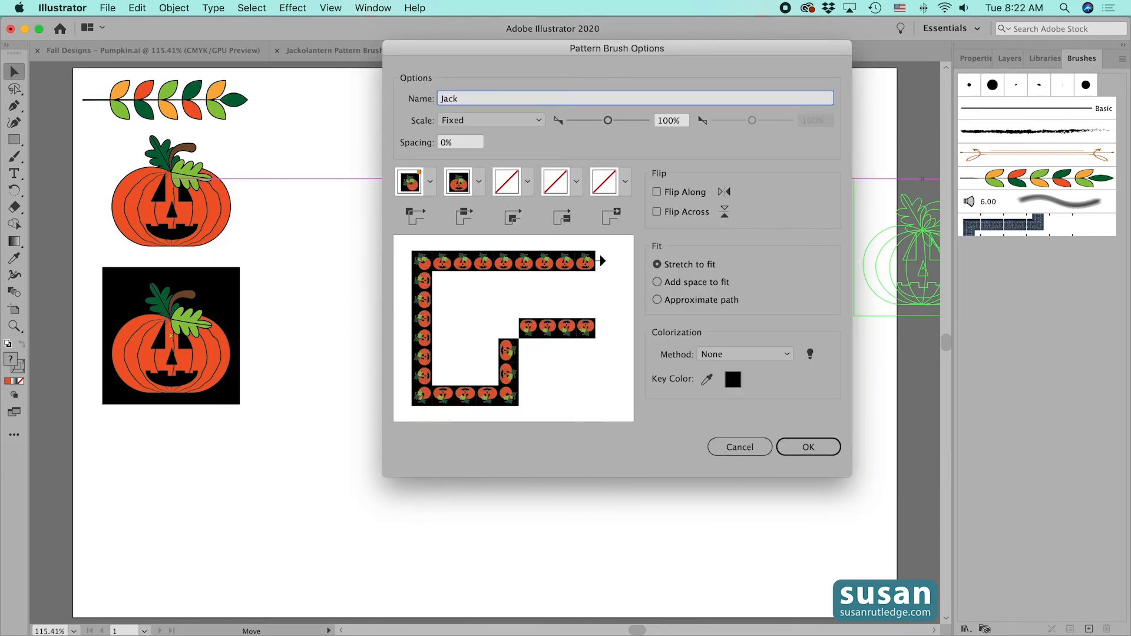
pyautogui.write('olantern PB')
pyautogui.click(806, 447)
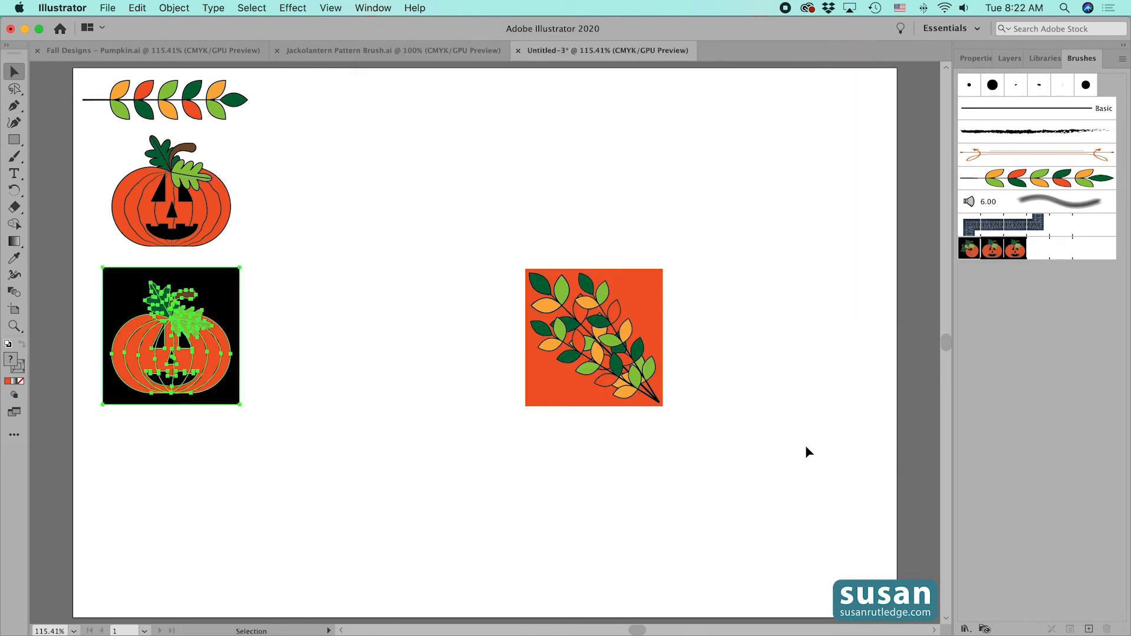
# Step: Add the orange branch tile as the outer corner tile of the Jackolantern PB pattern brush
pyautogui.moveTo(518, 244); pyautogui.dragTo(707, 436)
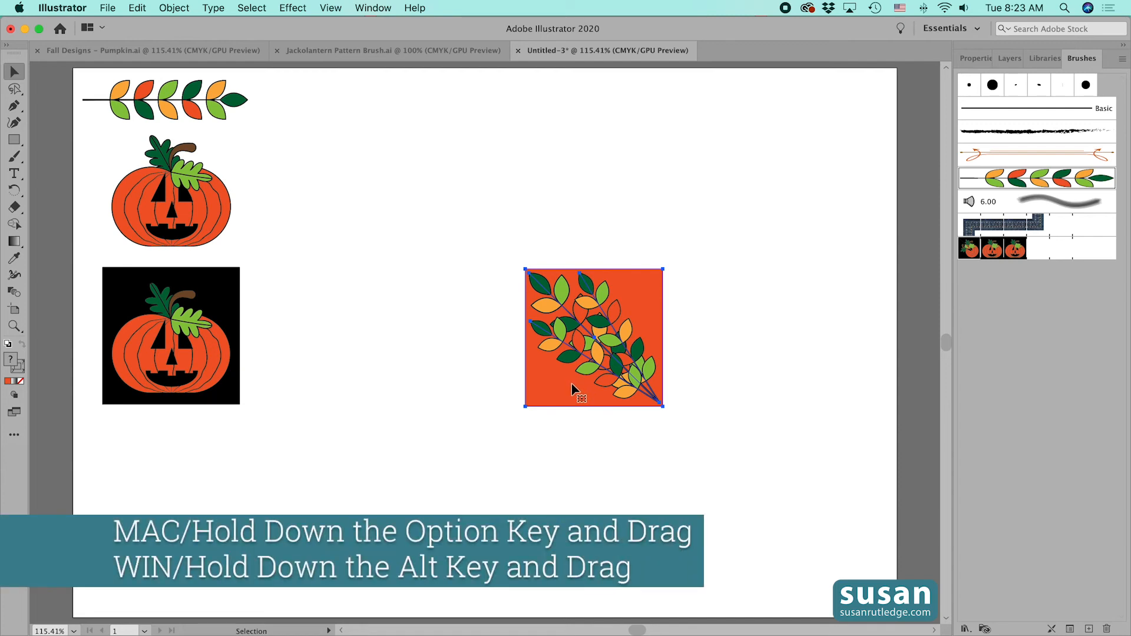
pyautogui.moveTo(574, 388)
pyautogui.mouseDown()
pyautogui.moveTo(652, 373)
pyautogui.moveTo(832, 382)
pyautogui.moveTo(896, 293)
pyautogui.moveTo(966, 245)
pyautogui.moveTo(970, 255)
pyautogui.mouseUp()
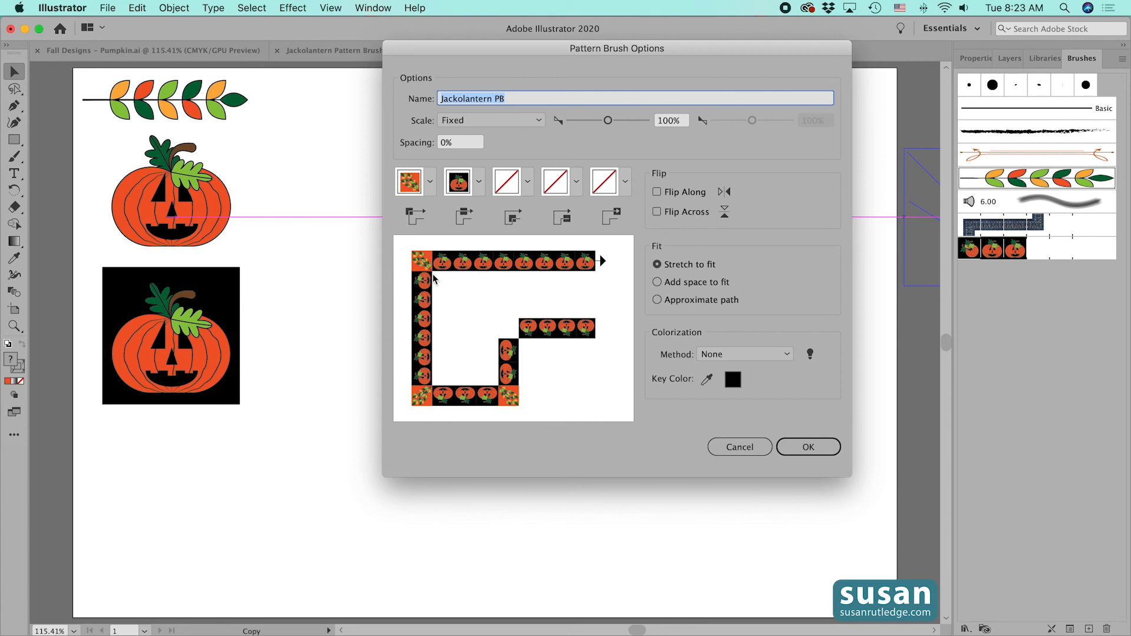
pyautogui.click(803, 448)
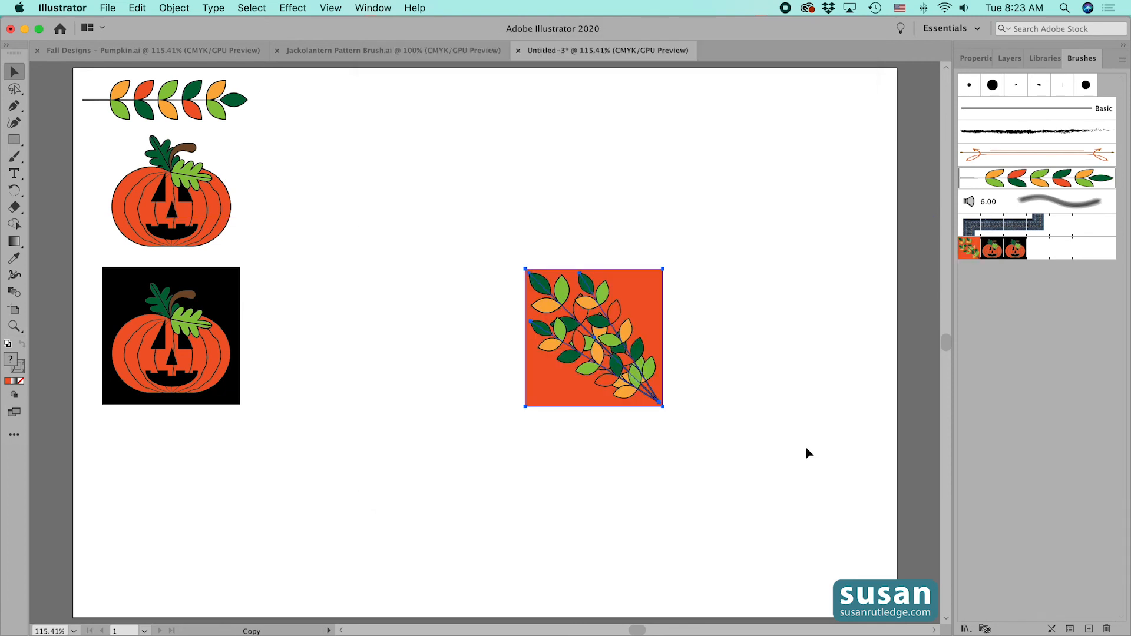
# Step: Move the orange branch tile beneath the black pumpkin tile and select both tiles
pyautogui.click(612, 293)
pyautogui.moveTo(612, 293); pyautogui.dragTo(195, 460)
pyautogui.moveTo(87, 76); pyautogui.dragTo(266, 567)
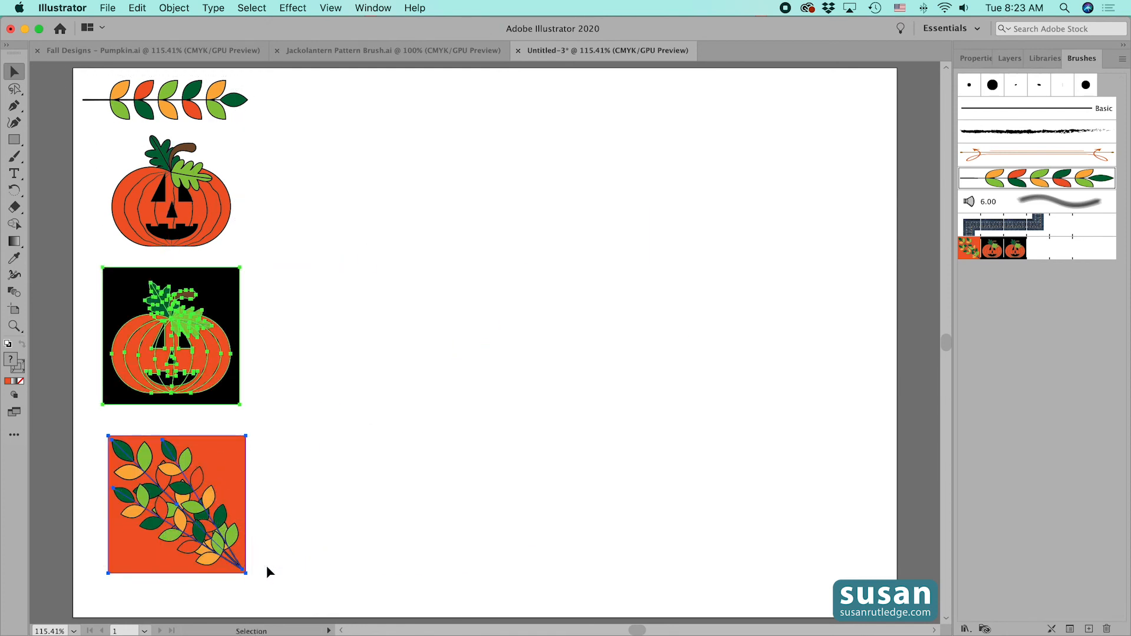
# Step: Hide all four existing layers and add a new layer above Outer Corner
pyautogui.click(1010, 58)
pyautogui.moveTo(964, 80); pyautogui.dragTo(966, 165)
pyautogui.press('super+y')
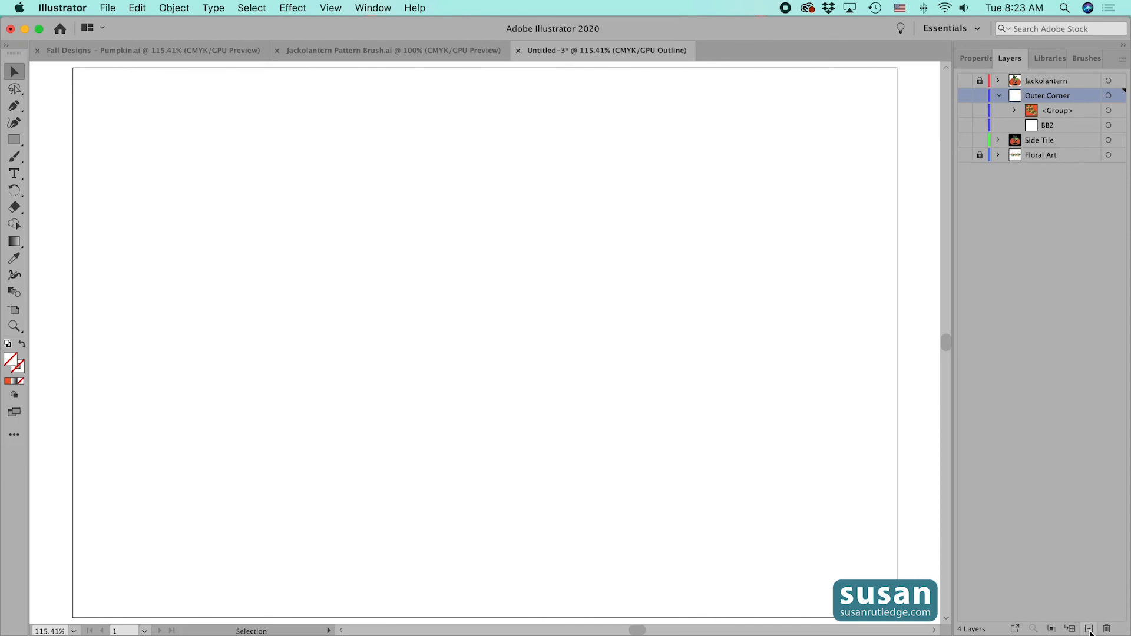
pyautogui.click(1088, 628)
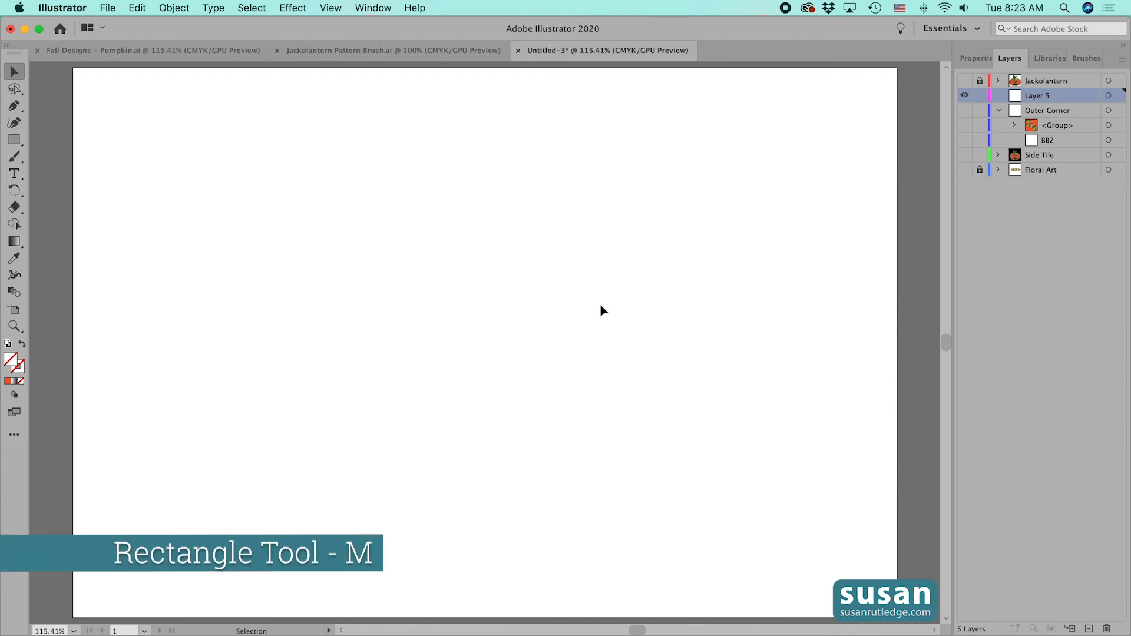
# Step: Create a 13 in by 8 in rectangle on the new layer and center it on the artboard
pyautogui.press('m')
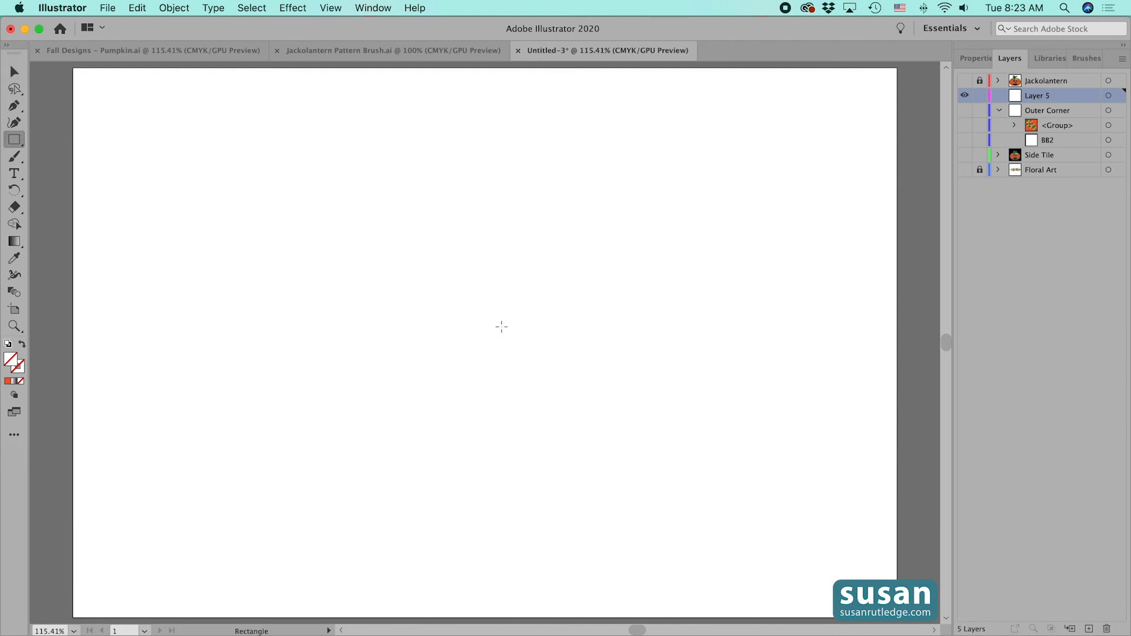
pyautogui.click(502, 326)
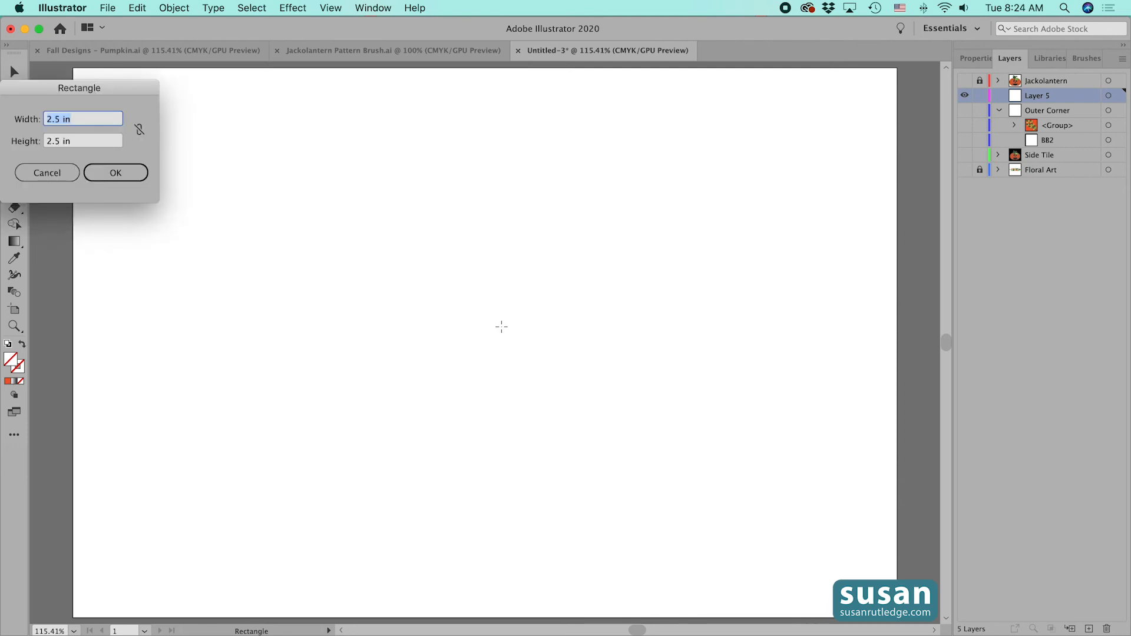
pyautogui.write('13')
pyautogui.press('Tab')
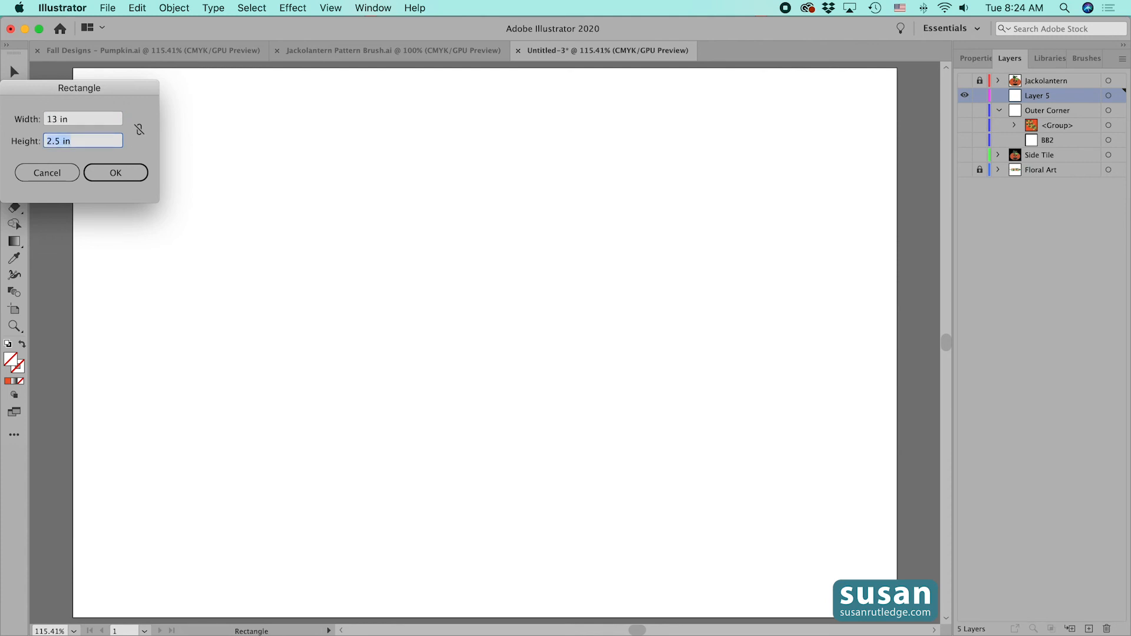
pyautogui.write('8')
pyautogui.press('Return')
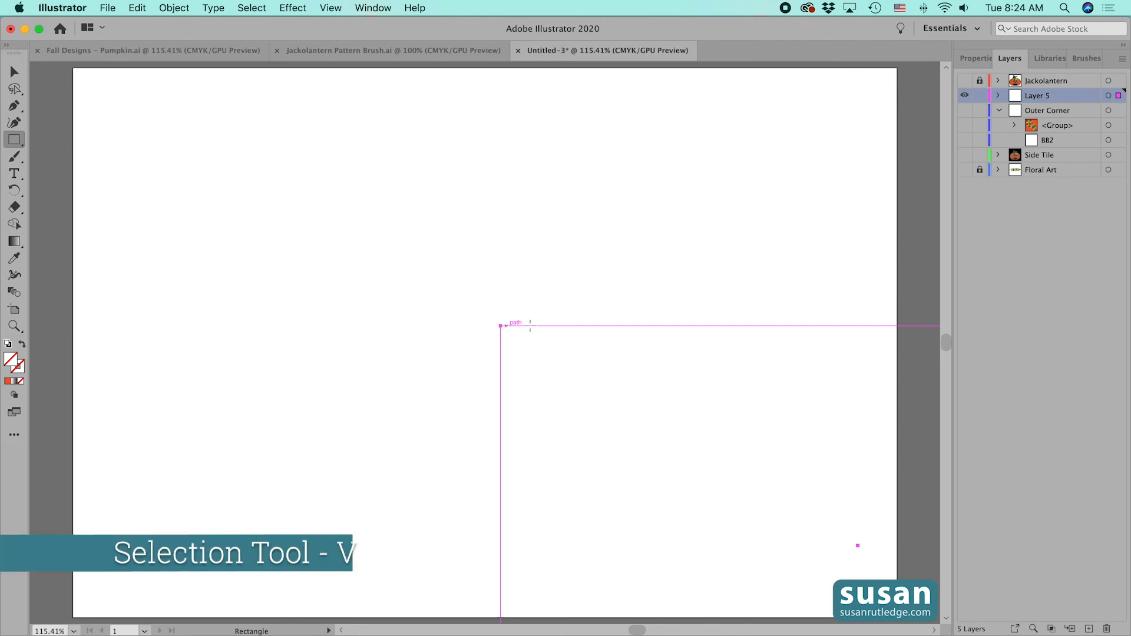
pyautogui.press('v')
pyautogui.moveTo(683, 324); pyautogui.dragTo(310, 125)
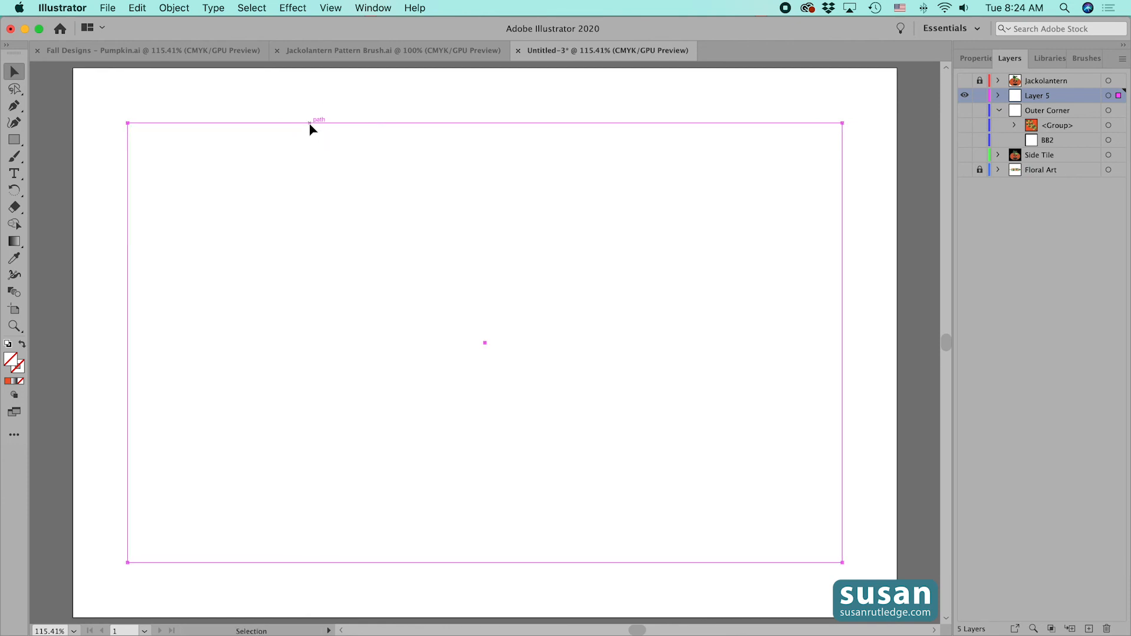
# Step: Apply the Jackolantern PB brush to the rectangle and set its stroke weight to 0.5 pt
pyautogui.click(1082, 59)
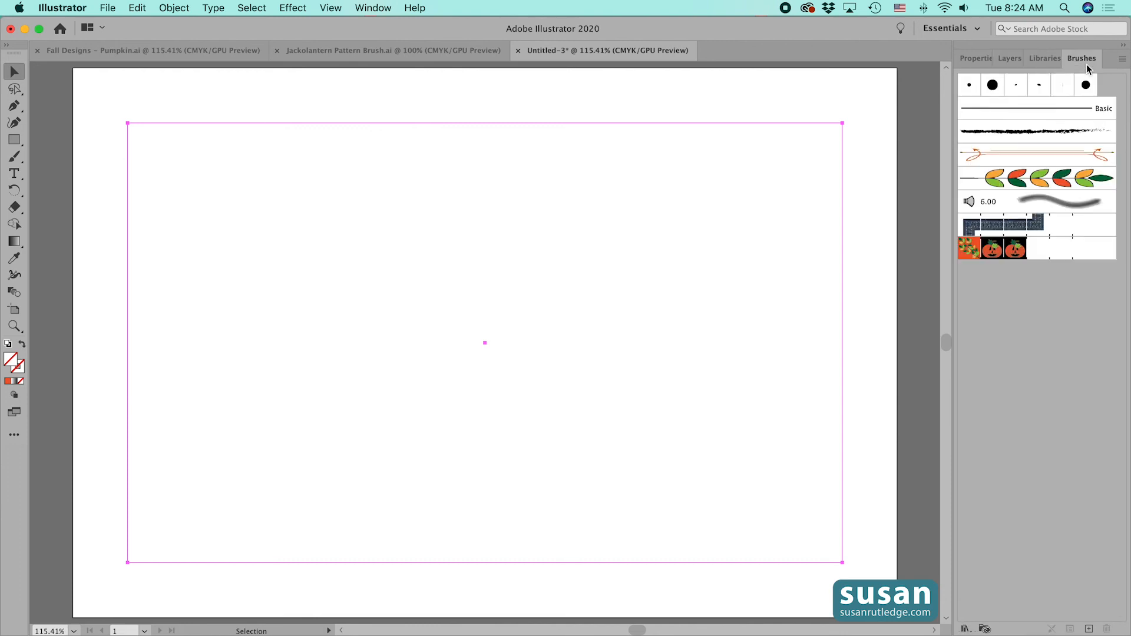
pyautogui.click(994, 251)
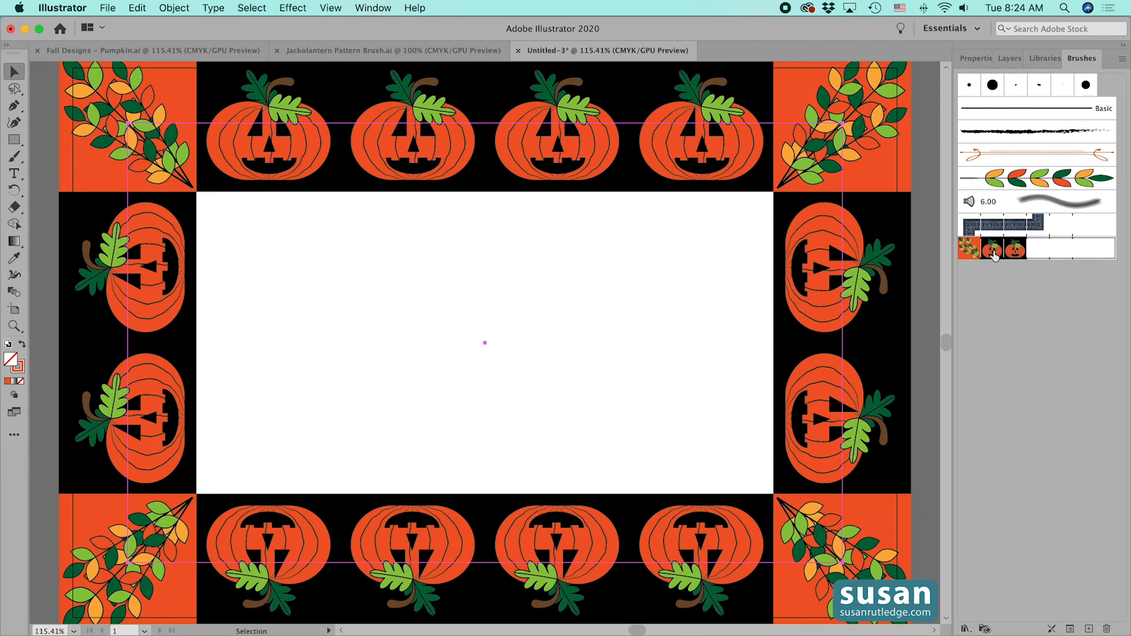
pyautogui.click(976, 59)
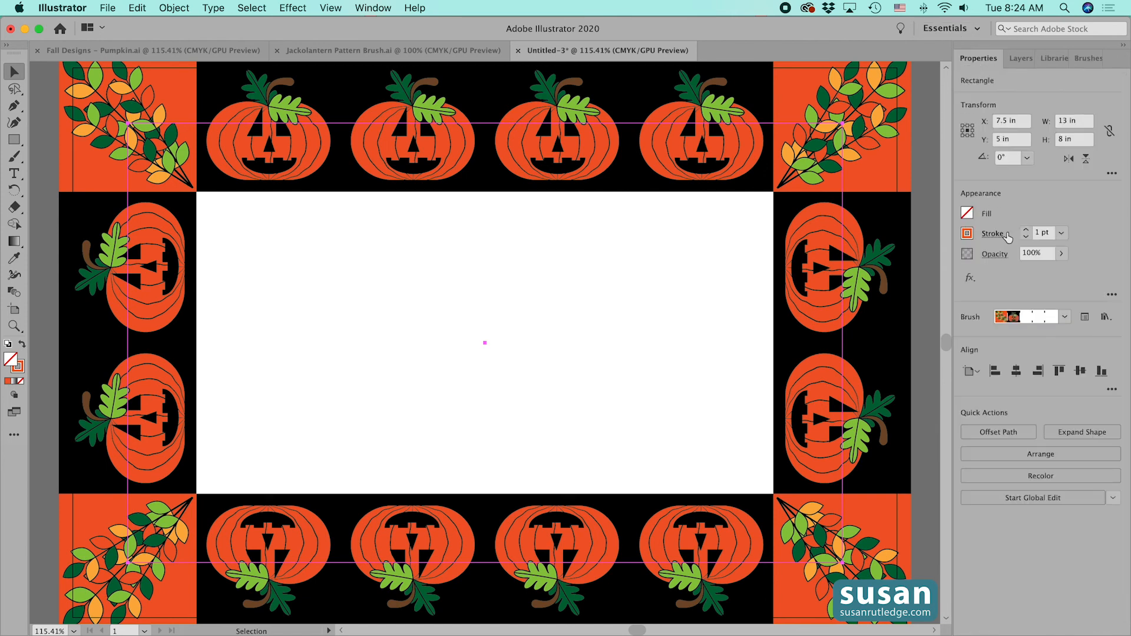
pyautogui.click(1026, 239)
pyautogui.click(1026, 239)
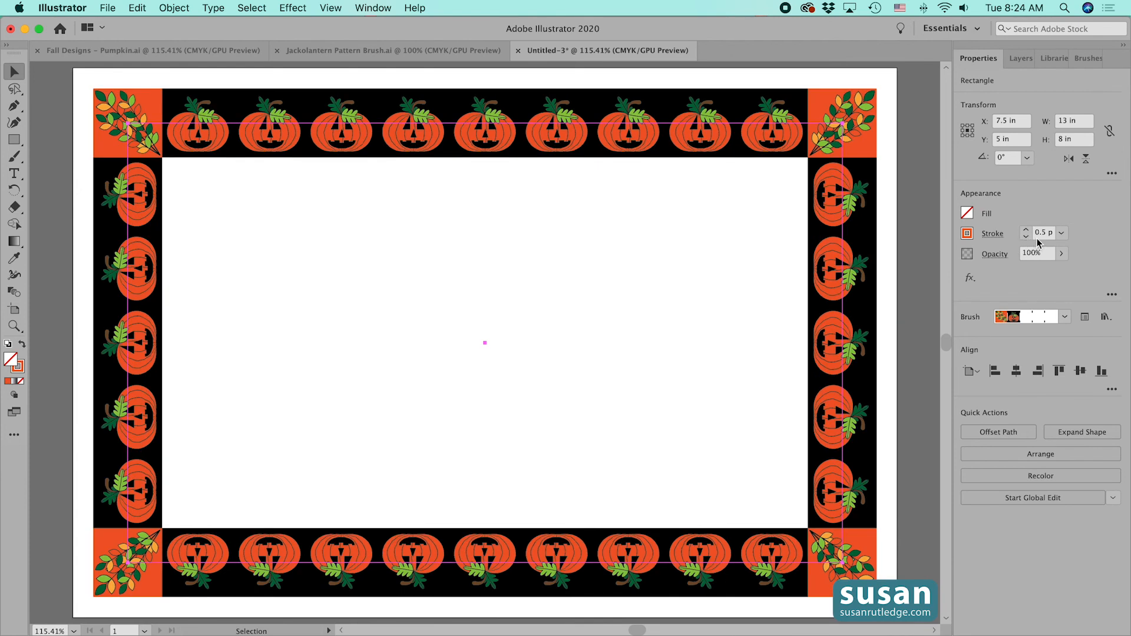
pyautogui.click(924, 231)
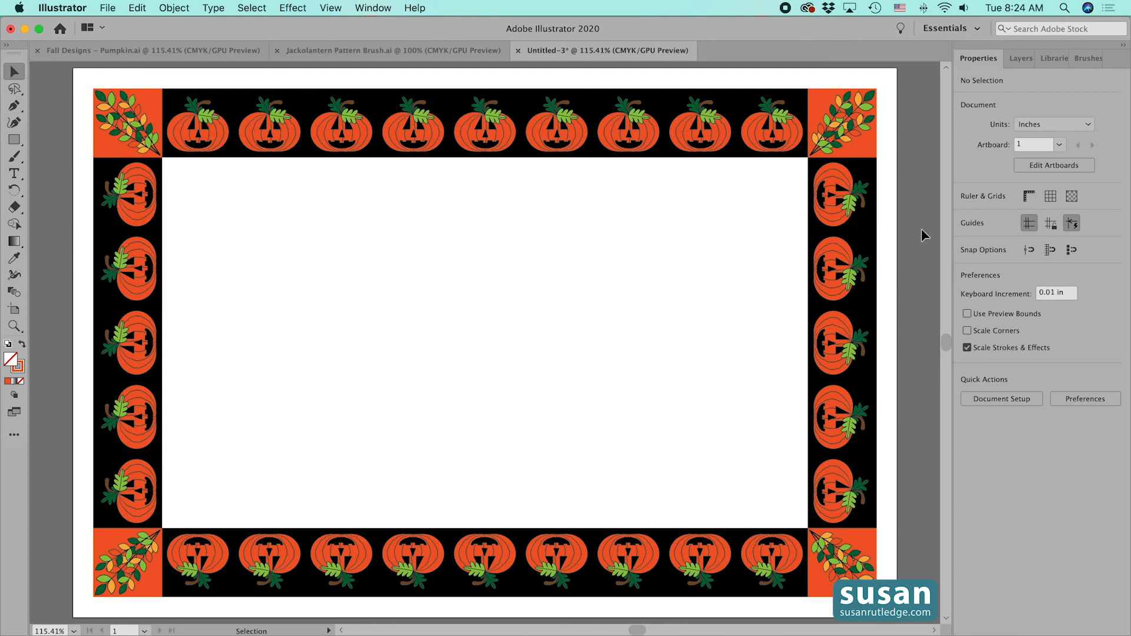
# Step: Paste a copy of the bordered rectangle directly in front of the original and rename its layer as Frame
pyautogui.click(727, 136)
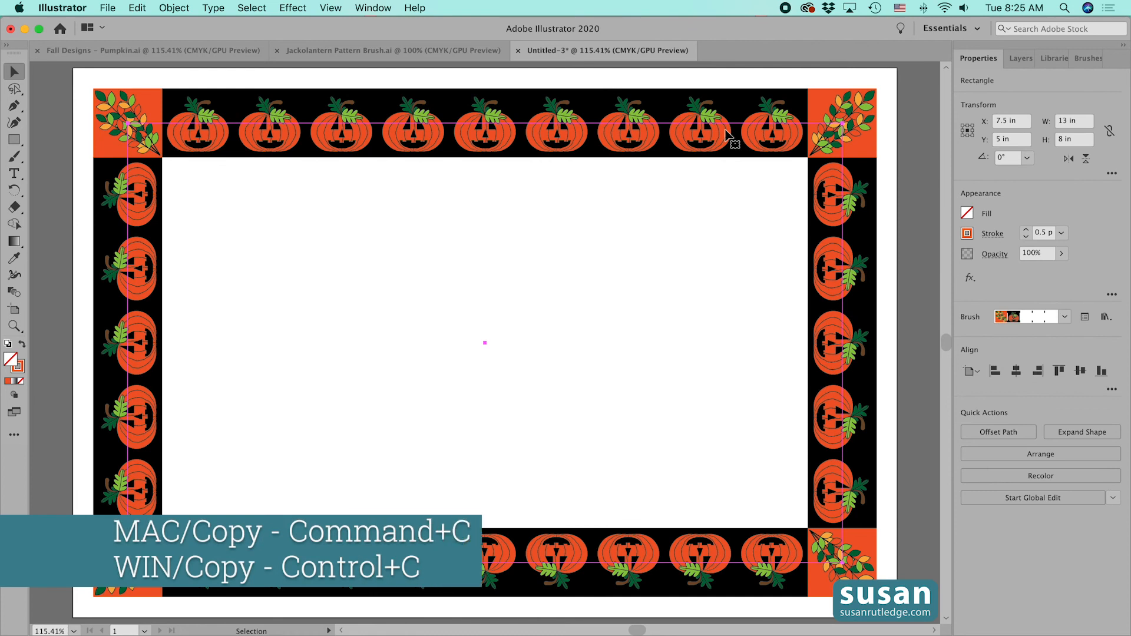
pyautogui.press('super+c')
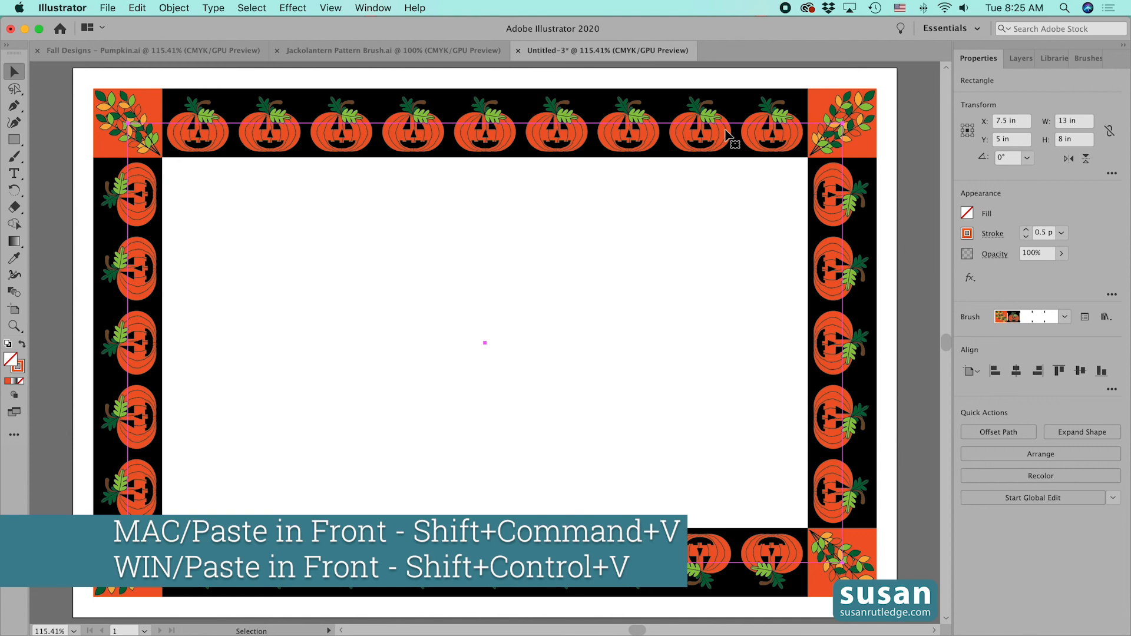
pyautogui.press('shift+super+v')
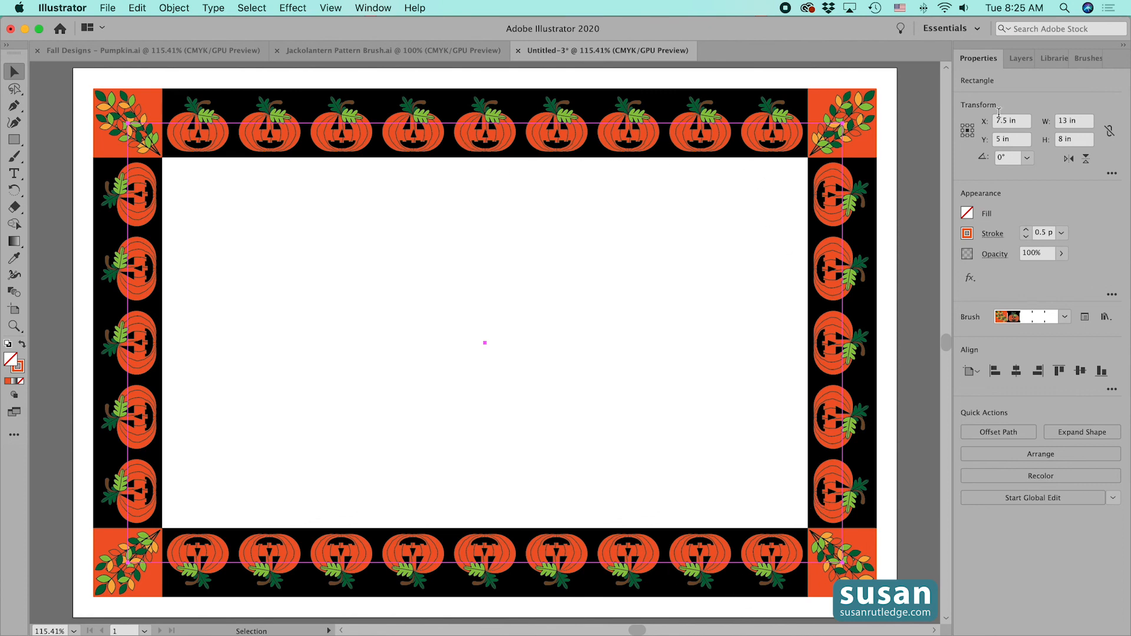
pyautogui.click(1021, 58)
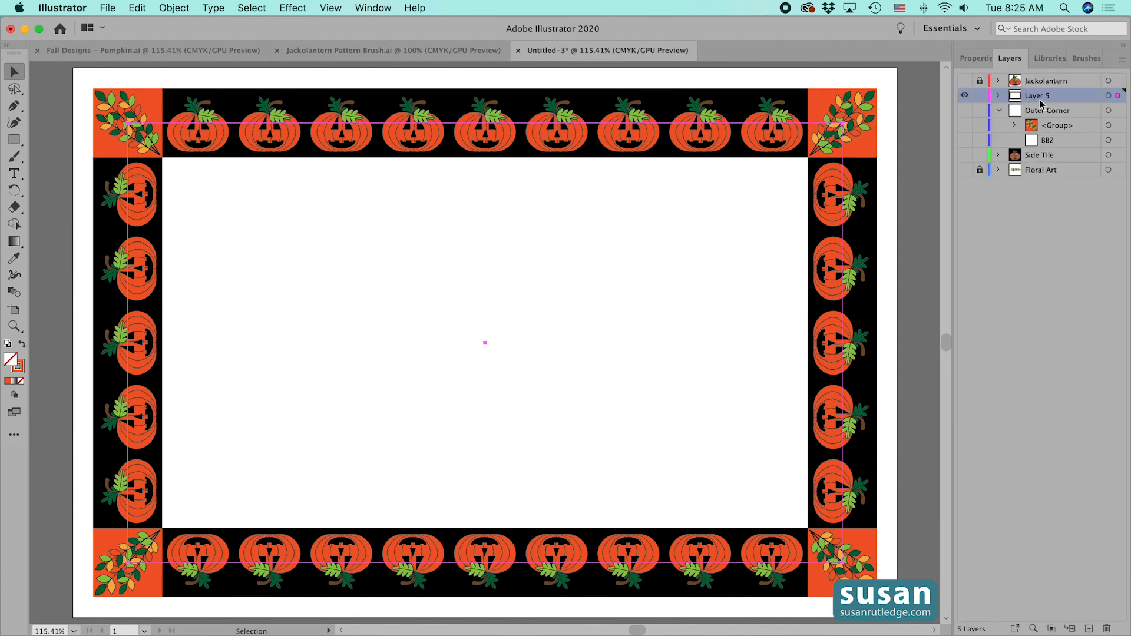
pyautogui.doubleClick(1029, 95)
pyautogui.write('Frame')
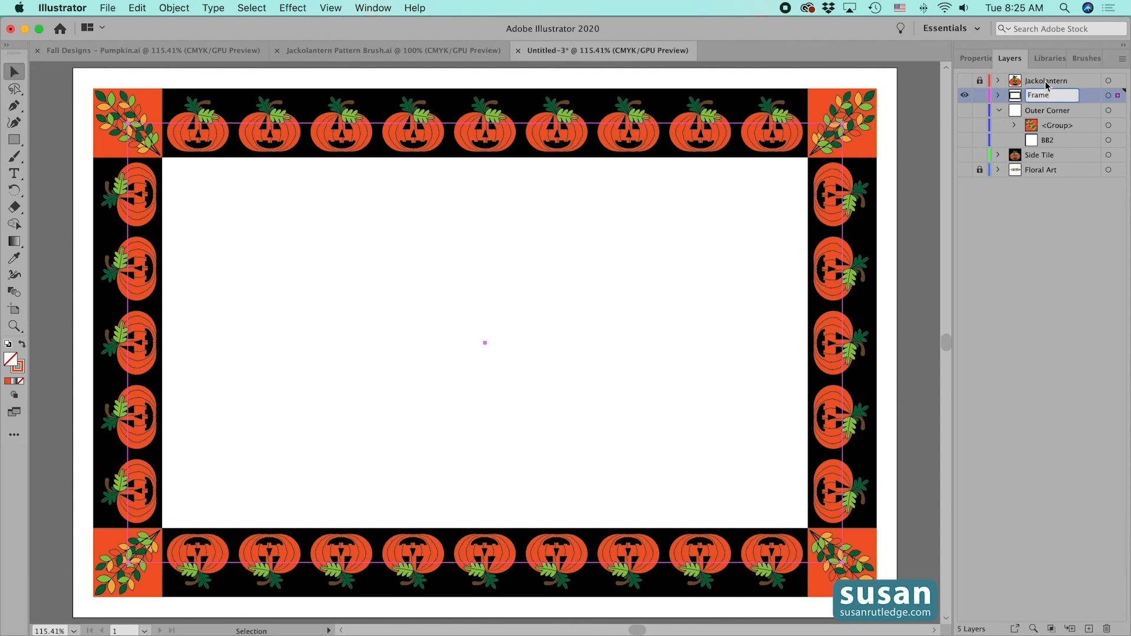
# Step: Change the lower rectangle in the Frame layer to the Basic brush
pyautogui.click(997, 96)
pyautogui.click(998, 95)
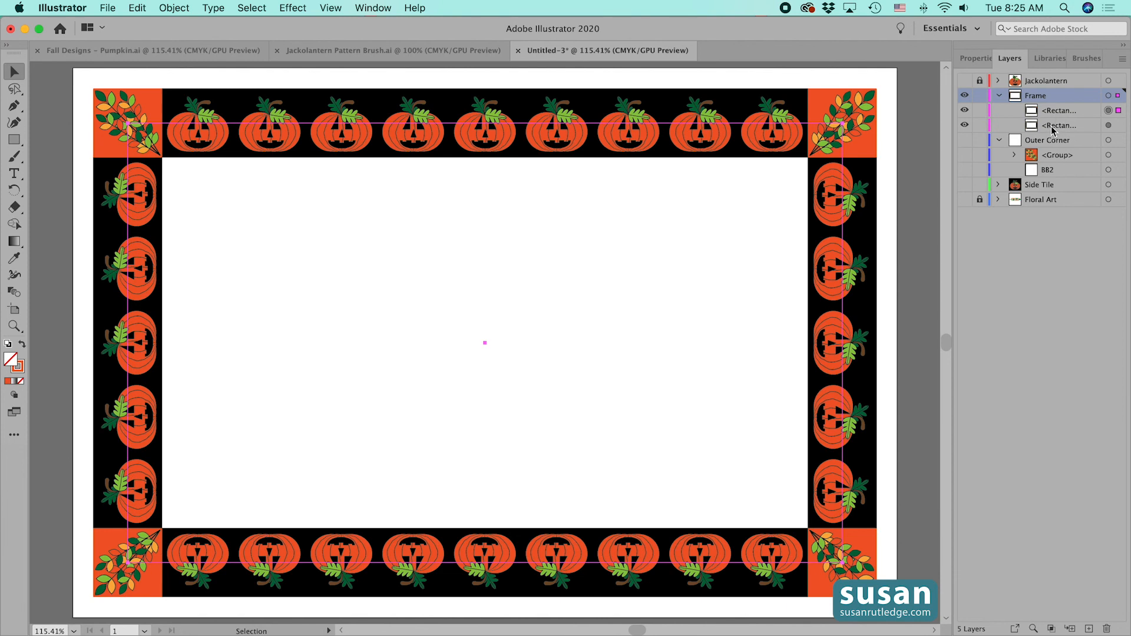
pyautogui.click(1108, 126)
pyautogui.click(1082, 58)
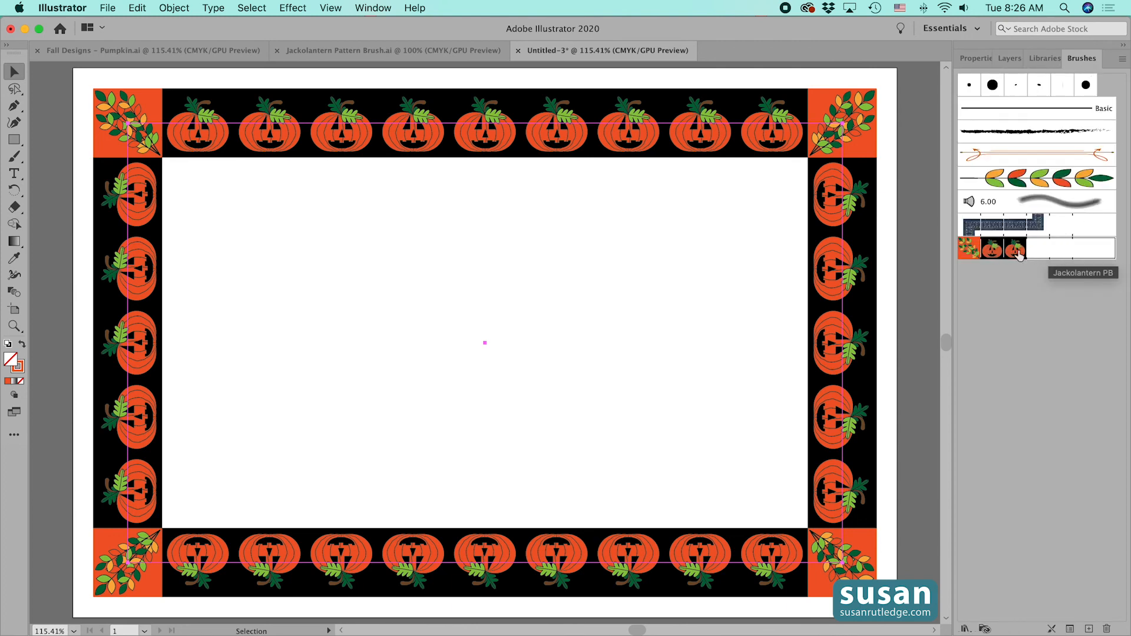
pyautogui.click(1026, 113)
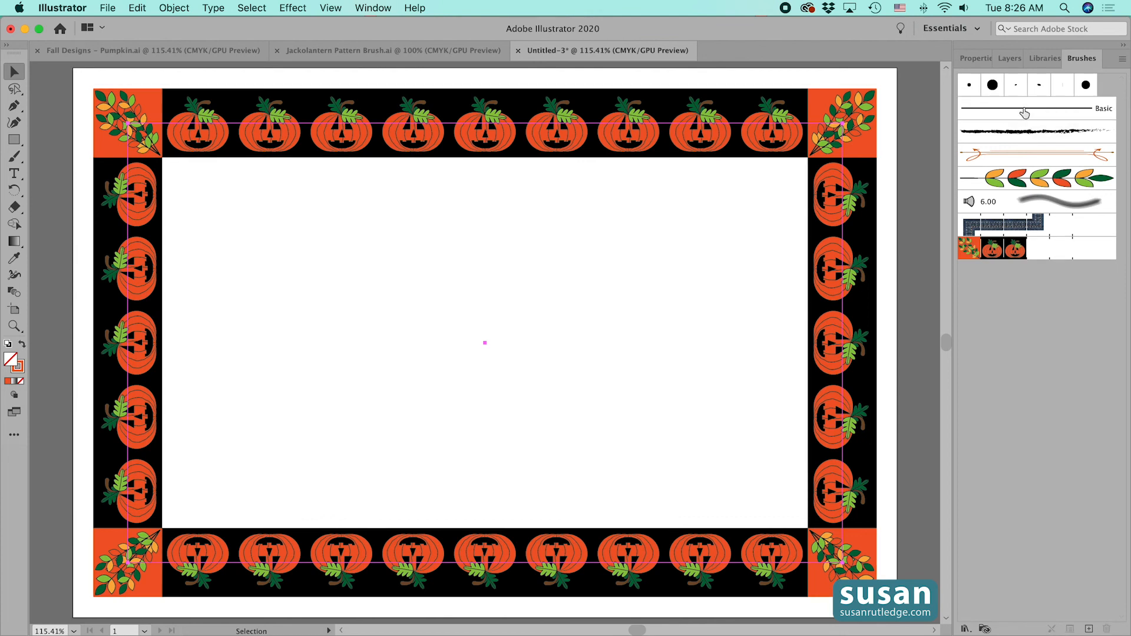
pyautogui.click(1011, 60)
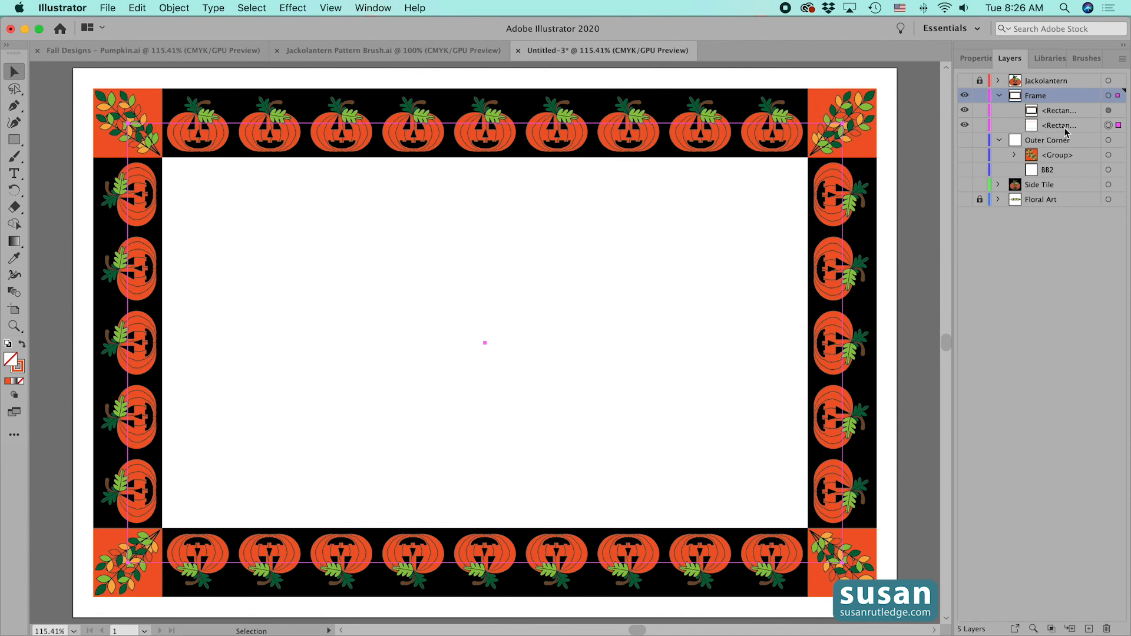
# Step: Give the lower rectangle a light green stroke with a weight of 110 pt and deselect it
pyautogui.click(976, 58)
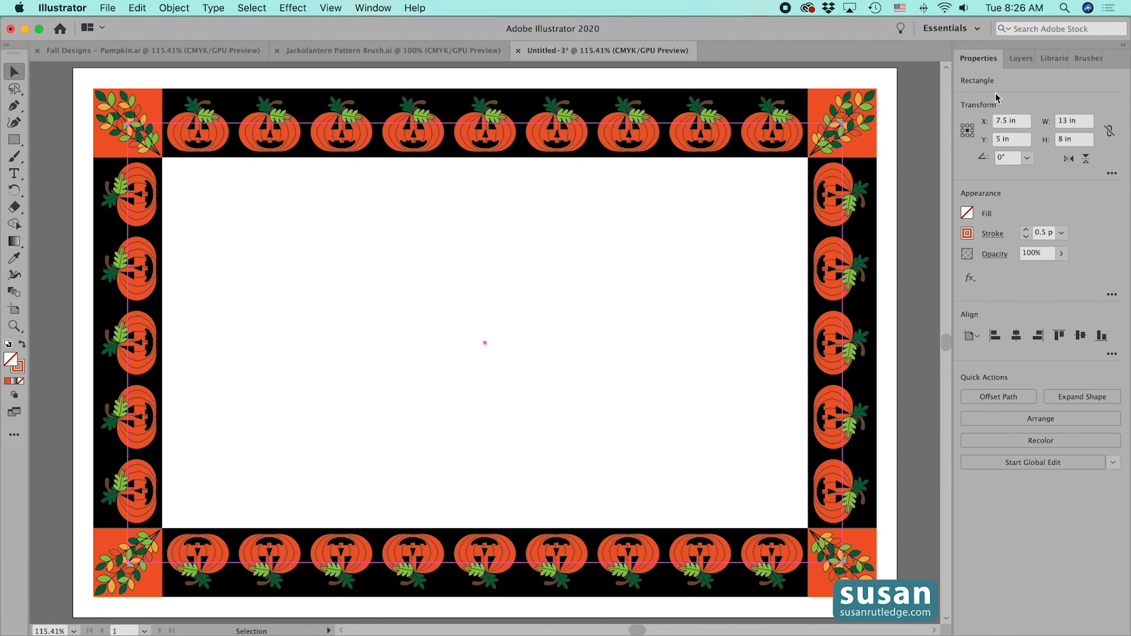
pyautogui.click(966, 234)
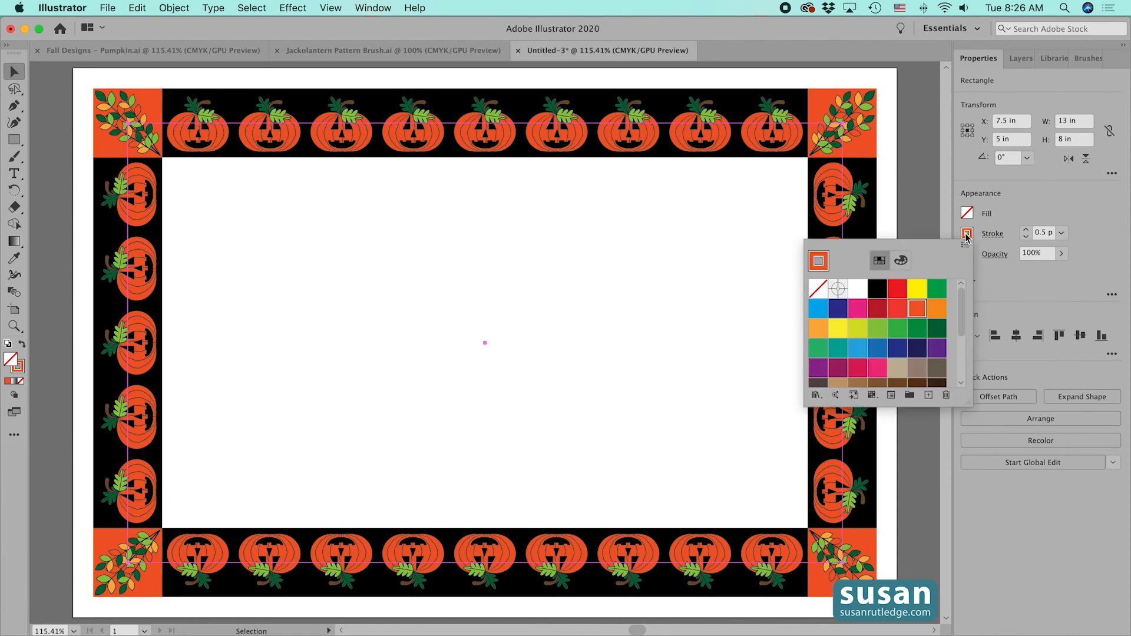
pyautogui.click(877, 331)
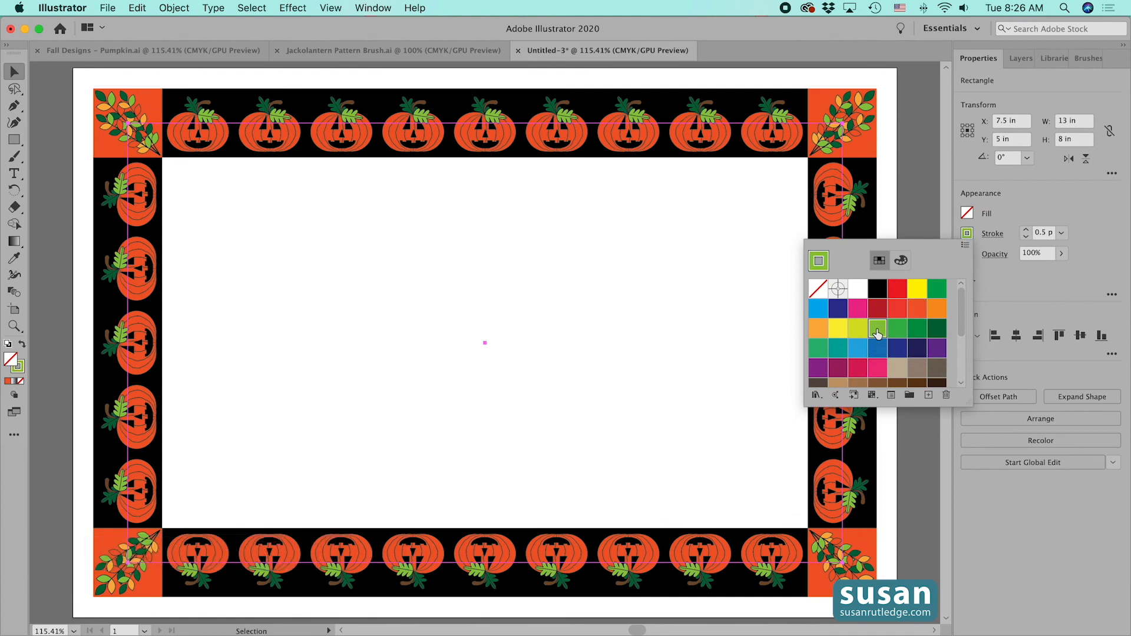
pyautogui.click(1035, 232)
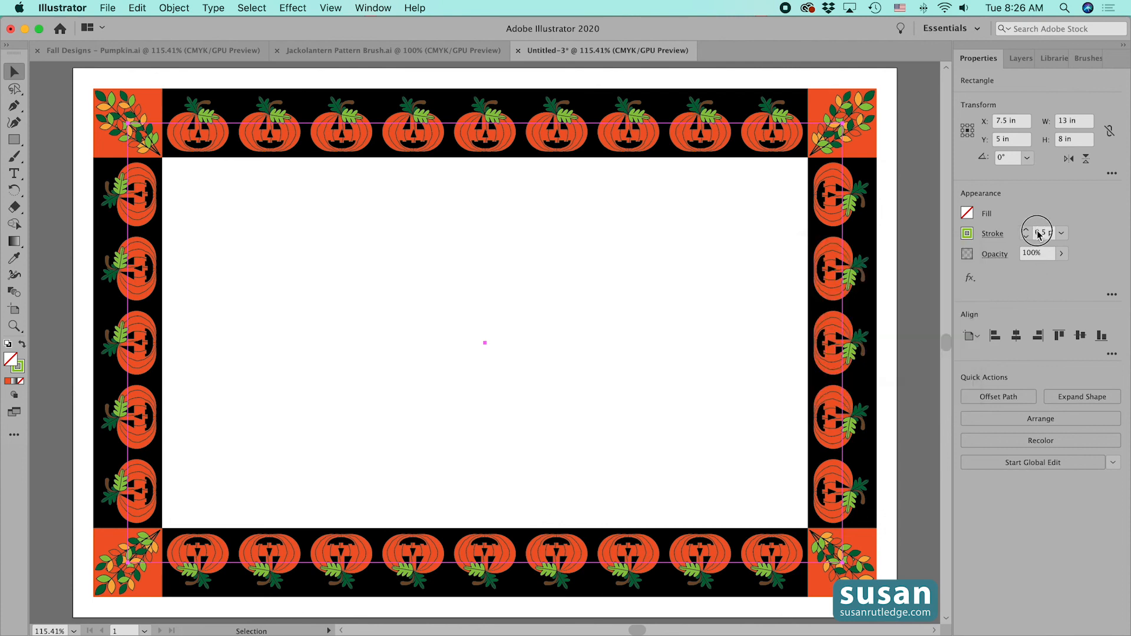
pyautogui.click(1030, 229)
pyautogui.write('110')
pyautogui.press('Return')
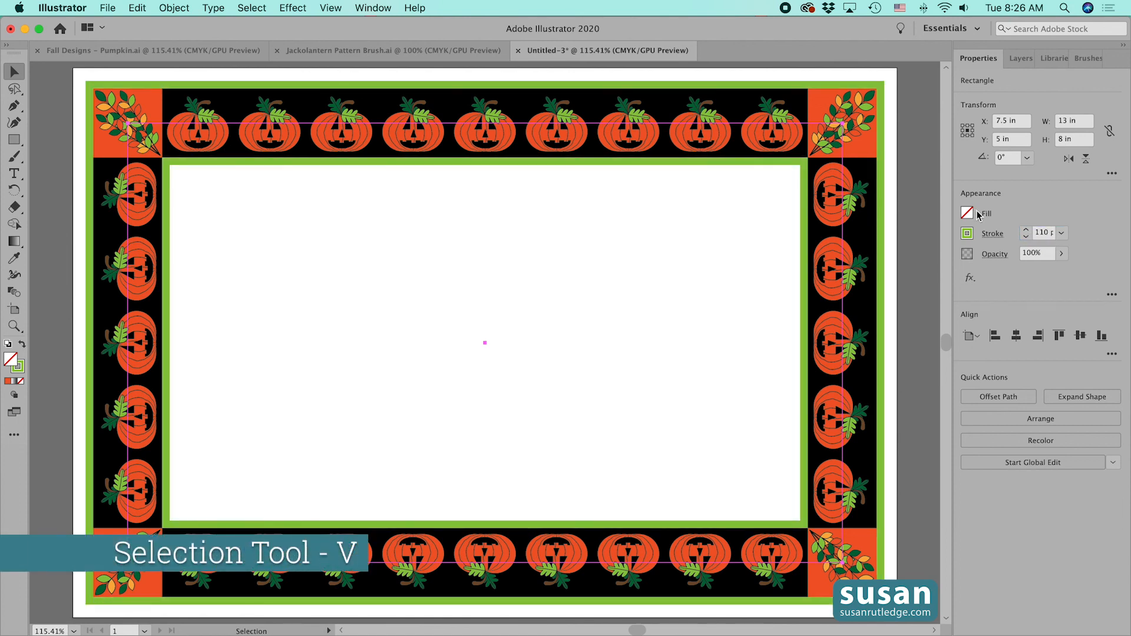
pyautogui.click(699, 346)
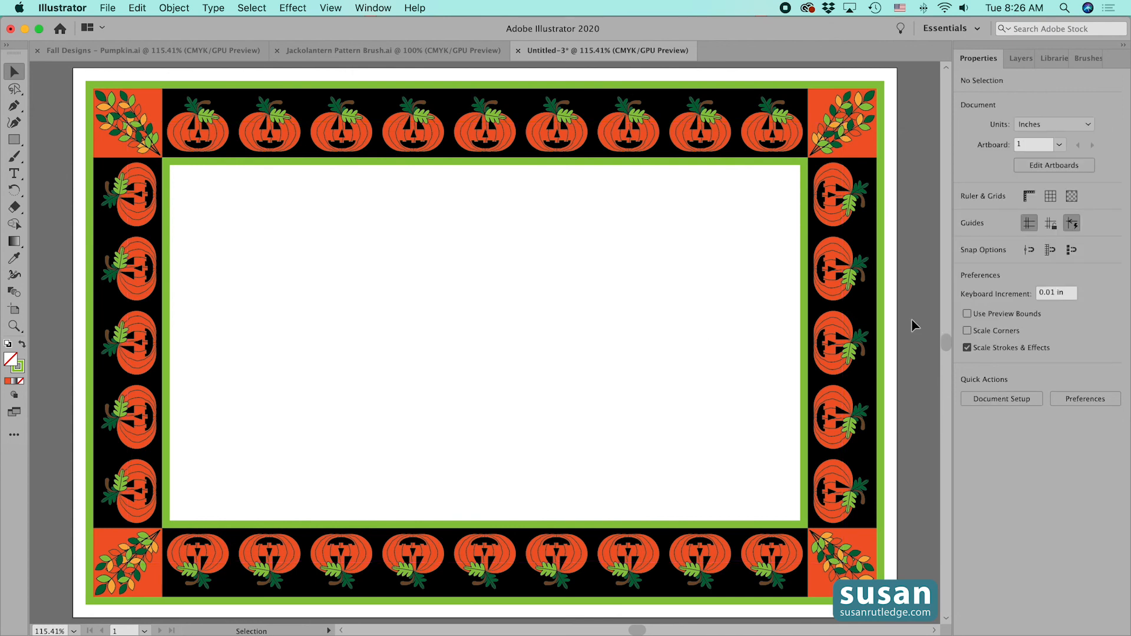